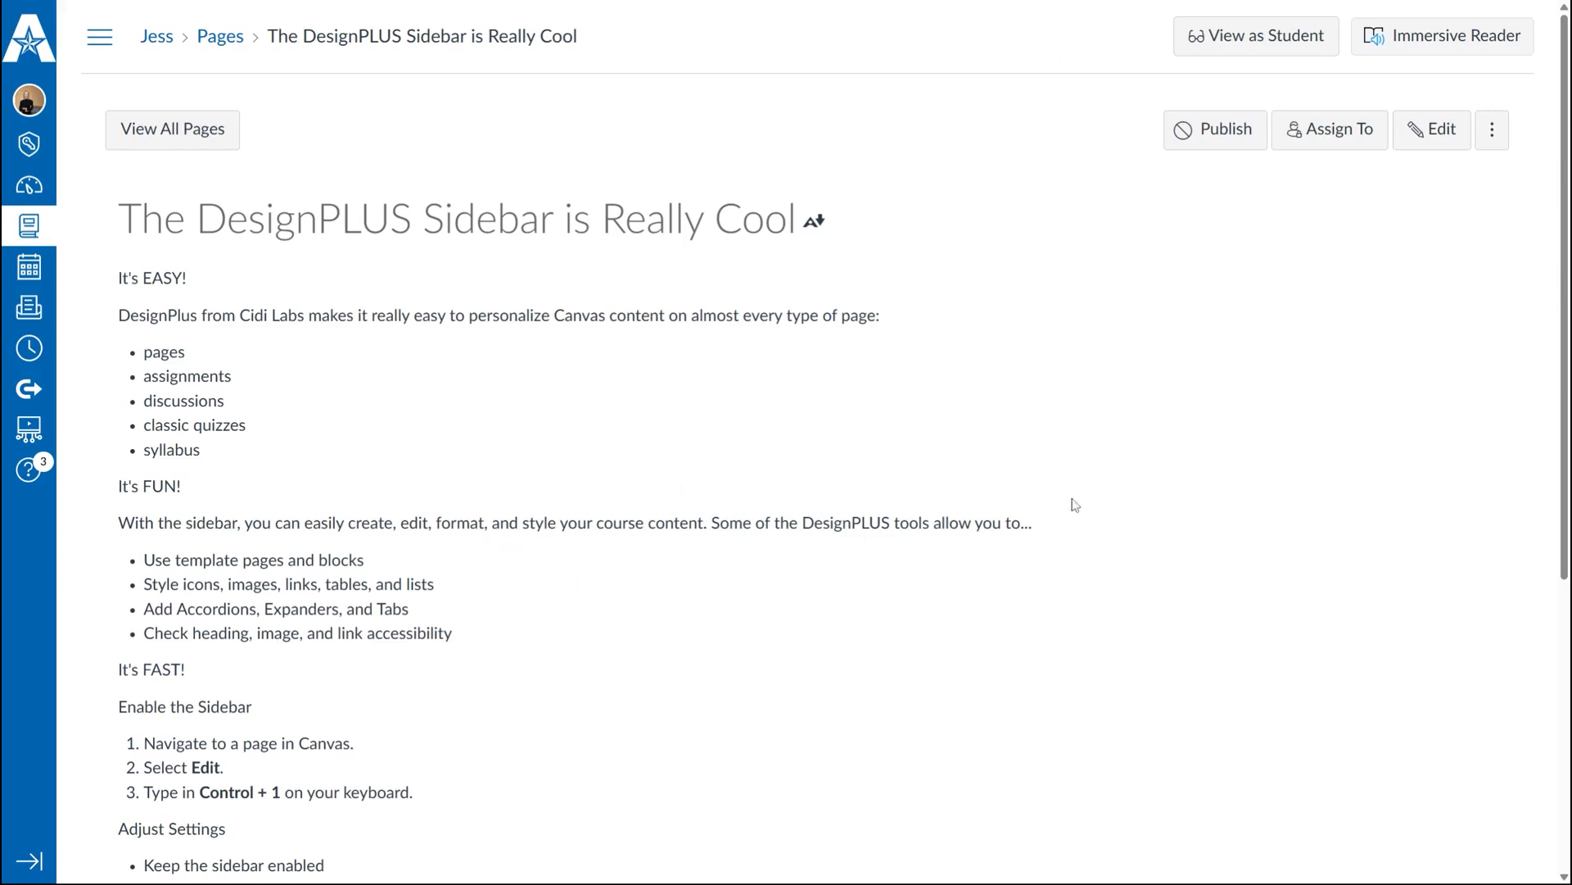
# - Open the page "The DesignPLUS Sidebar is Really Cool" for editing and launch the DesignPLUS sidebar
pyautogui.click(1437, 134)
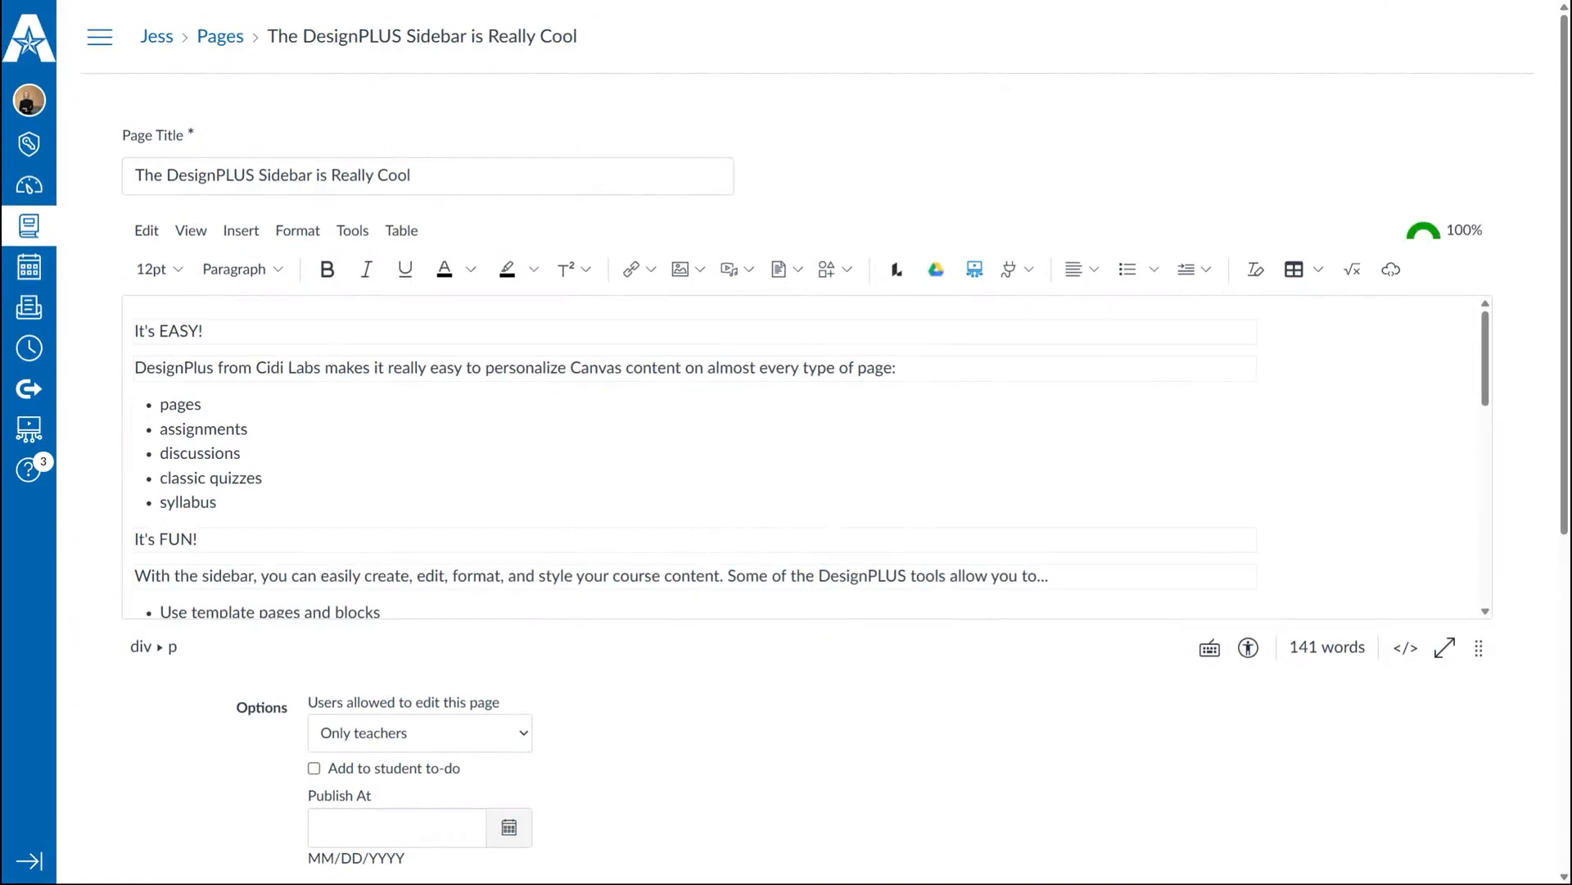
pyautogui.click(263, 477)
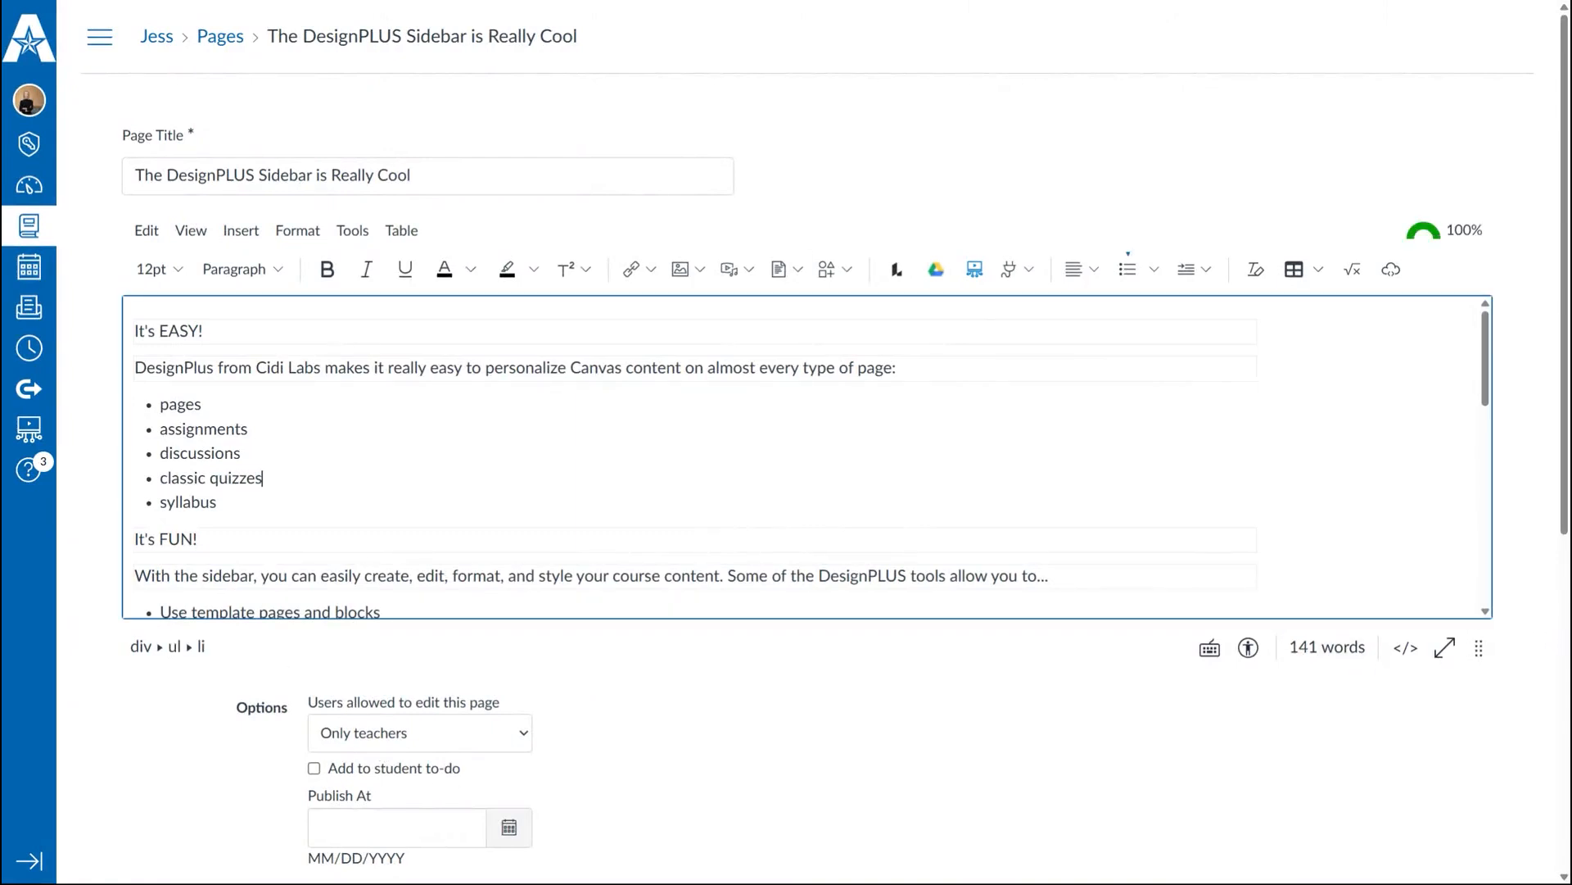
pyautogui.click(898, 367)
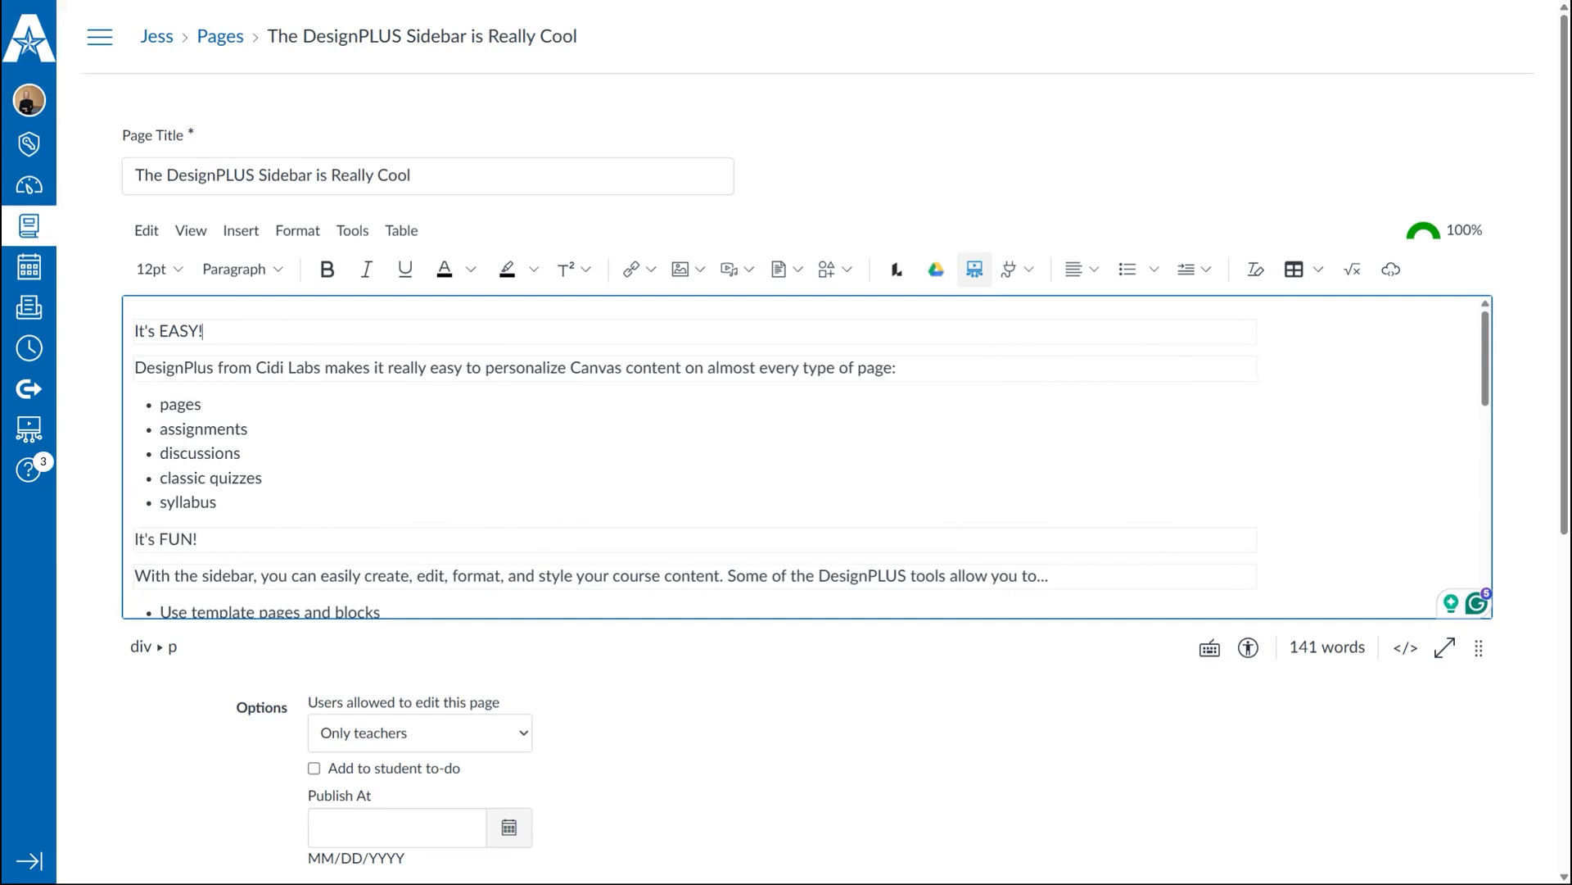
pyautogui.hotkey('alt', 'shift', 'd')
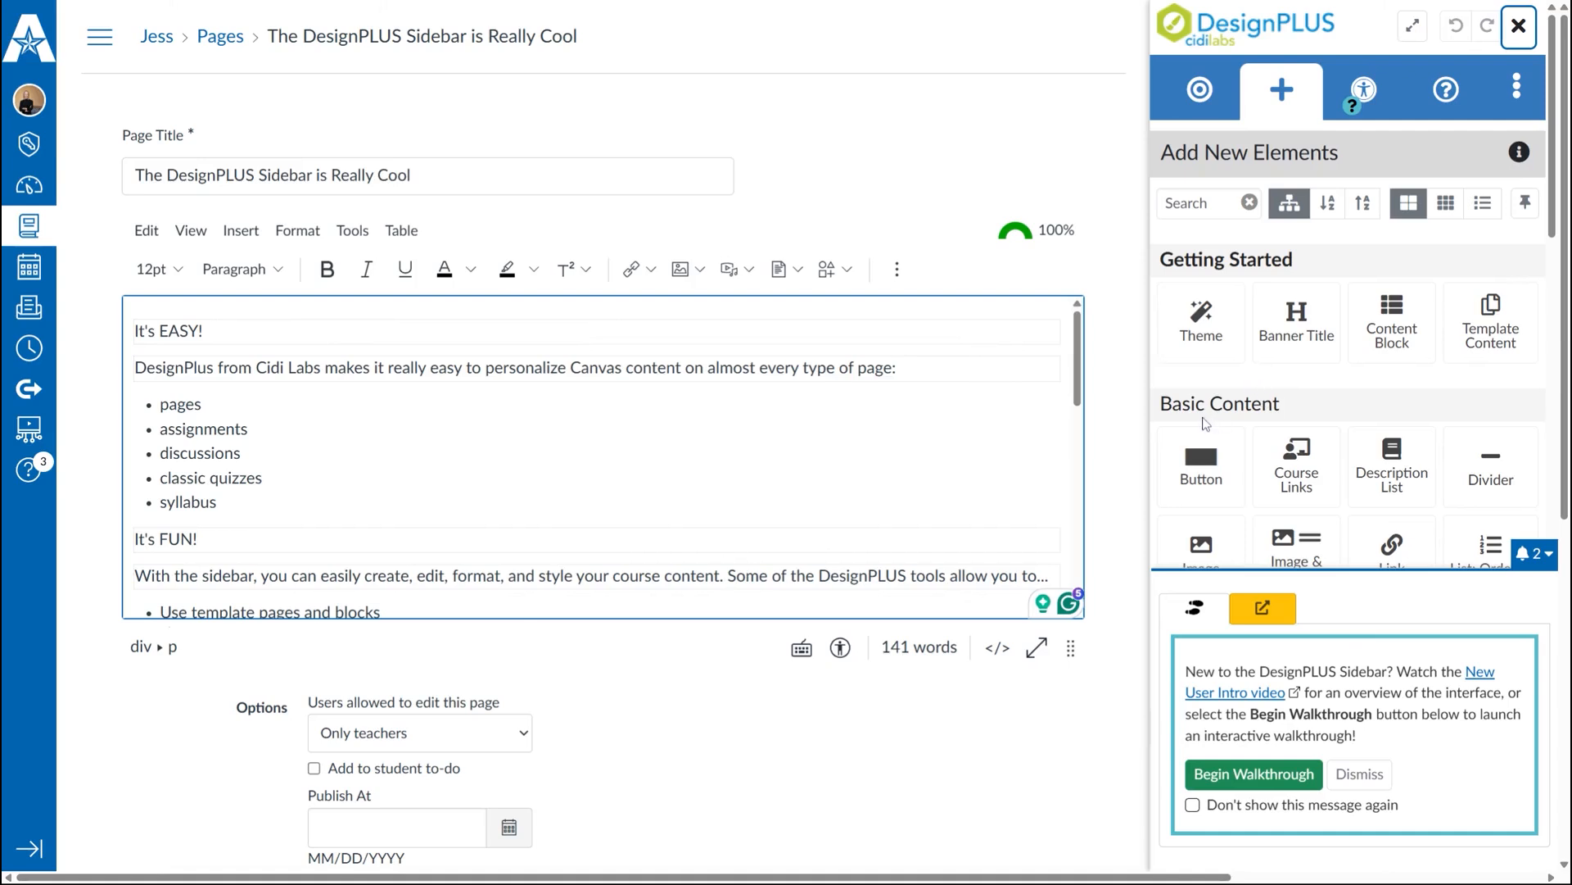
# - Open the sidebar's User Settings and collapse the new-user introduction message area
pyautogui.click(1517, 95)
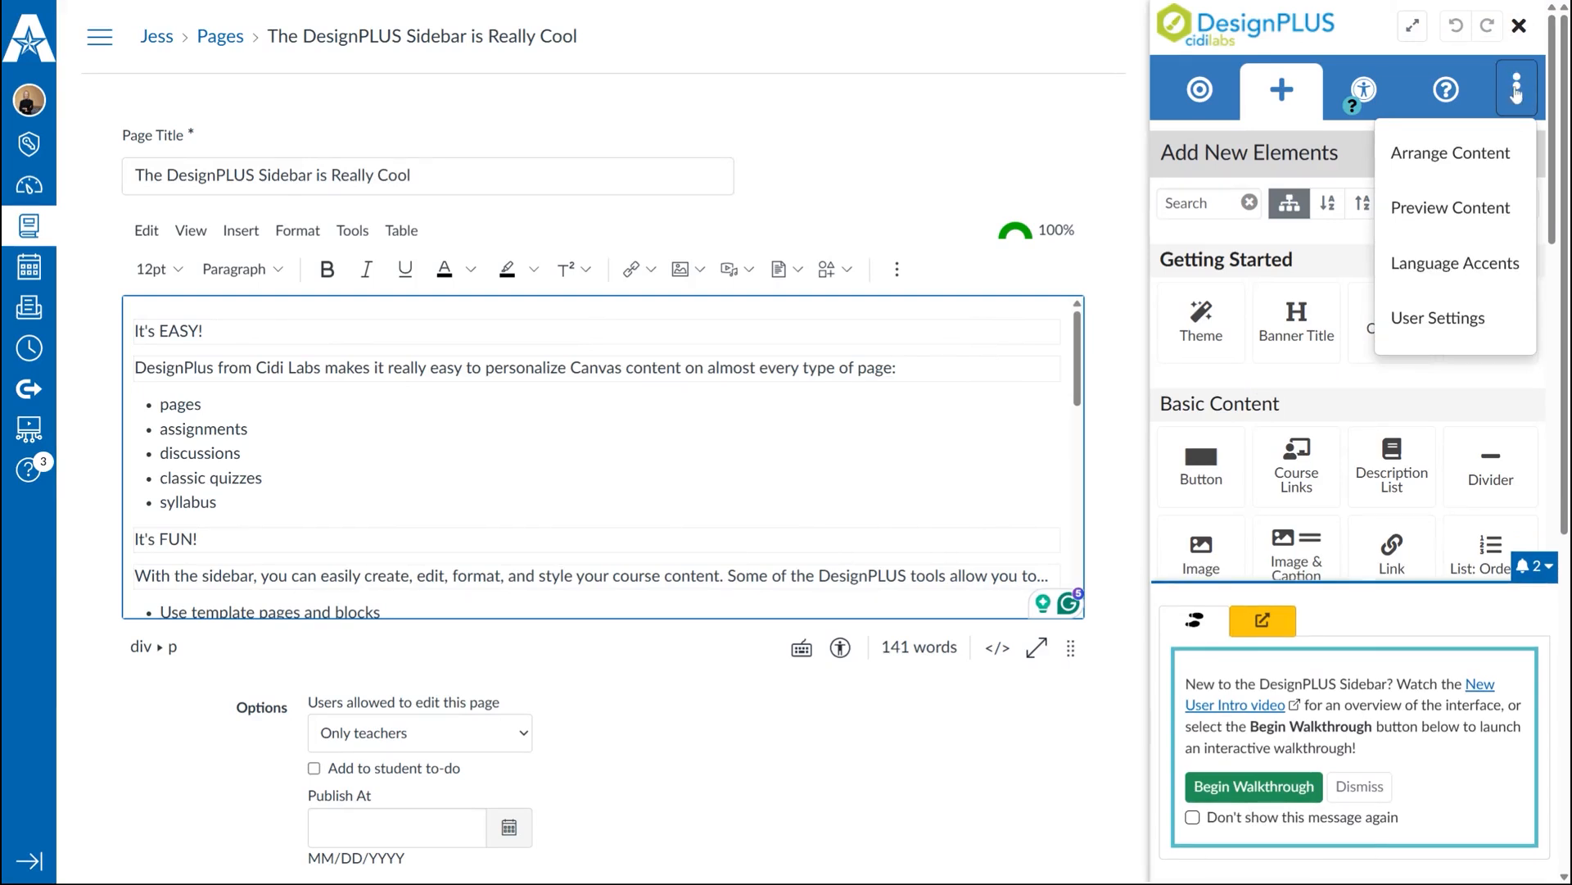
pyautogui.click(1452, 326)
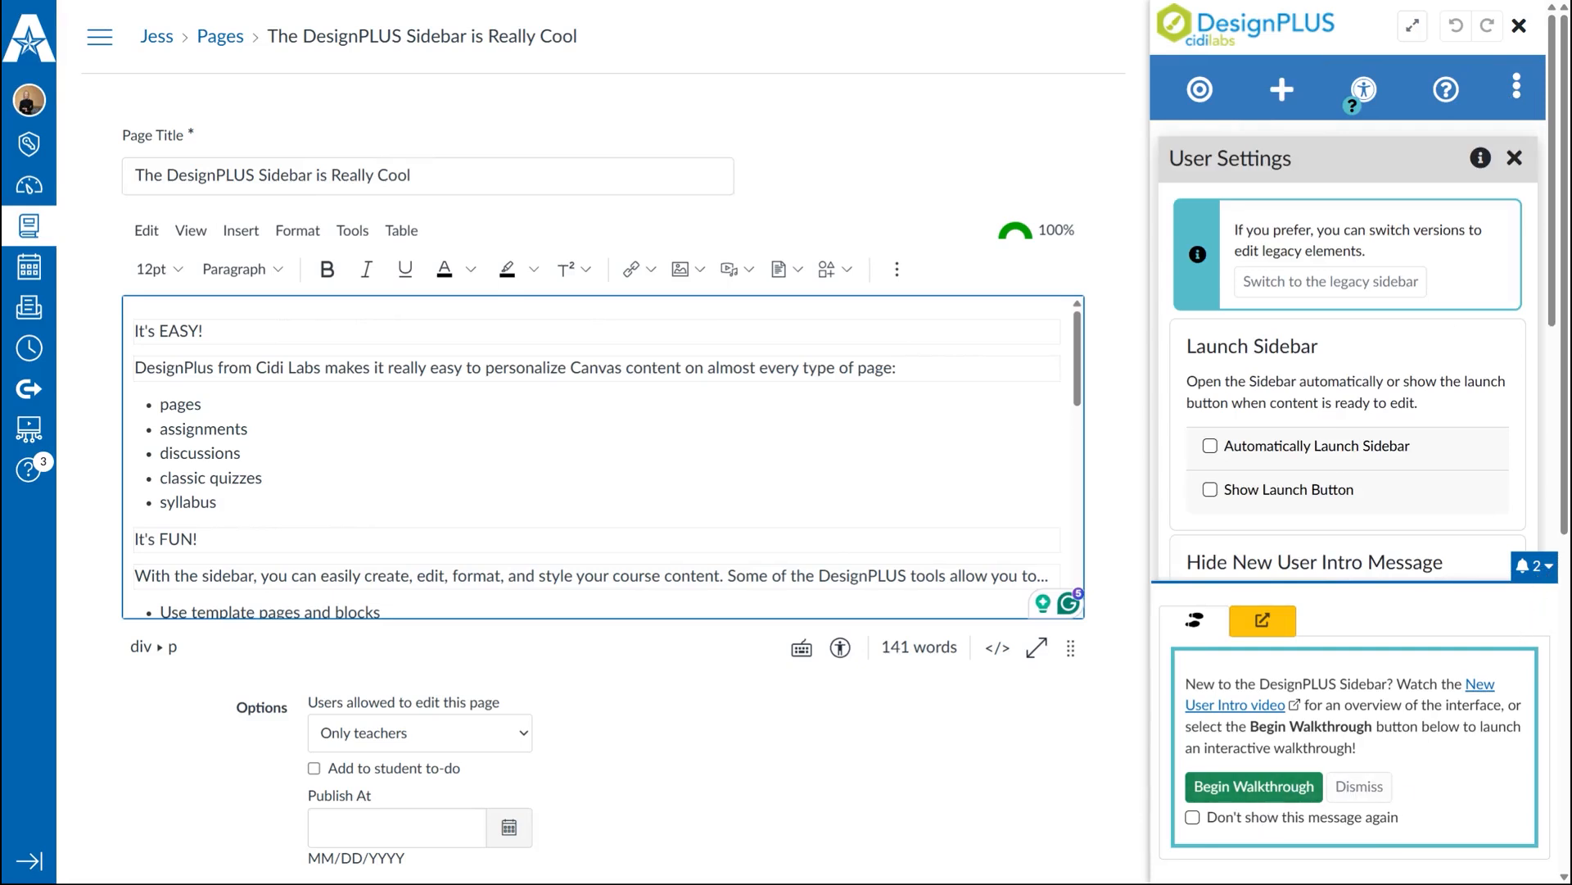
pyautogui.scroll(-5, 1545, 578)
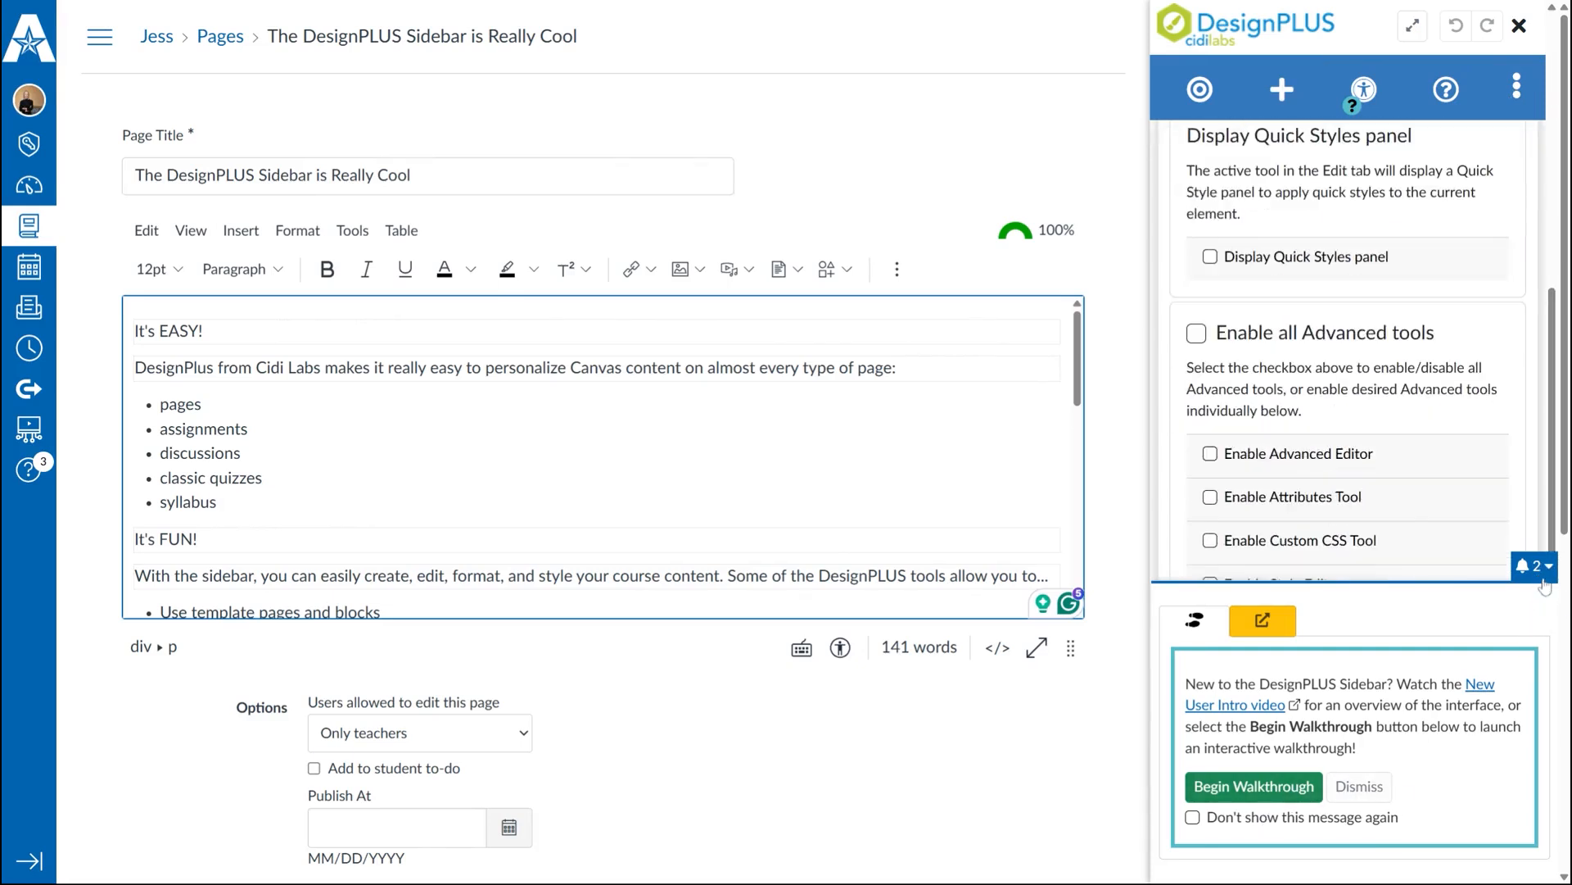
pyautogui.click(1542, 577)
pyautogui.scroll(8, 1403, 455)
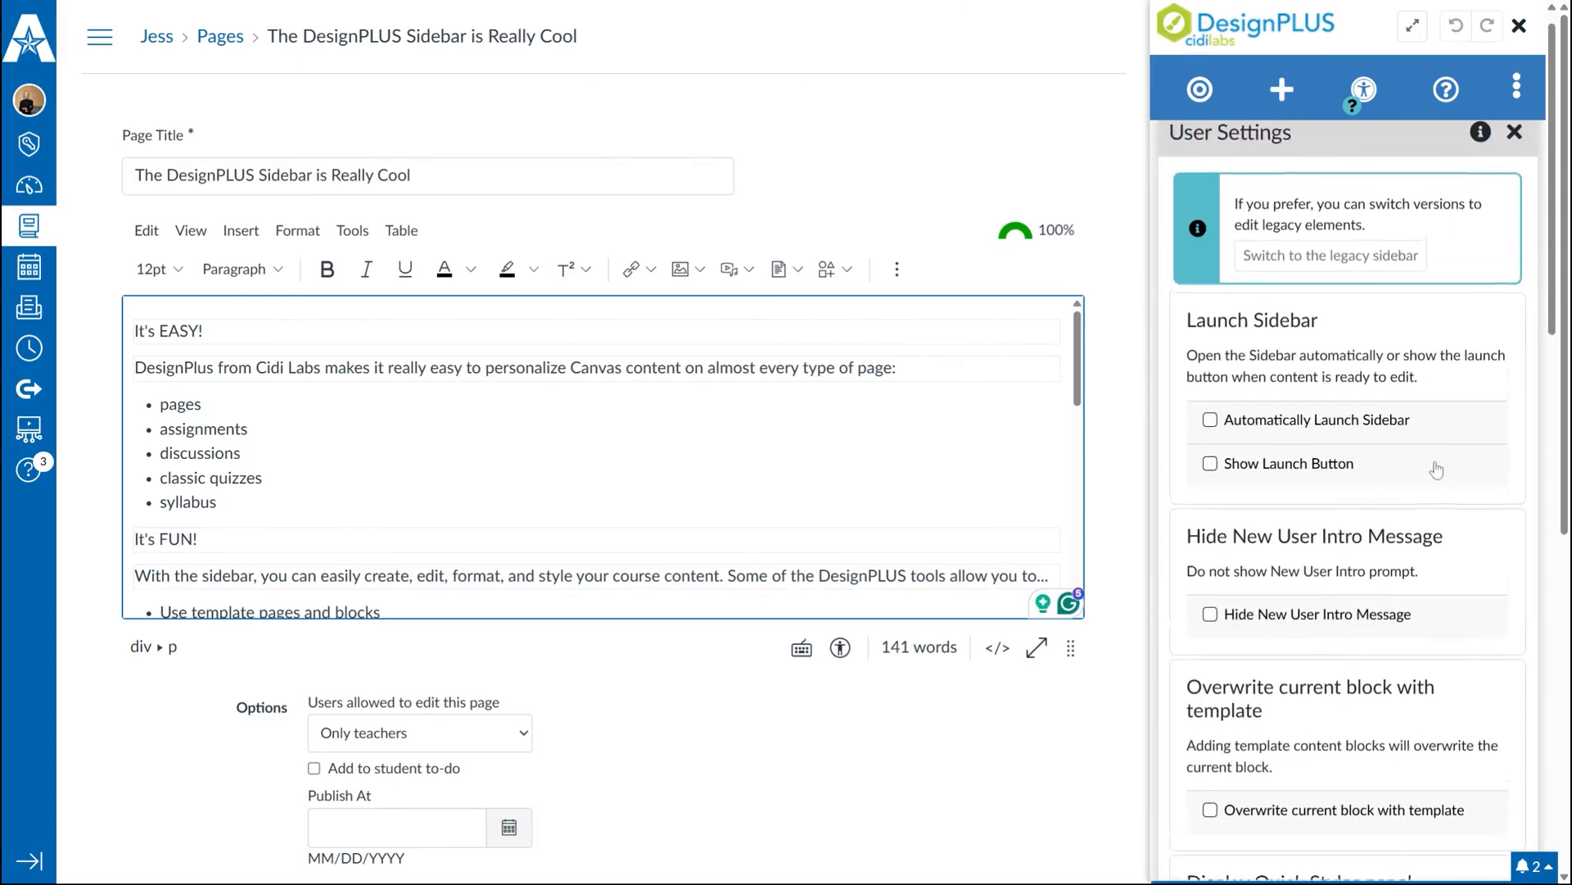
# - Enable Automatically Launch Sidebar, Show Launch Button and Hide New User Intro Message in the User Settings
pyautogui.click(1211, 447)
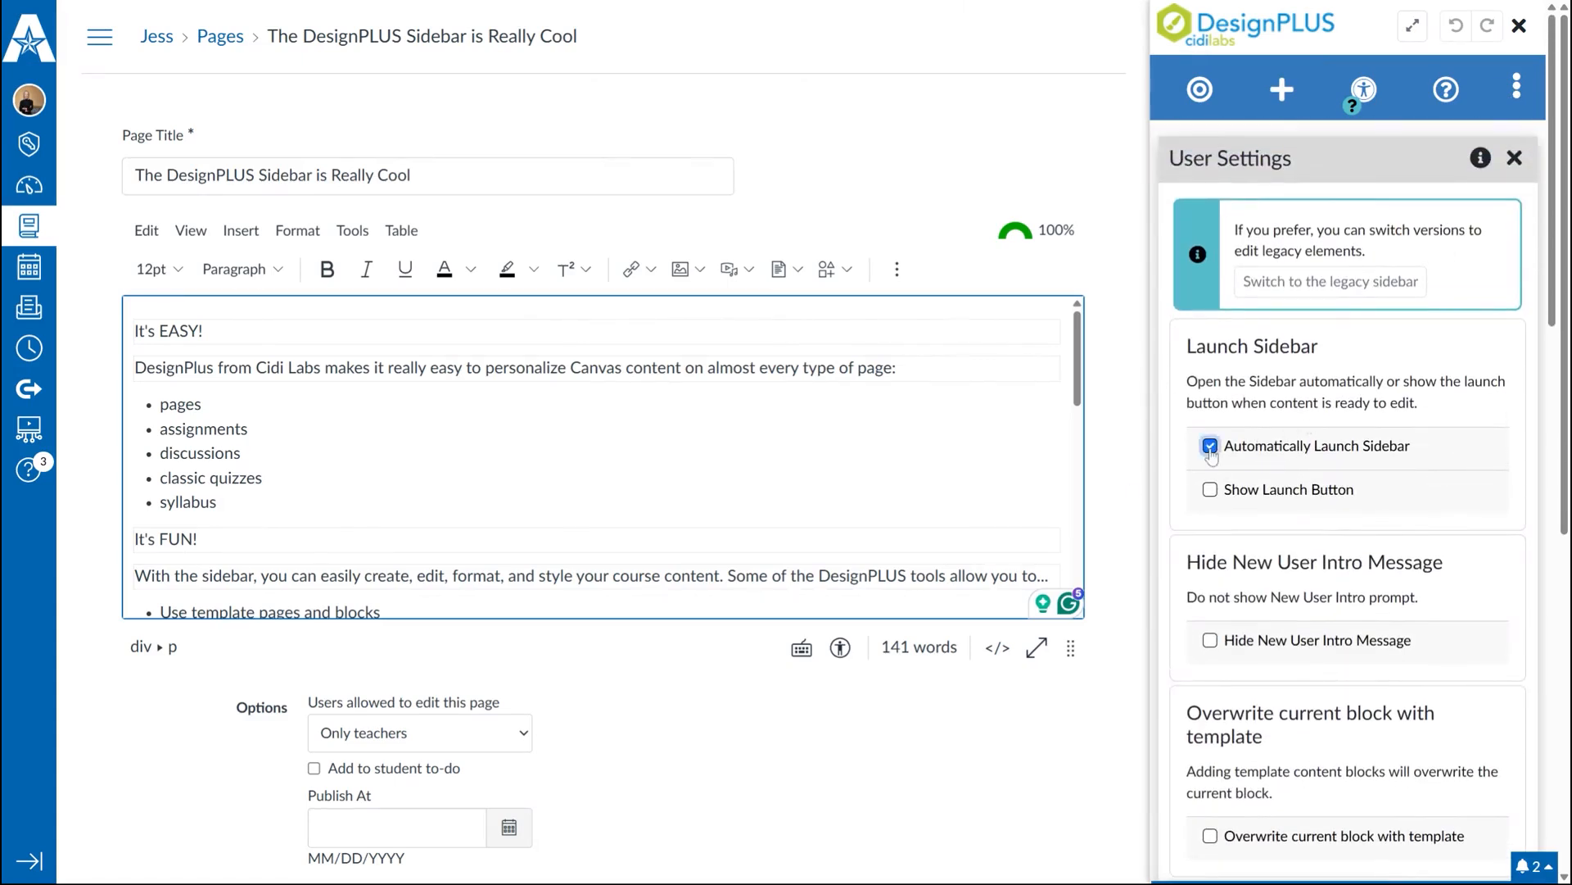
pyautogui.click(1212, 491)
pyautogui.scroll(-1, 1337, 585)
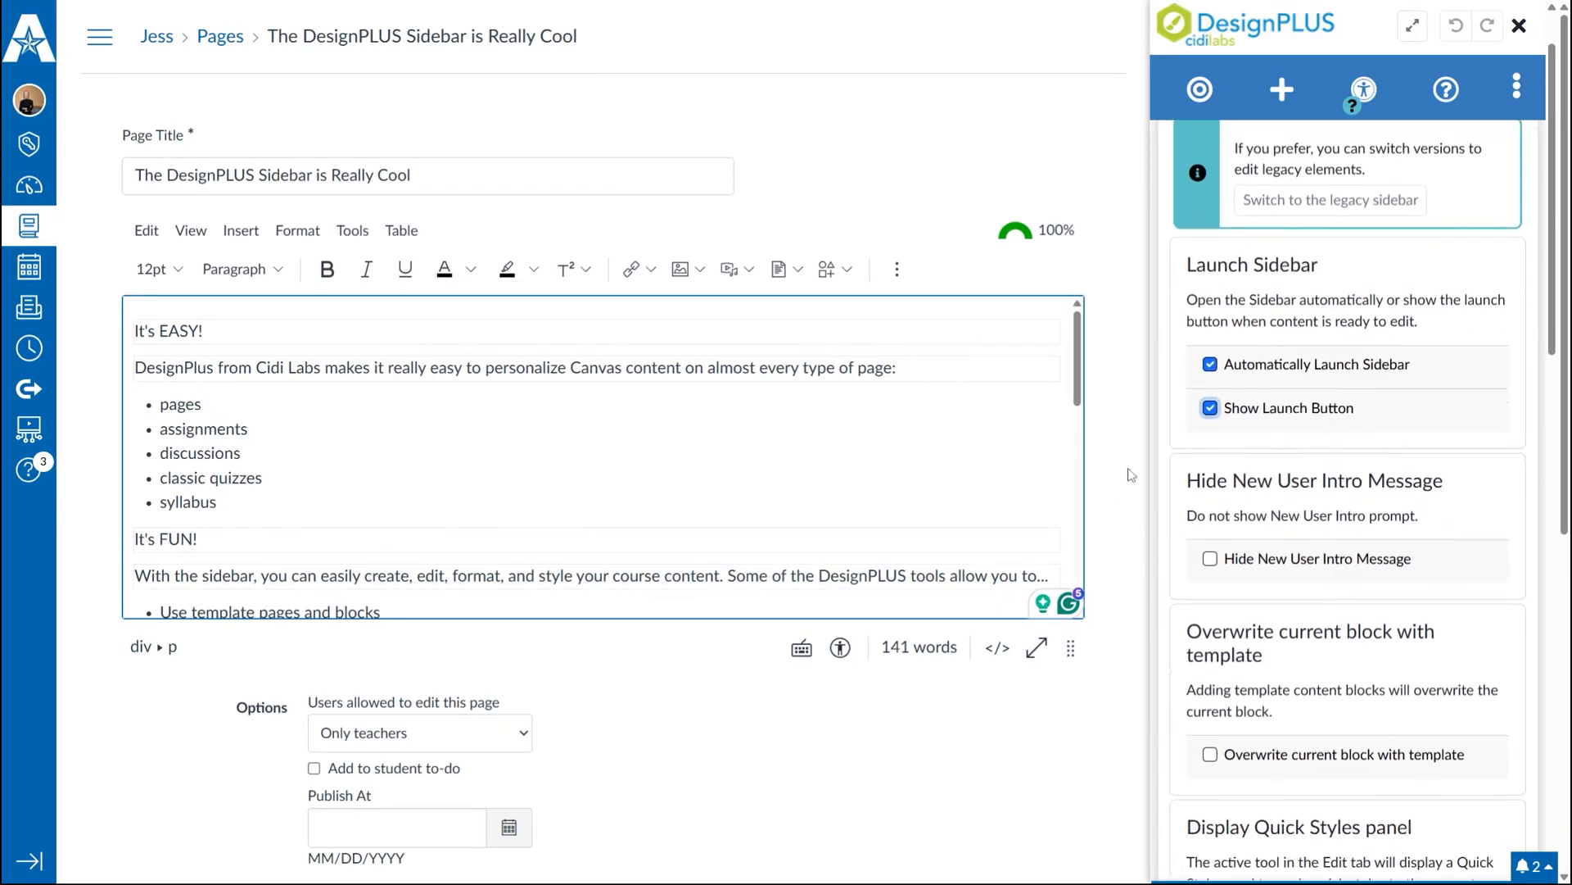
pyautogui.scroll(-2, 1376, 576)
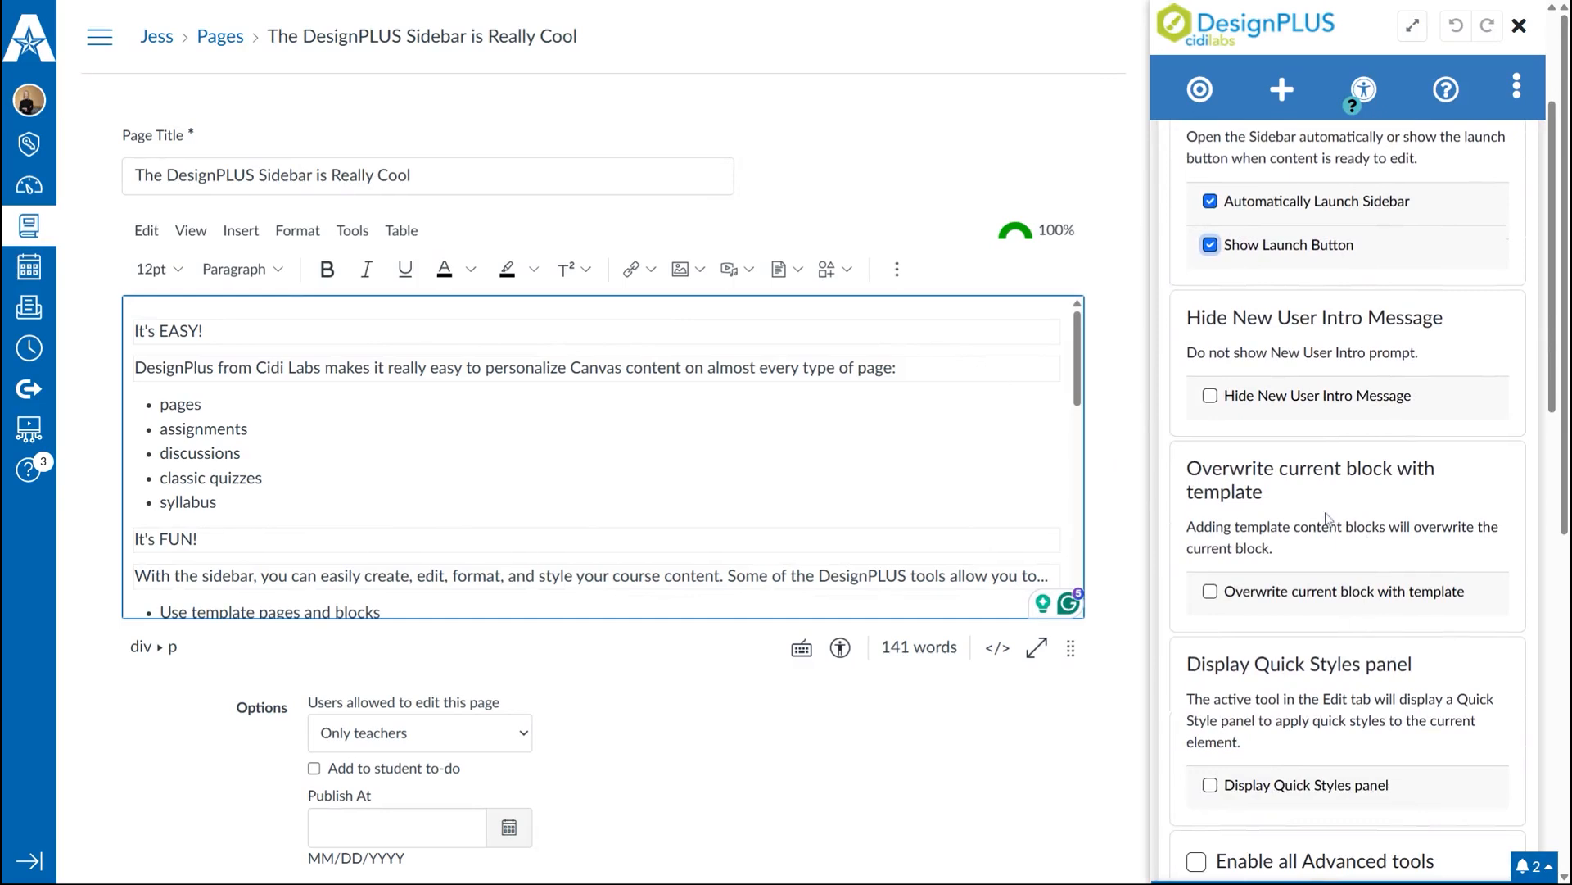
pyautogui.click(1210, 397)
# - Enable all Advanced tools at once in the sidebar's User Settings
pyautogui.scroll(-6, 1204, 400)
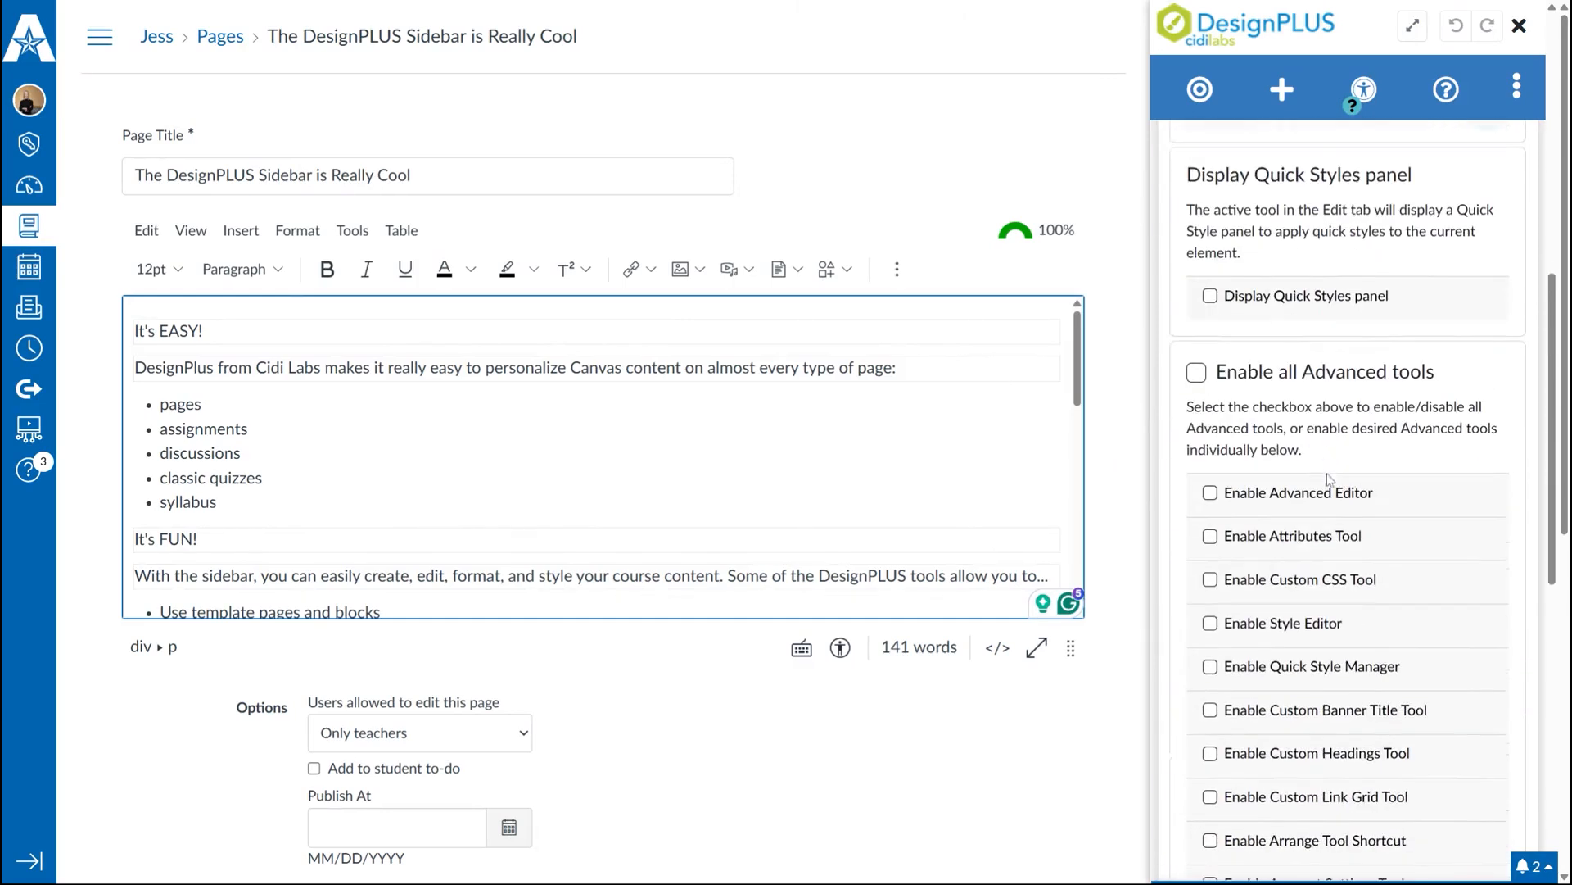
pyautogui.scroll(-3, 1270, 334)
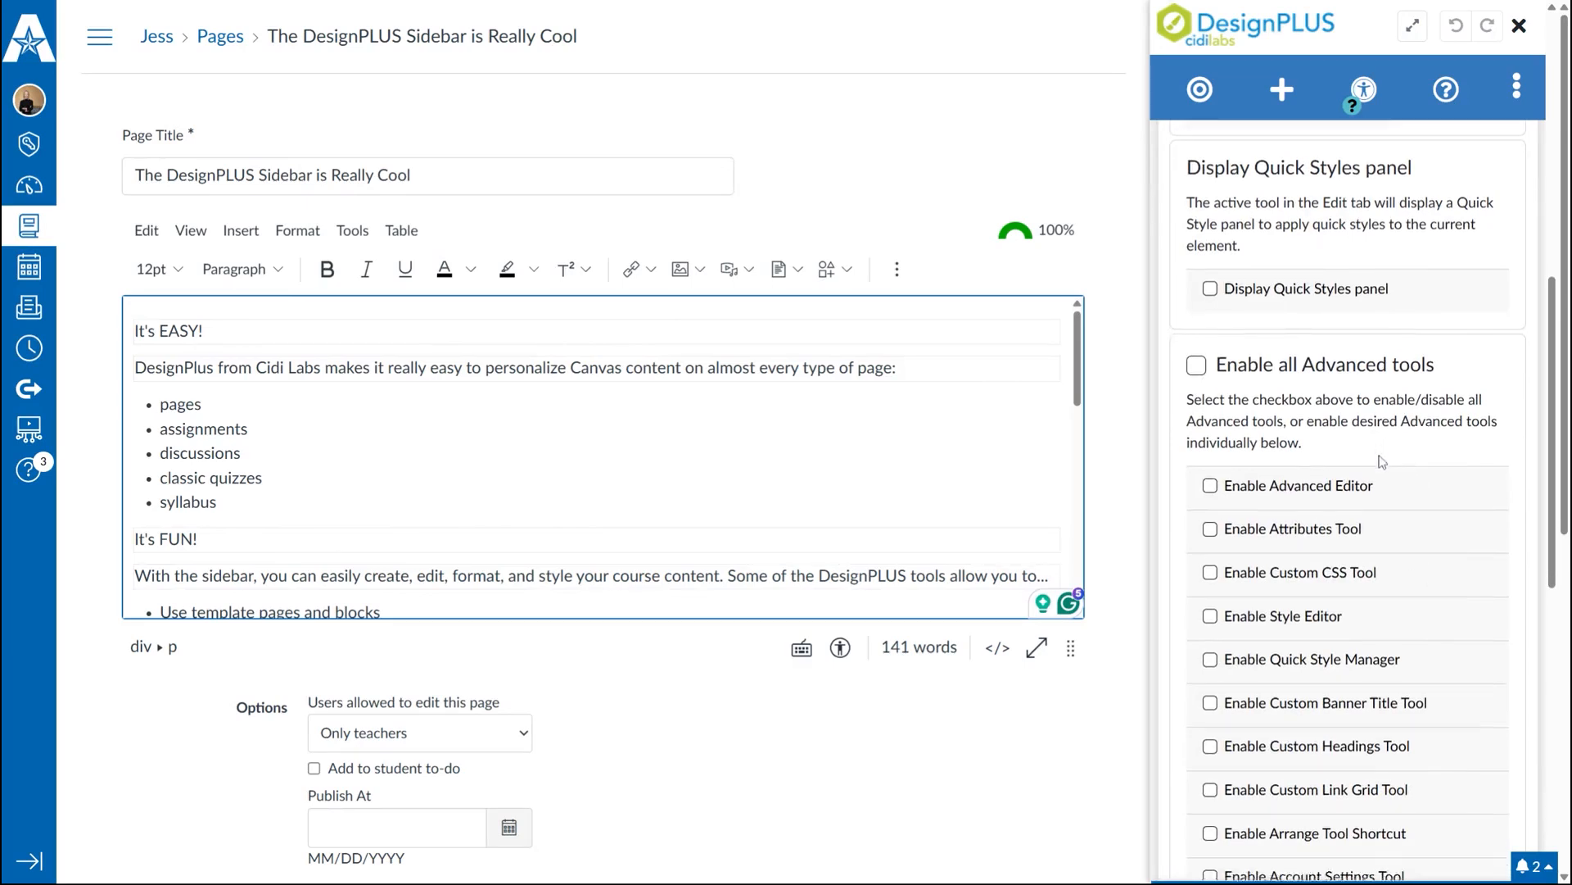
pyautogui.scroll(1, 1270, 335)
pyautogui.click(1197, 209)
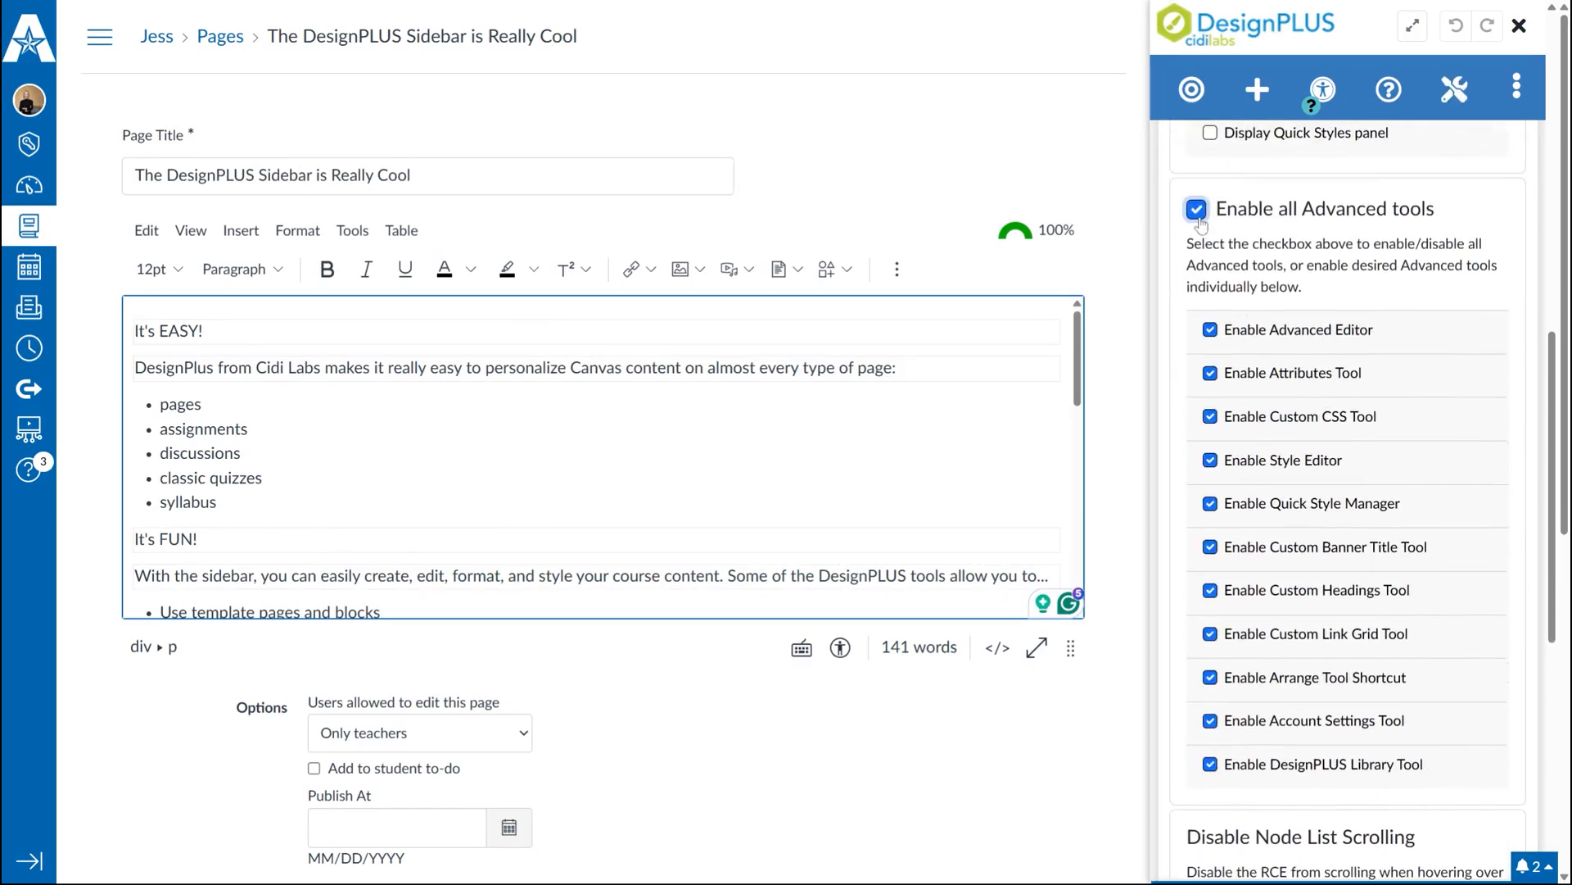
# - Enable Beta Tools in the sidebar's User Settings, leaving Disable Node List Scrolling off
pyautogui.scroll(-5, 1298, 750)
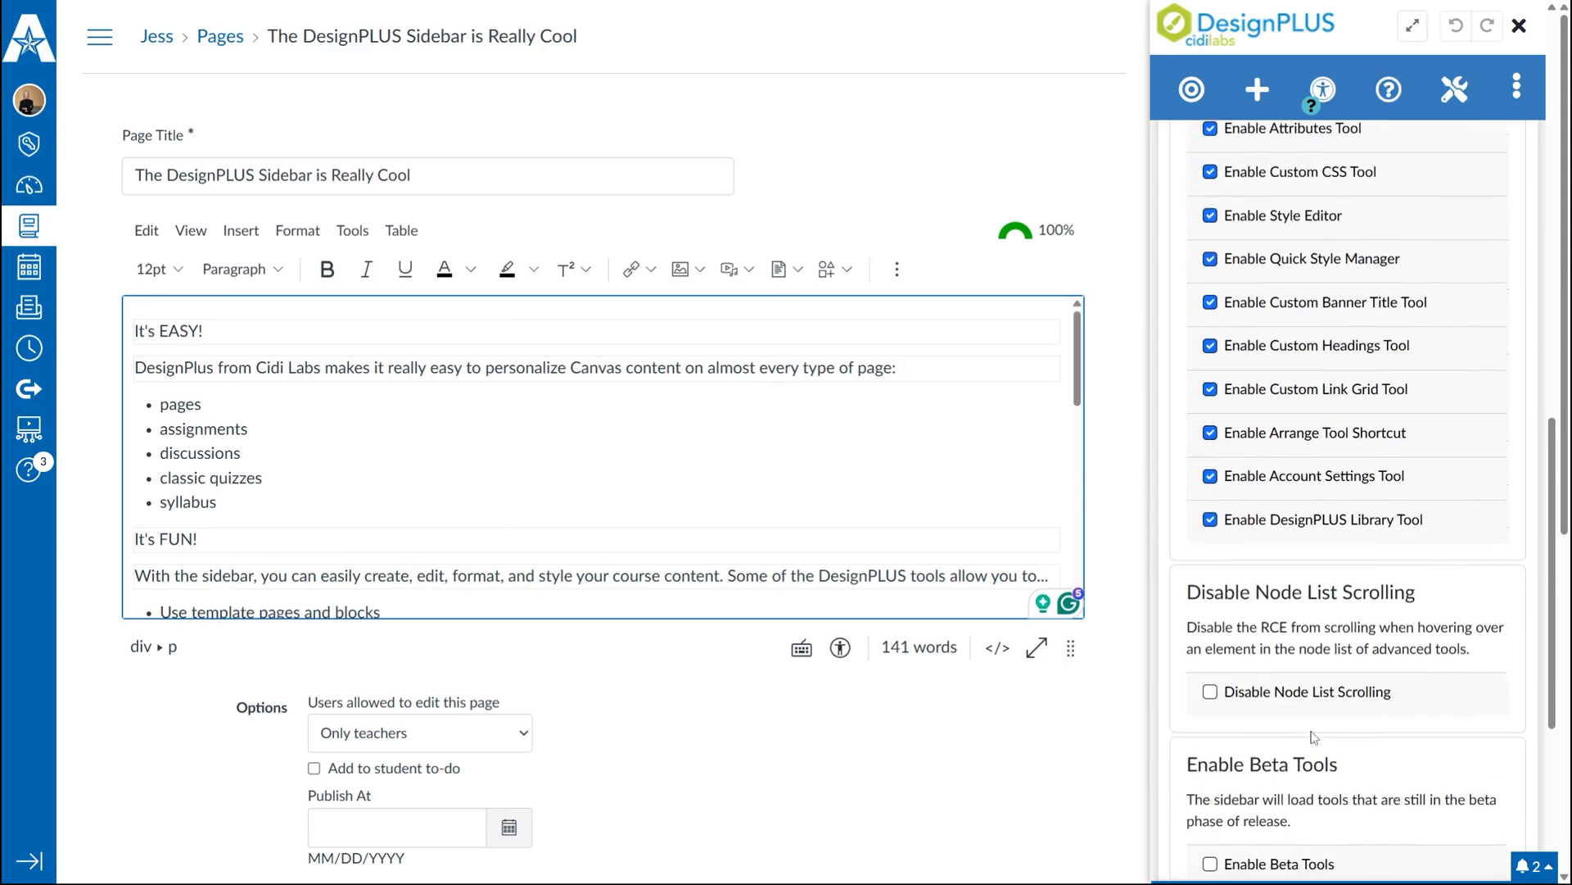
pyautogui.scroll(-1, 1333, 680)
pyautogui.click(1210, 620)
# - Review the whole list of sidebar User Settings, from Launch Sidebar to Reset User Settings
pyautogui.scroll(-2, 1408, 633)
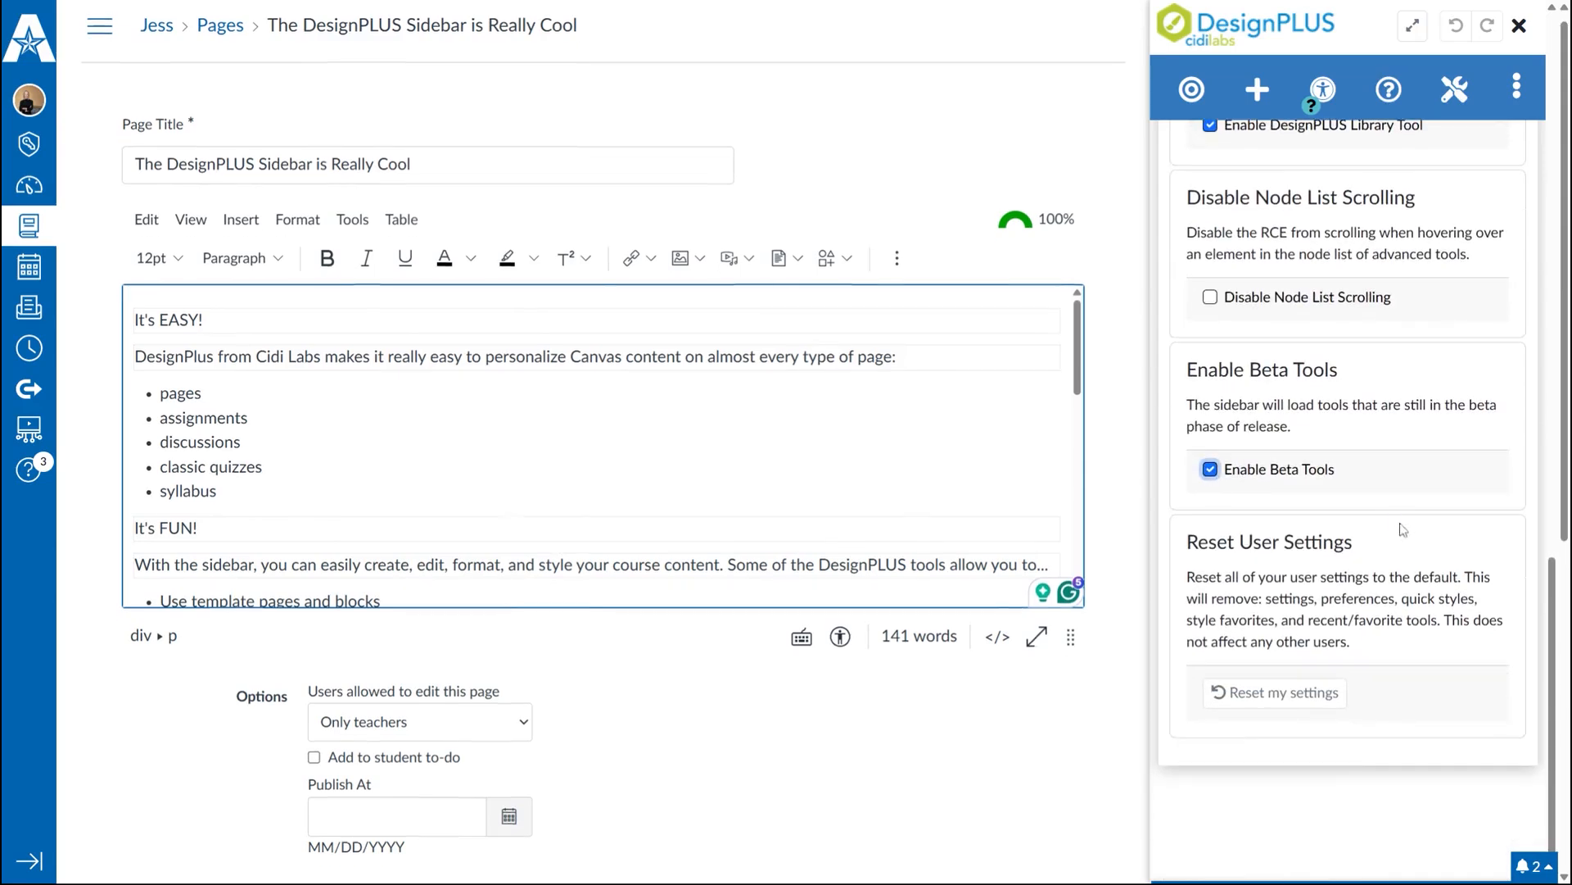
pyautogui.scroll(-3, 1306, 540)
pyautogui.scroll(4, 1409, 548)
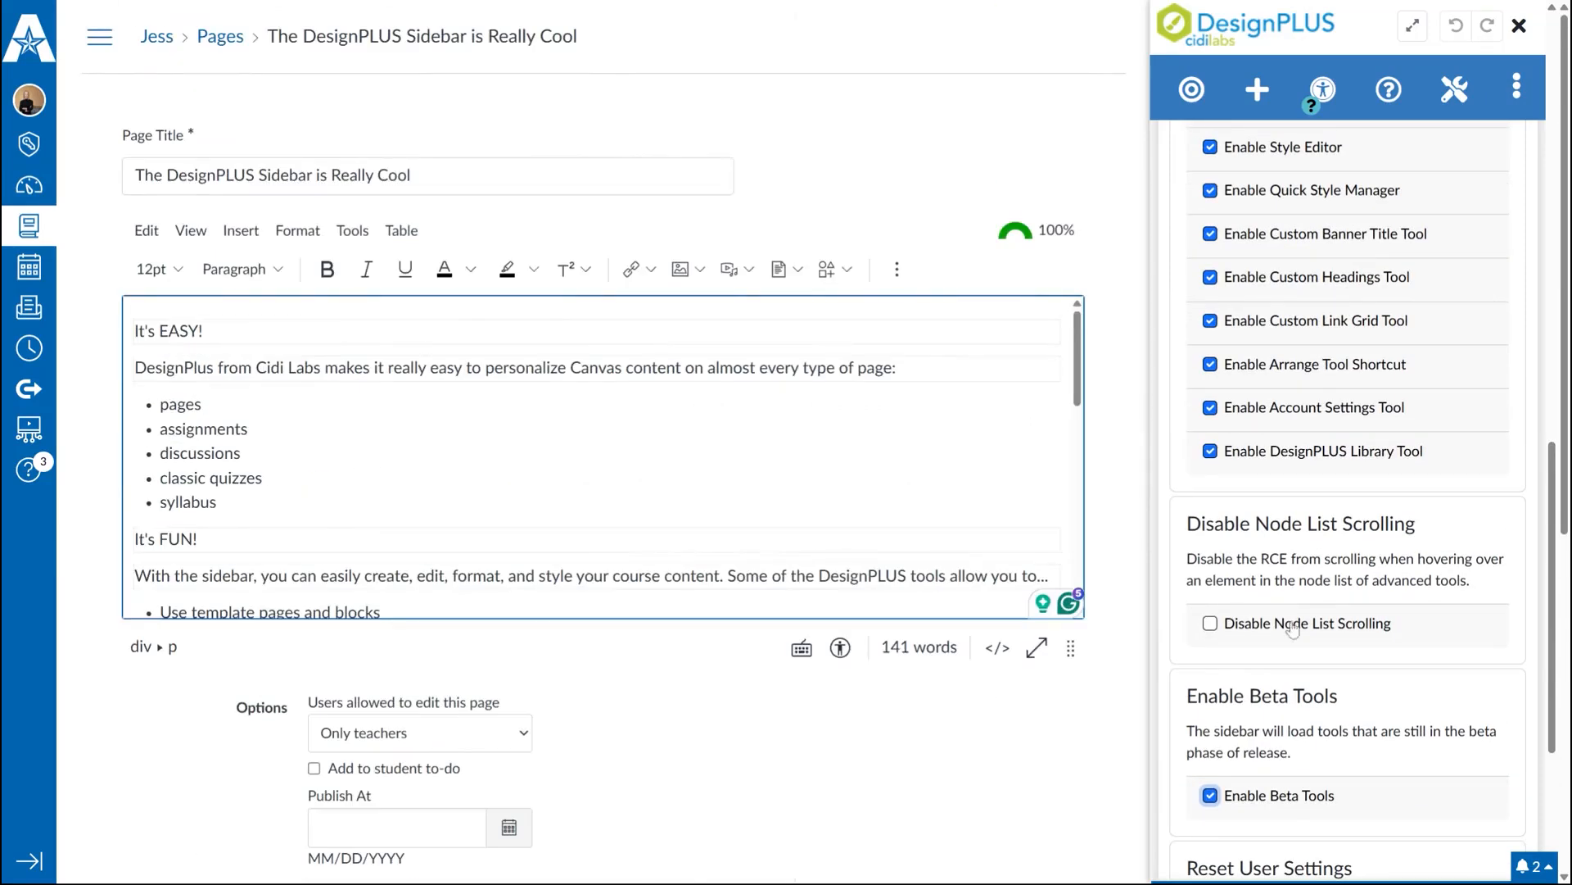
pyautogui.scroll(4, 1354, 630)
pyautogui.scroll(8, 1355, 630)
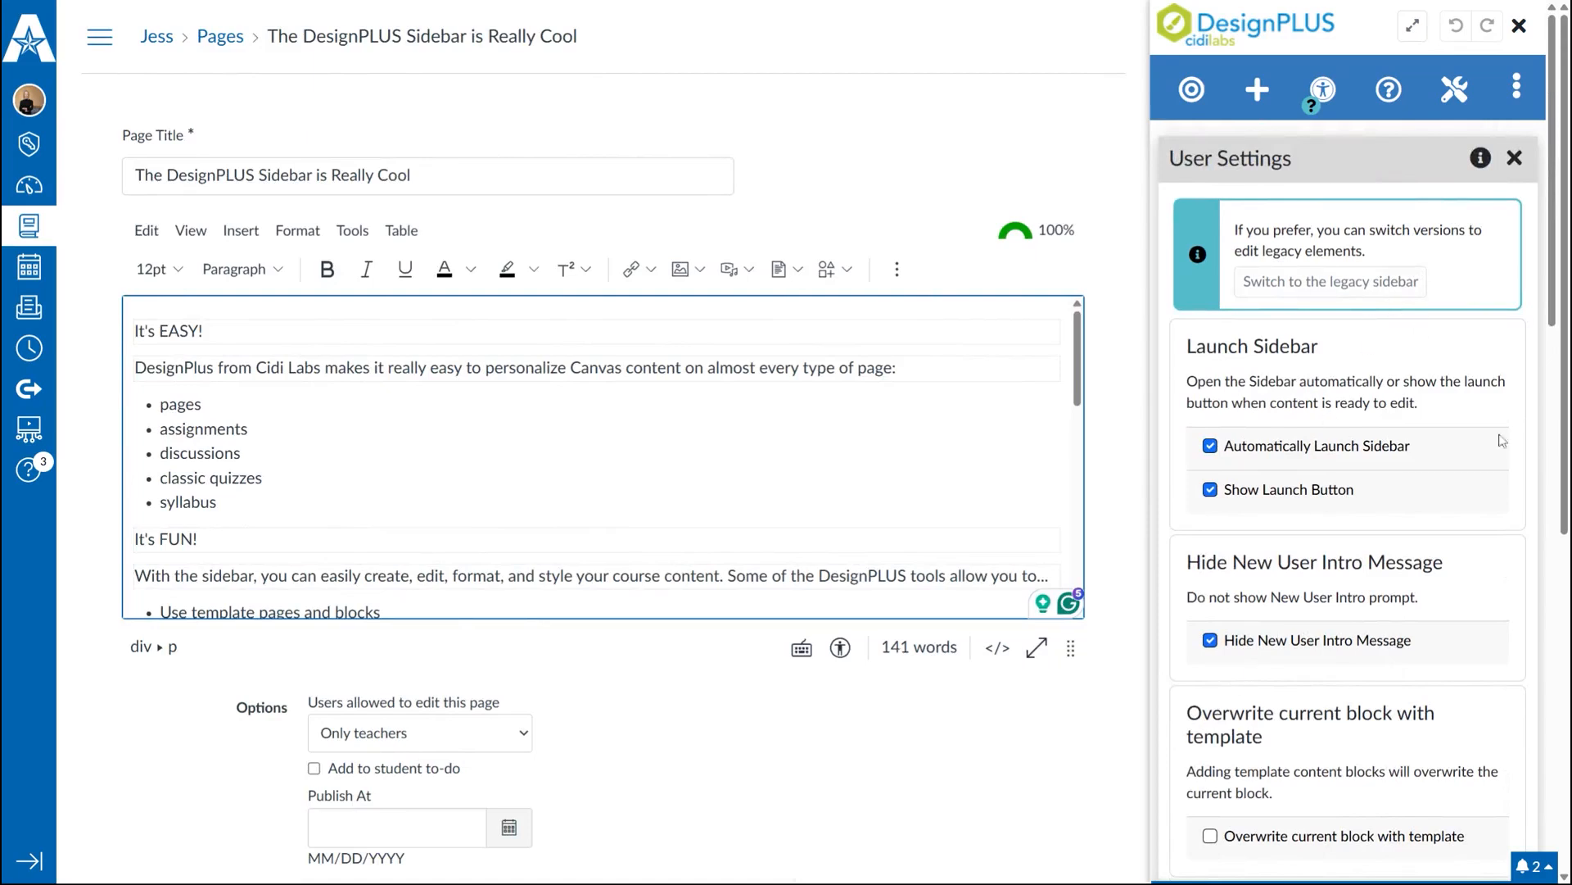
pyautogui.scroll(-4, 1505, 573)
pyautogui.scroll(-10, 1507, 579)
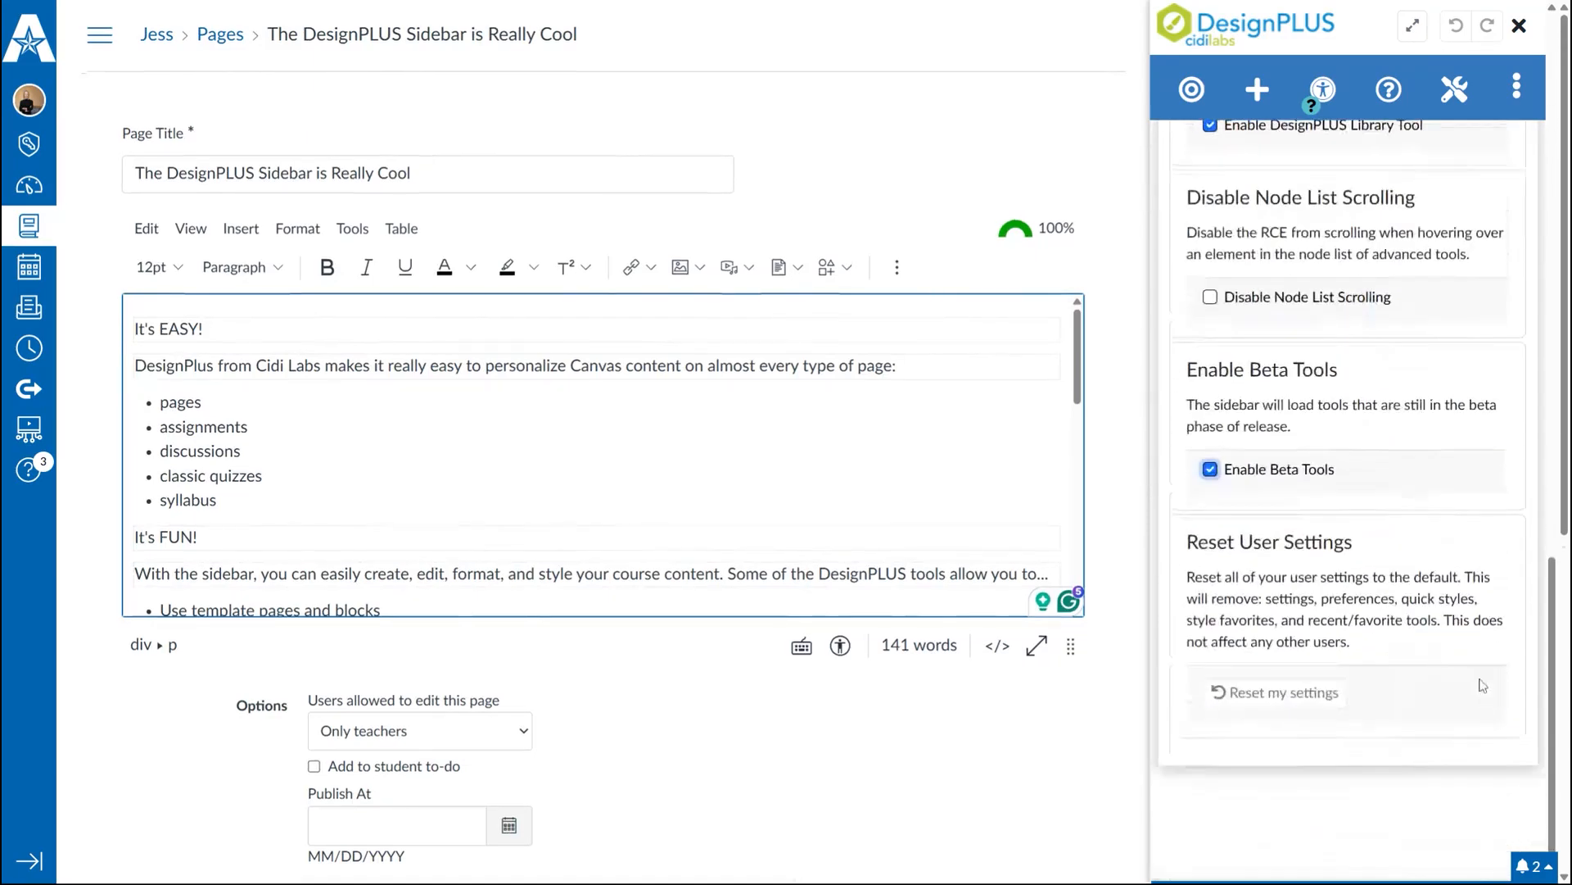
pyautogui.moveTo(1550, 641); pyautogui.dragTo(1540, 37)
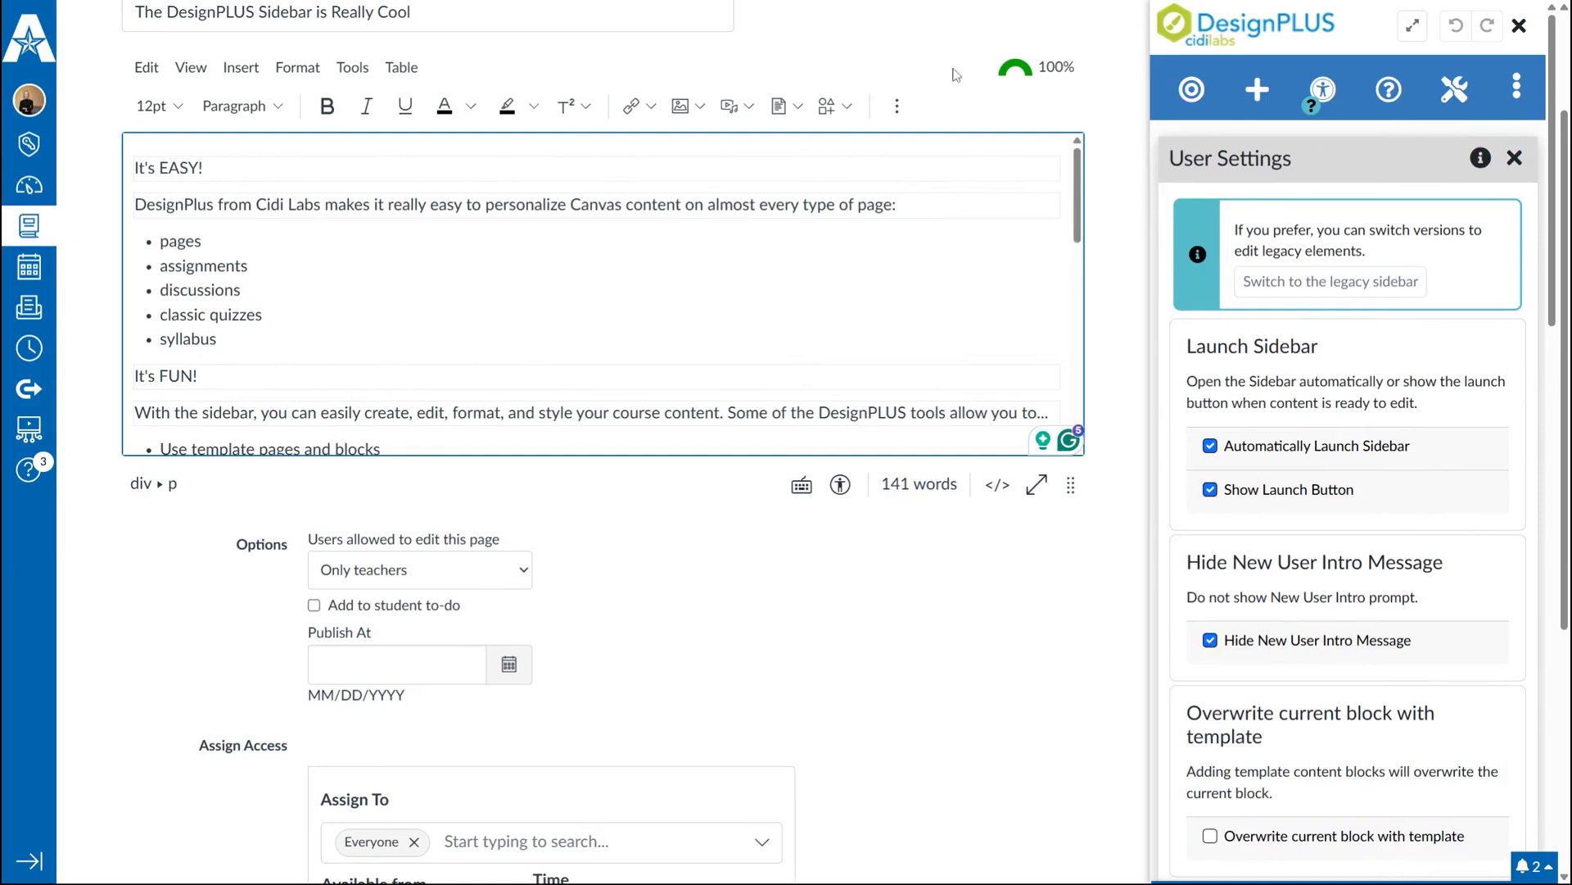
# - Close the DesignPLUS sidebar and launch it again beside the page editor
pyautogui.click(1519, 27)
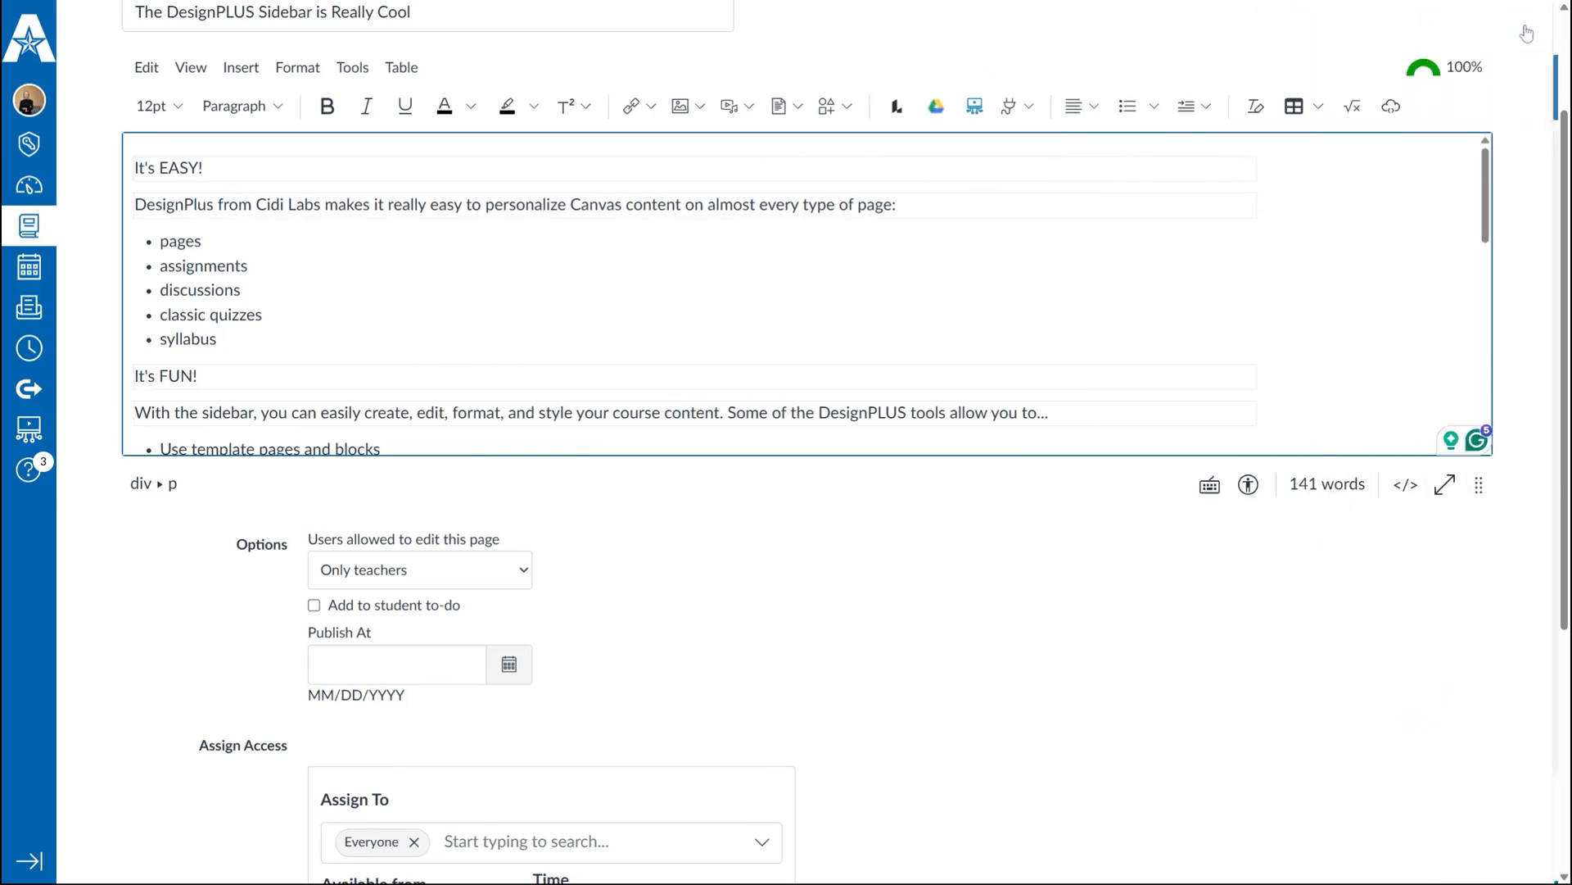
pyautogui.scroll(2, 1409, 197)
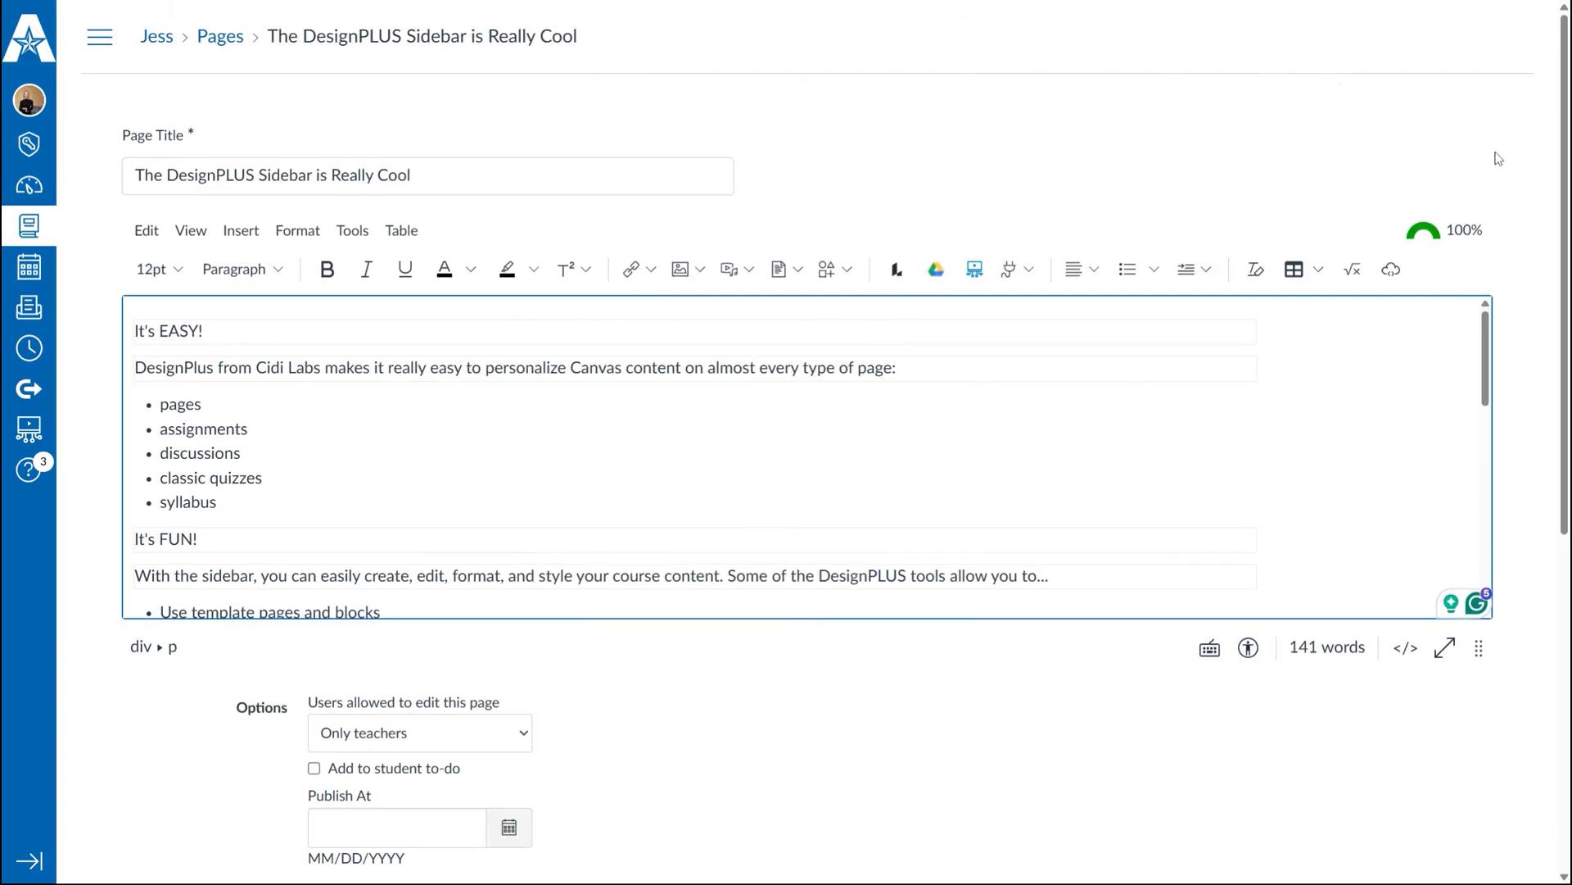
pyautogui.hotkey('alt', 'shift', 'd')
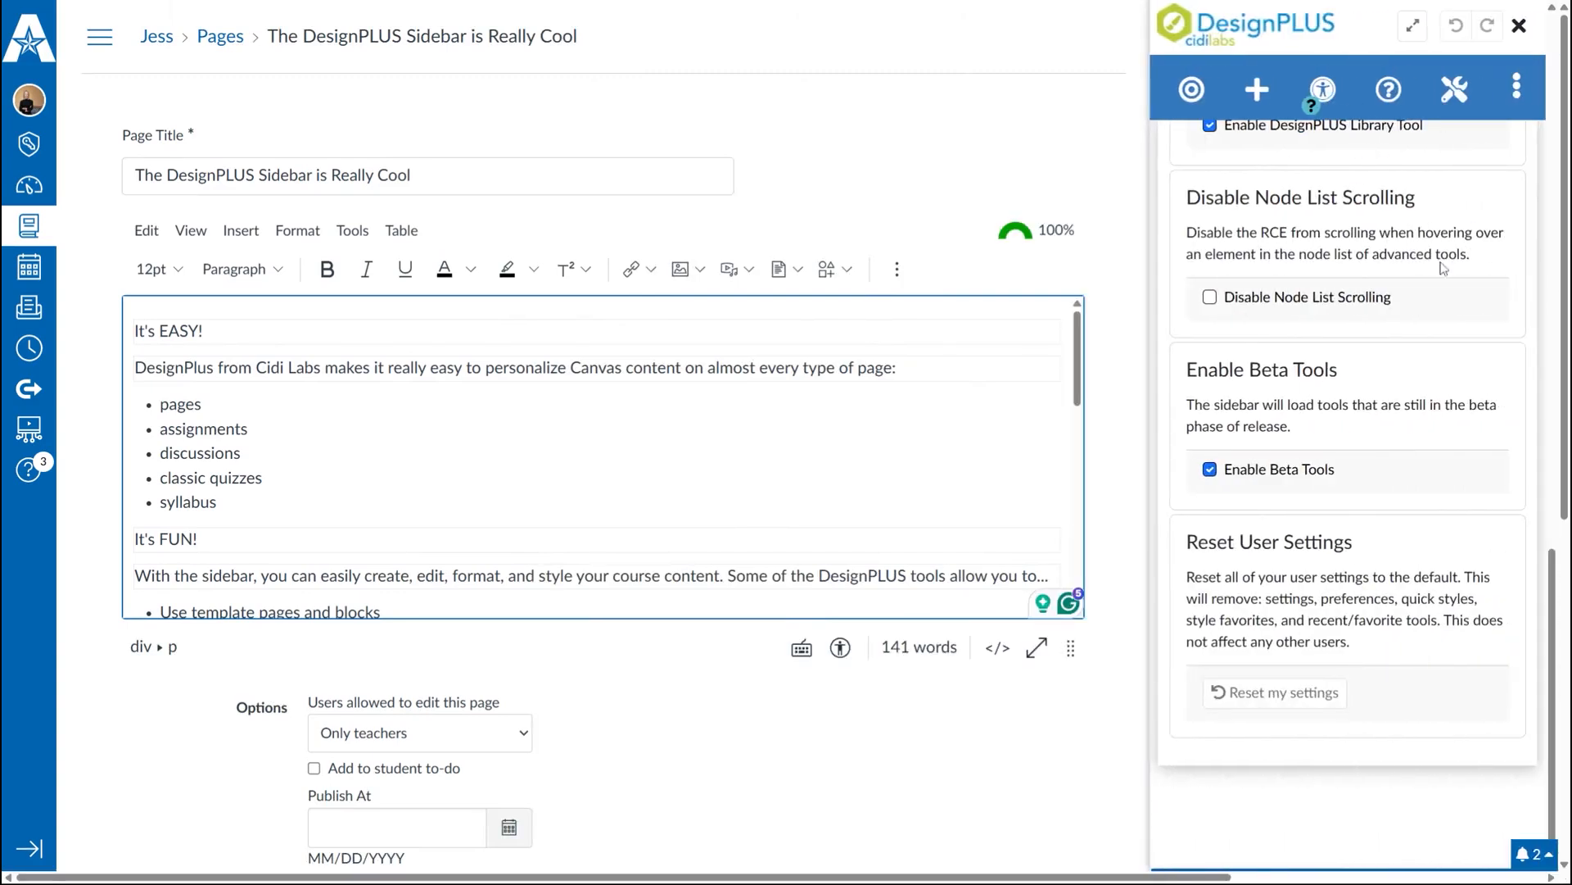
# - Look through the sidebar's editing tools for the current text element, its Help resources and its Advanced tools
pyautogui.scroll(4, 1443, 268)
pyautogui.click(1193, 88)
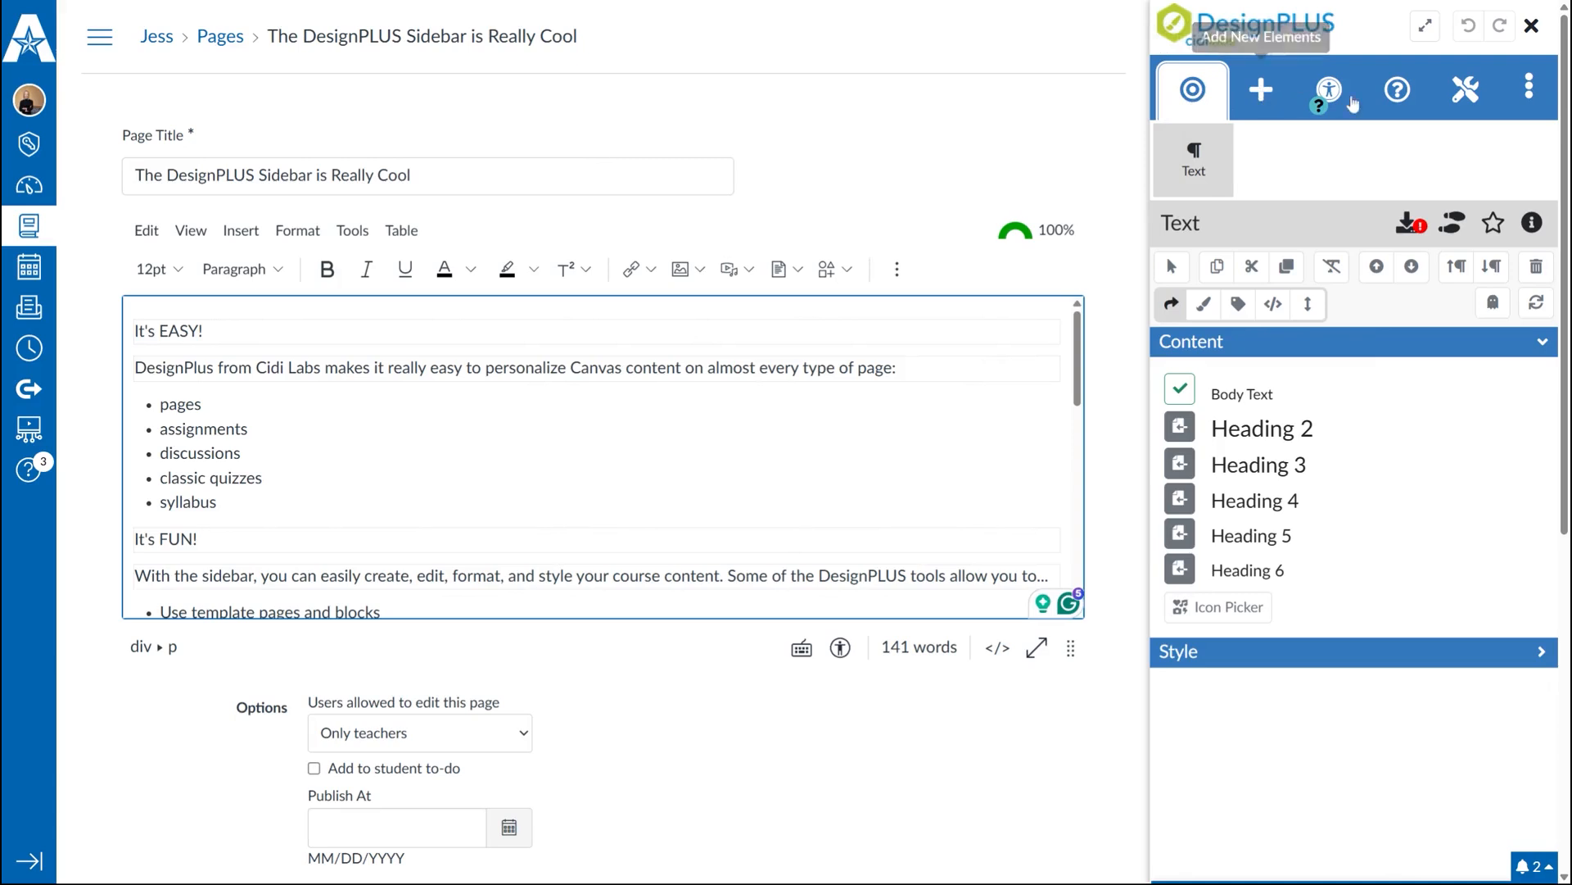
pyautogui.click(1402, 105)
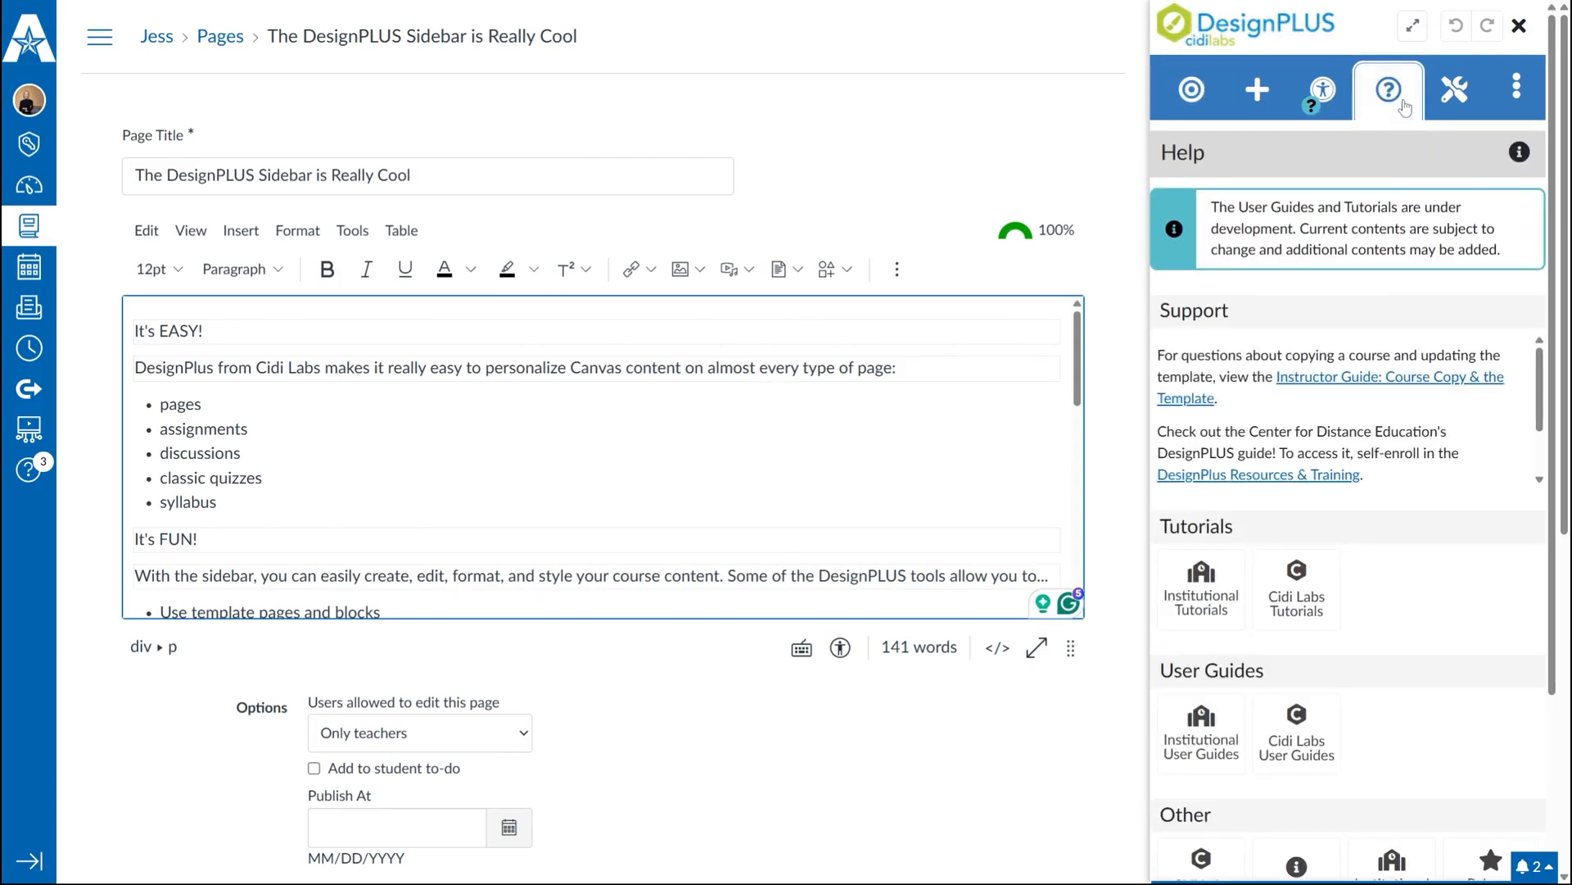
pyautogui.click(1477, 97)
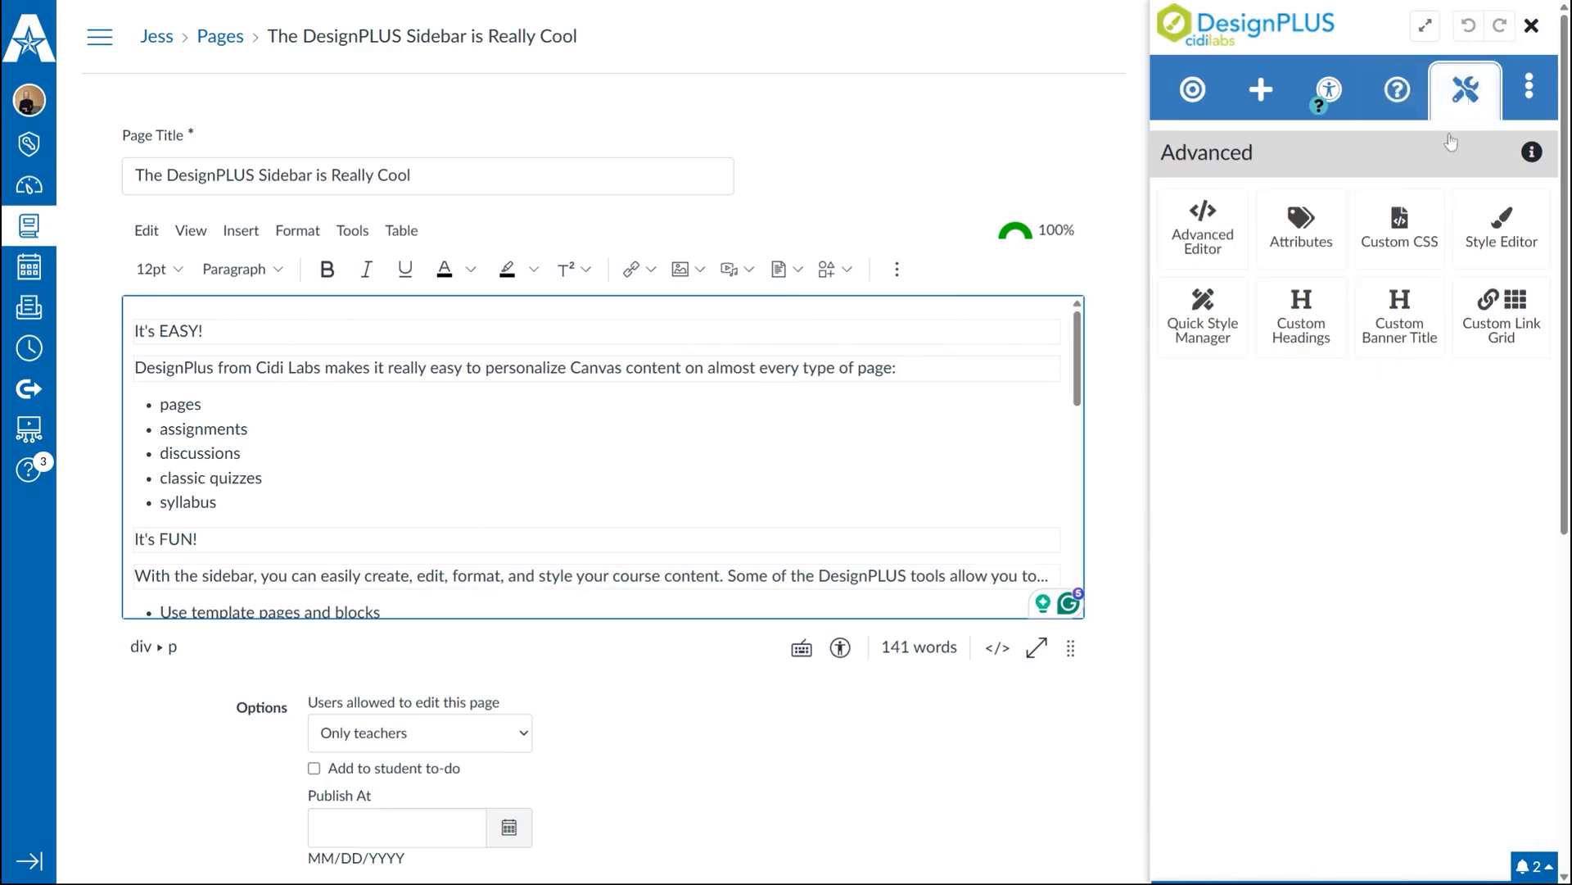
pyautogui.click(1530, 89)
pyautogui.click(1192, 91)
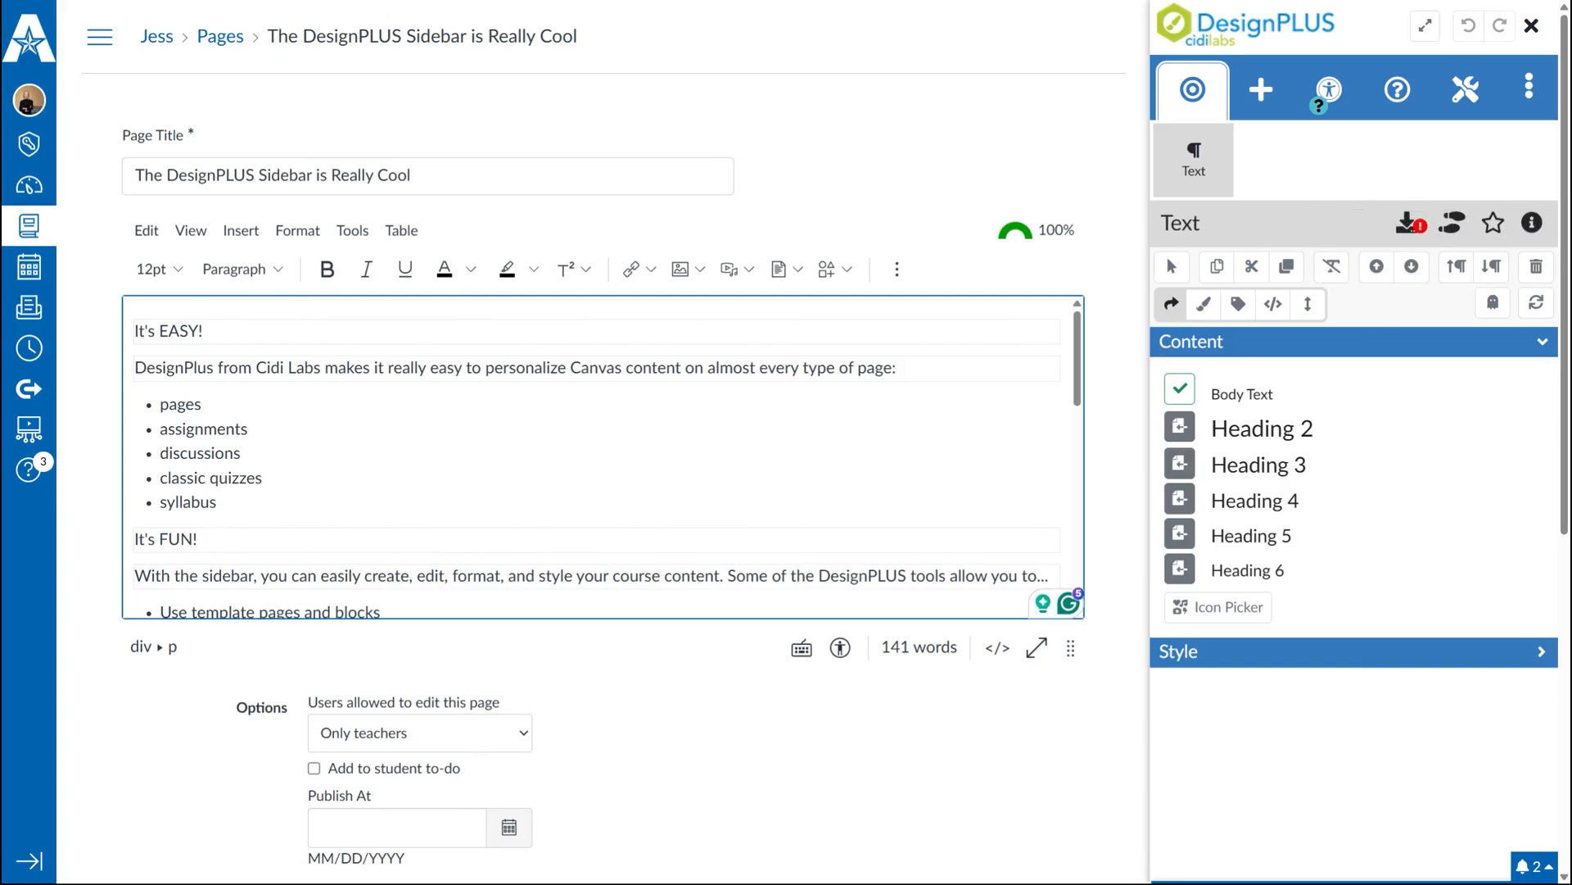
pyautogui.click(1466, 90)
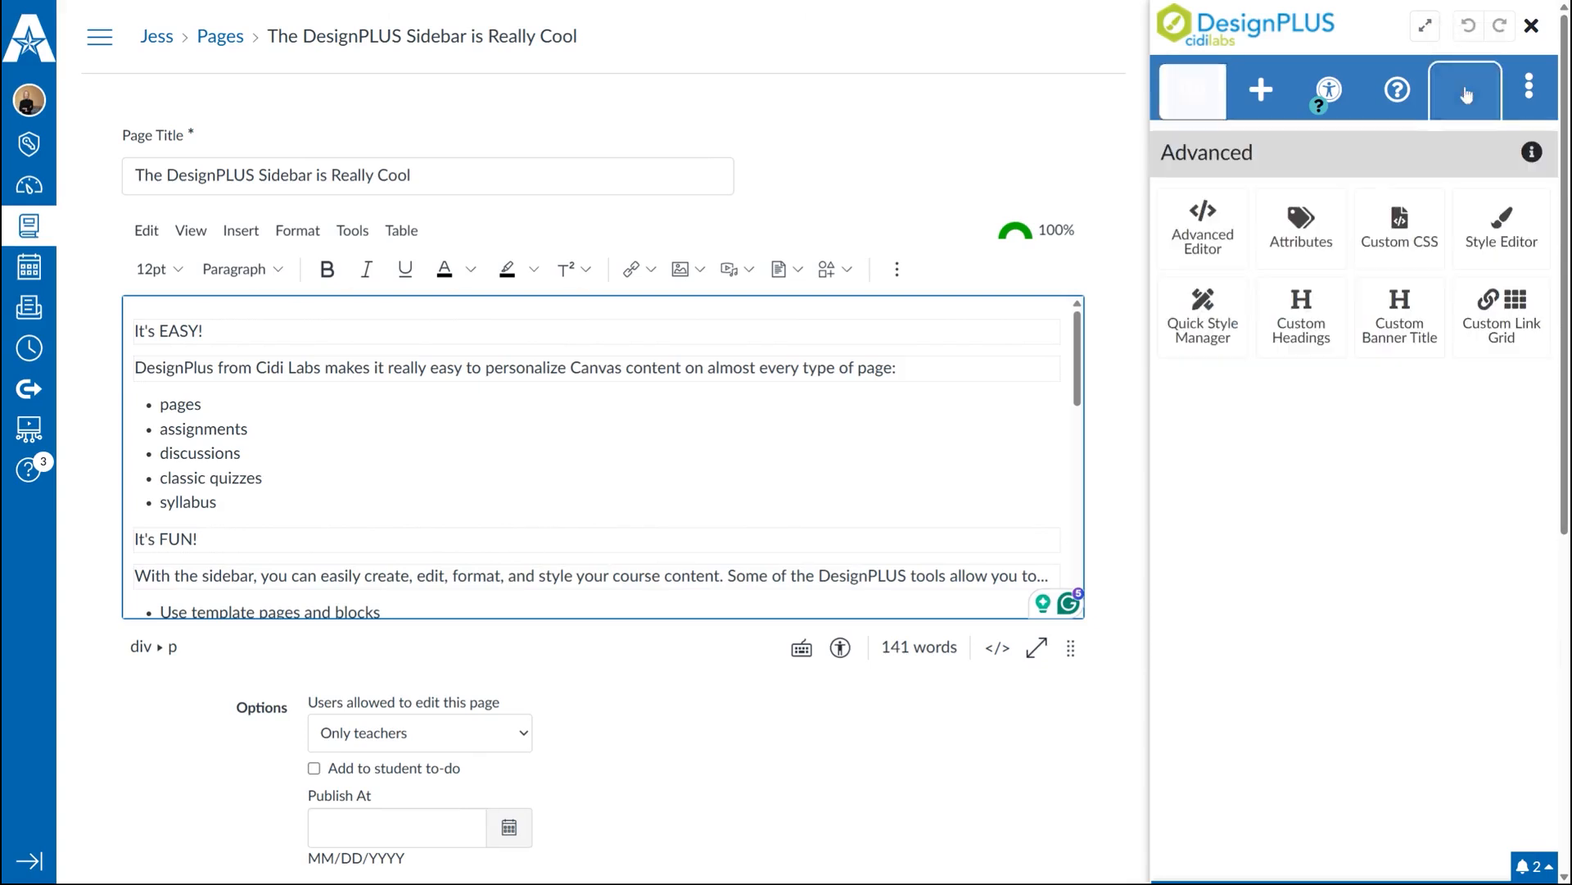
# - Examine the sidebar's Help resources, including the Support links, Tutorials, User Guides and Other items
pyautogui.click(1403, 90)
pyautogui.scroll(-2, 1454, 498)
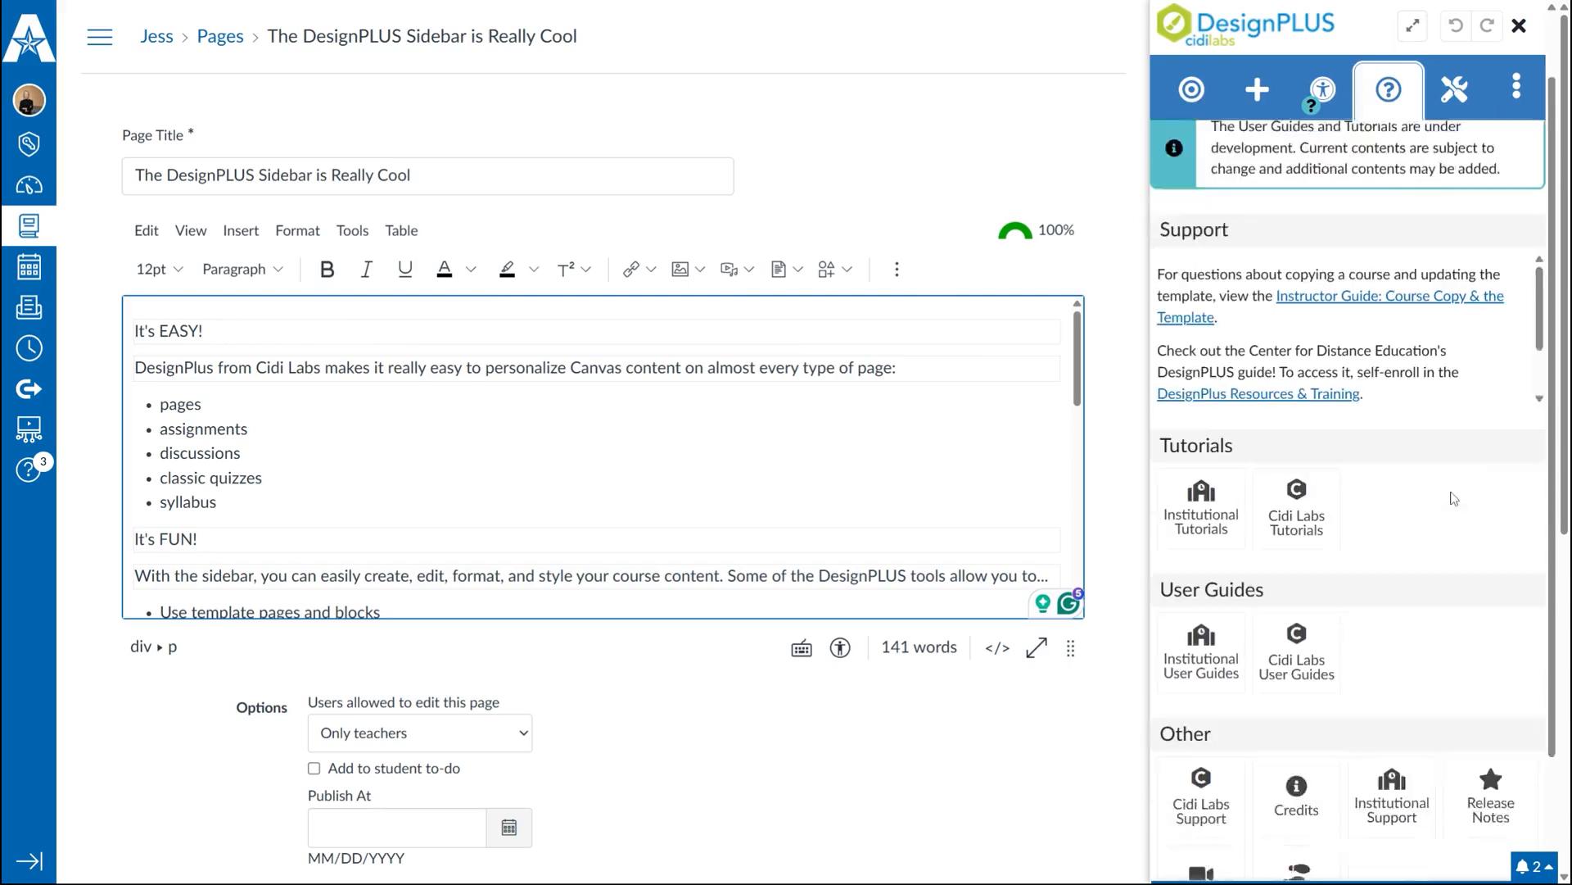
pyautogui.scroll(-2, 1454, 498)
pyautogui.scroll(2, 1362, 303)
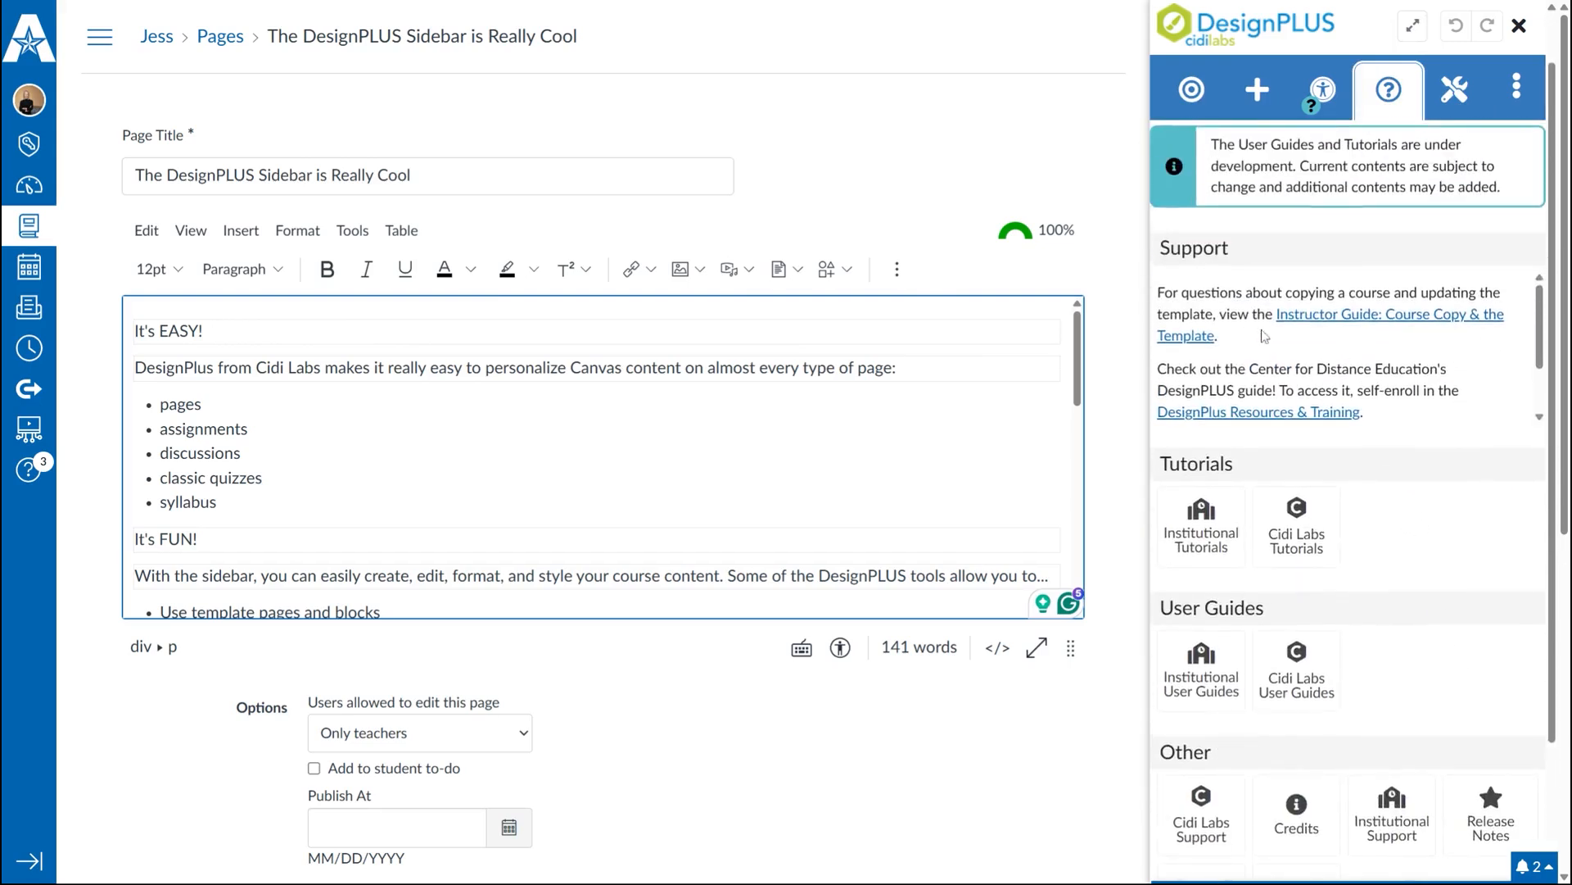
pyautogui.scroll(-2, 1474, 505)
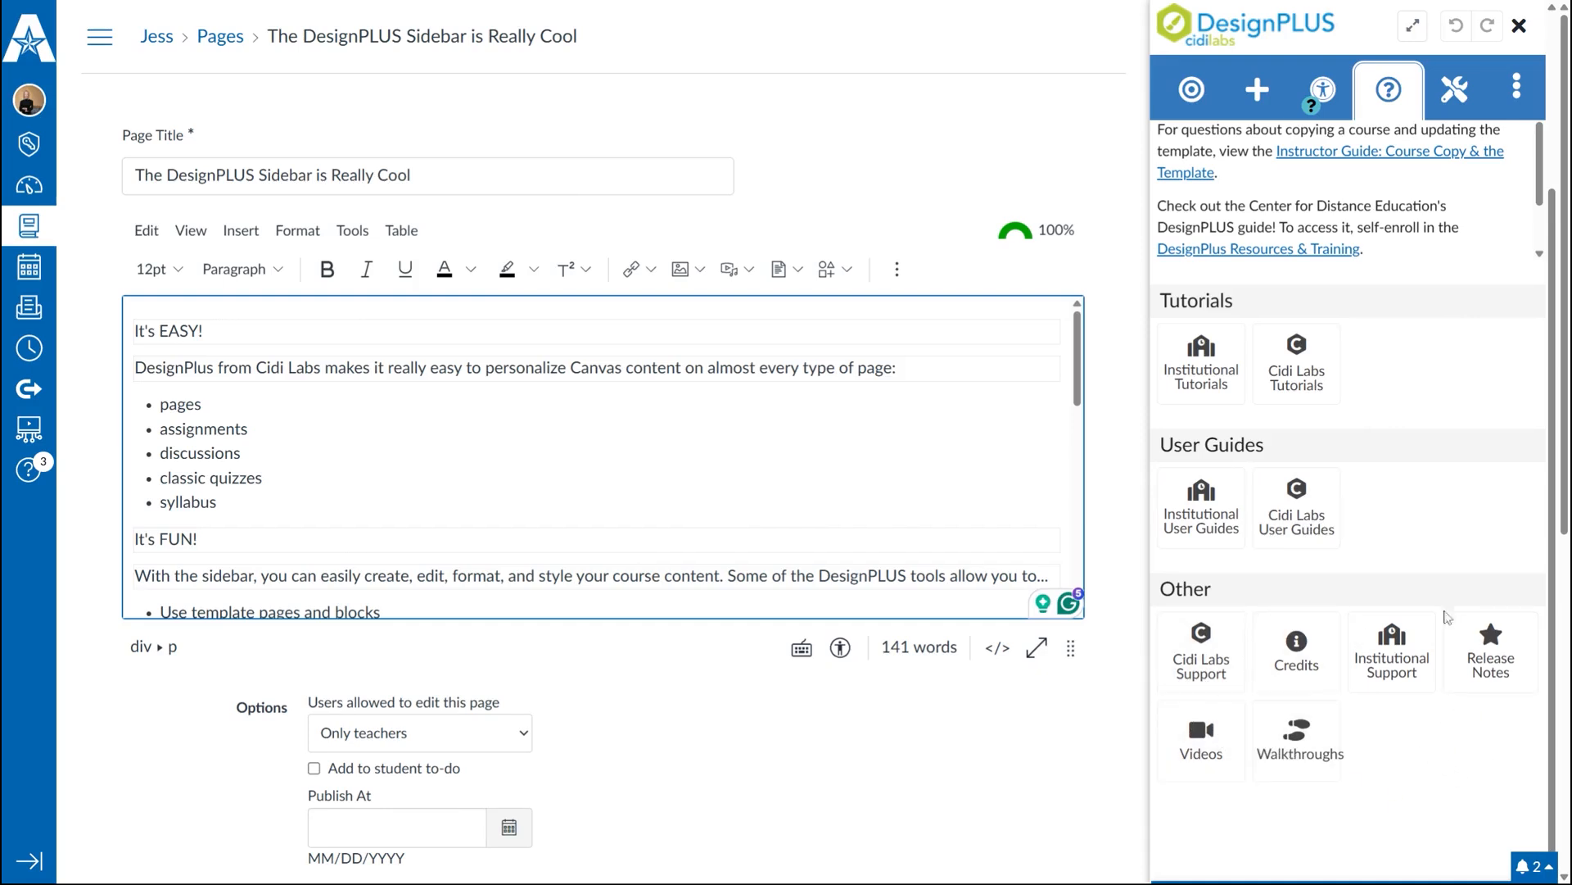
pyautogui.scroll(-1, 1437, 801)
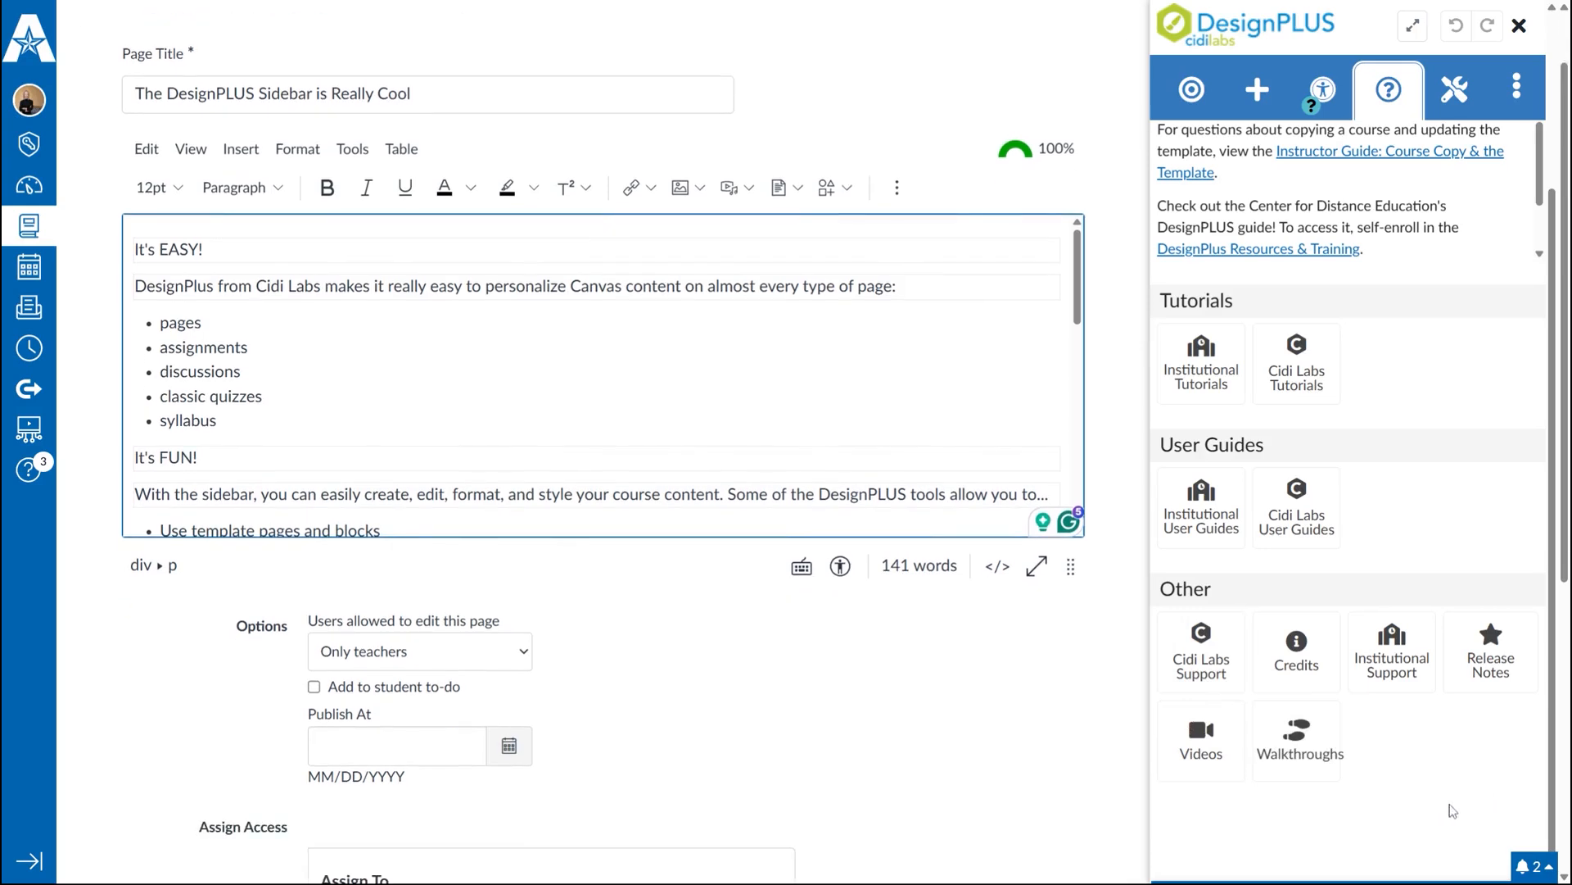
pyautogui.scroll(1, 1062, 737)
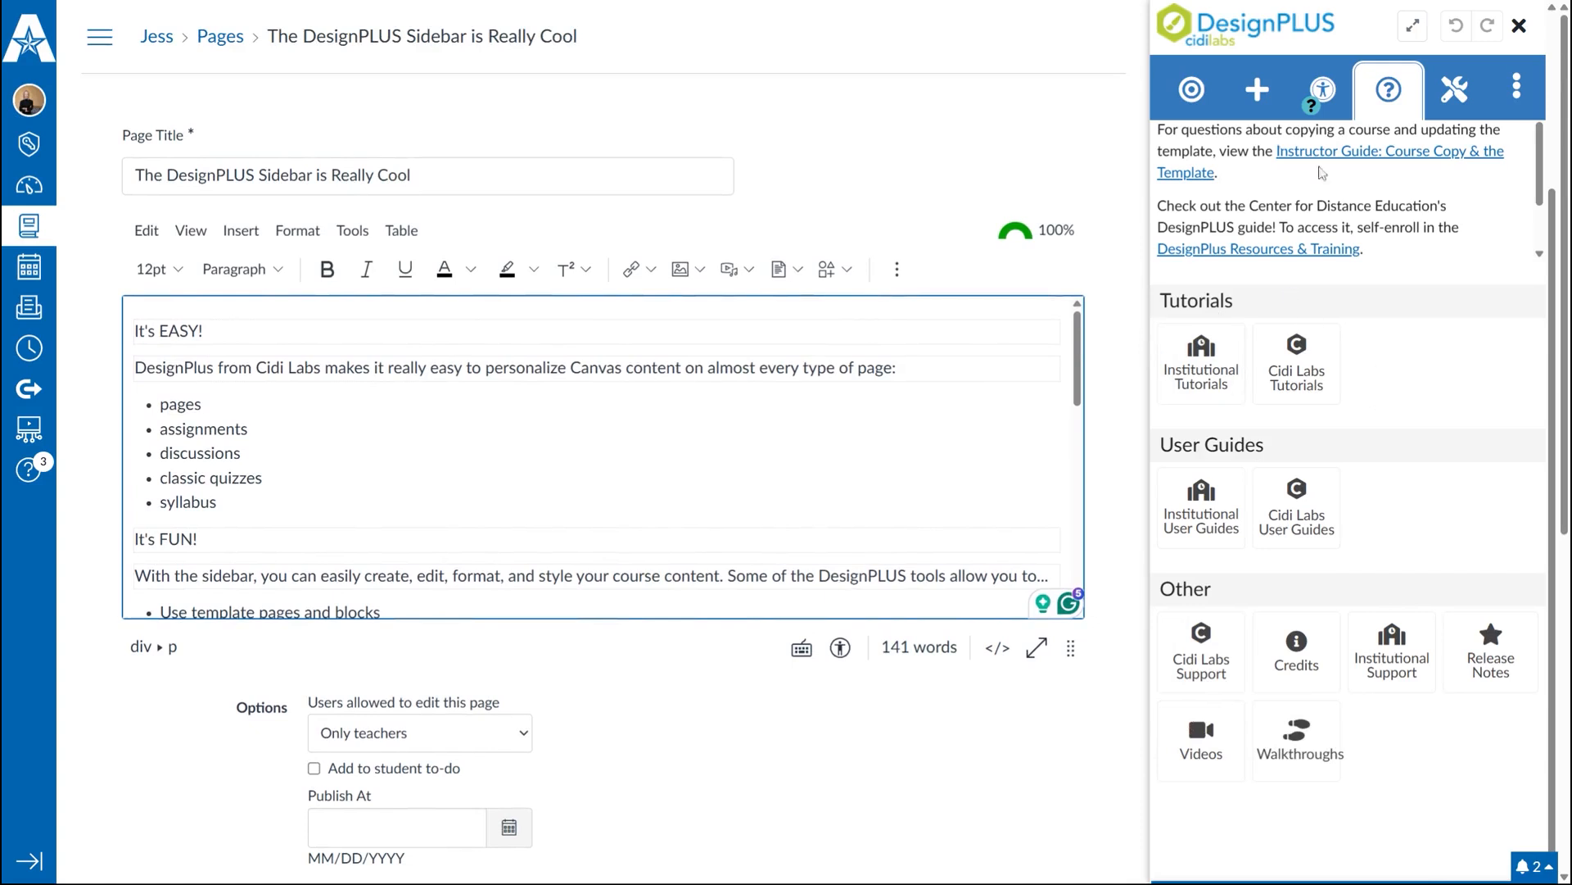
# - View the editing tools for the current text element and the Add New Elements collection
pyautogui.click(1181, 92)
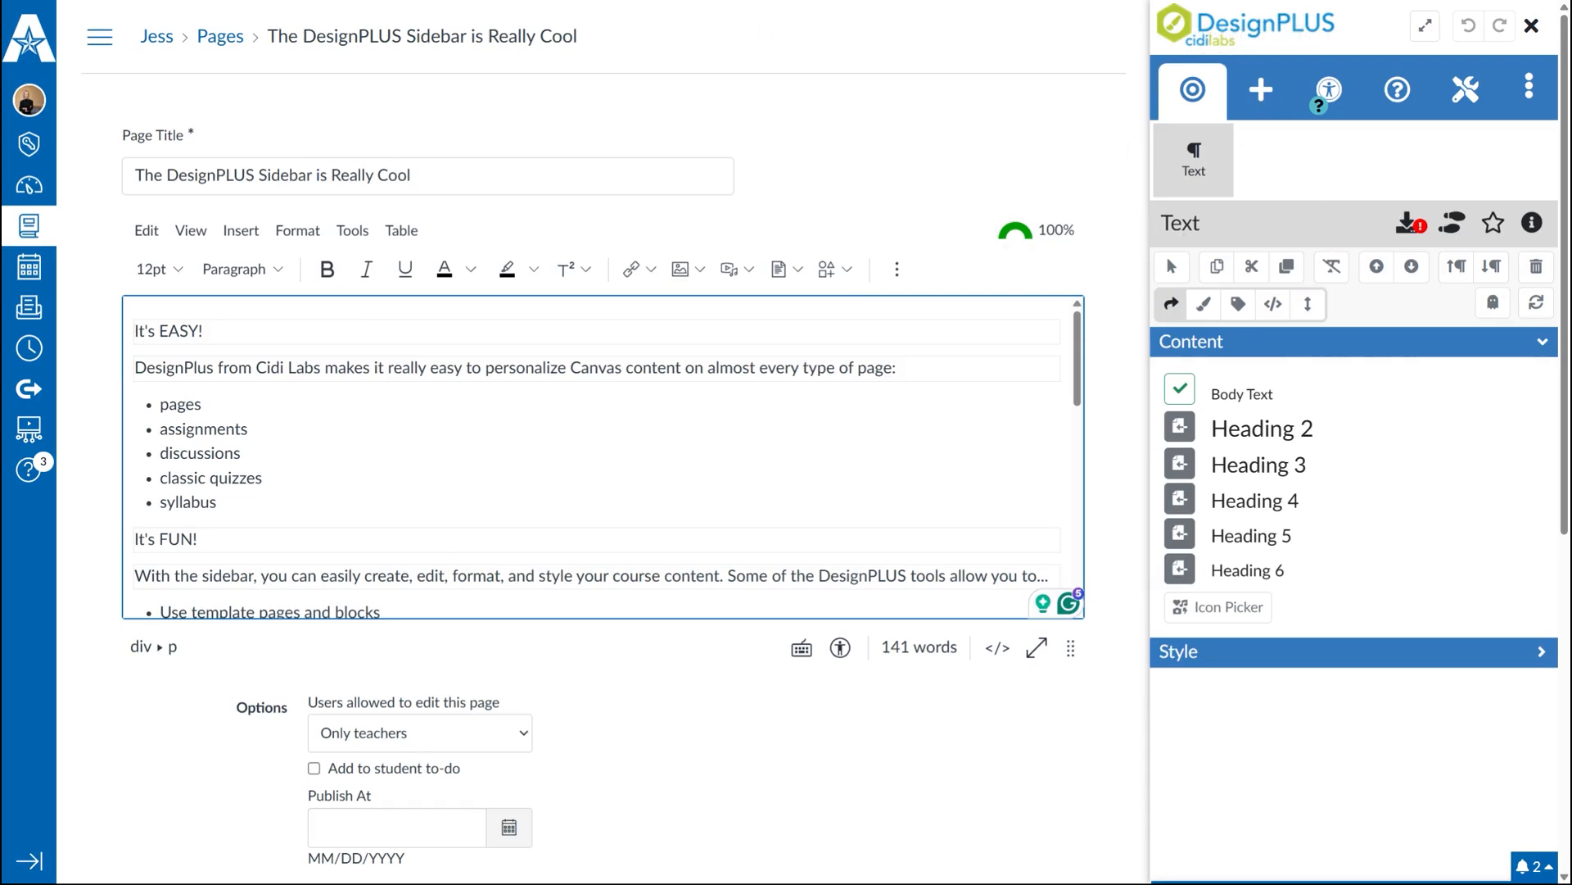
pyautogui.click(1265, 95)
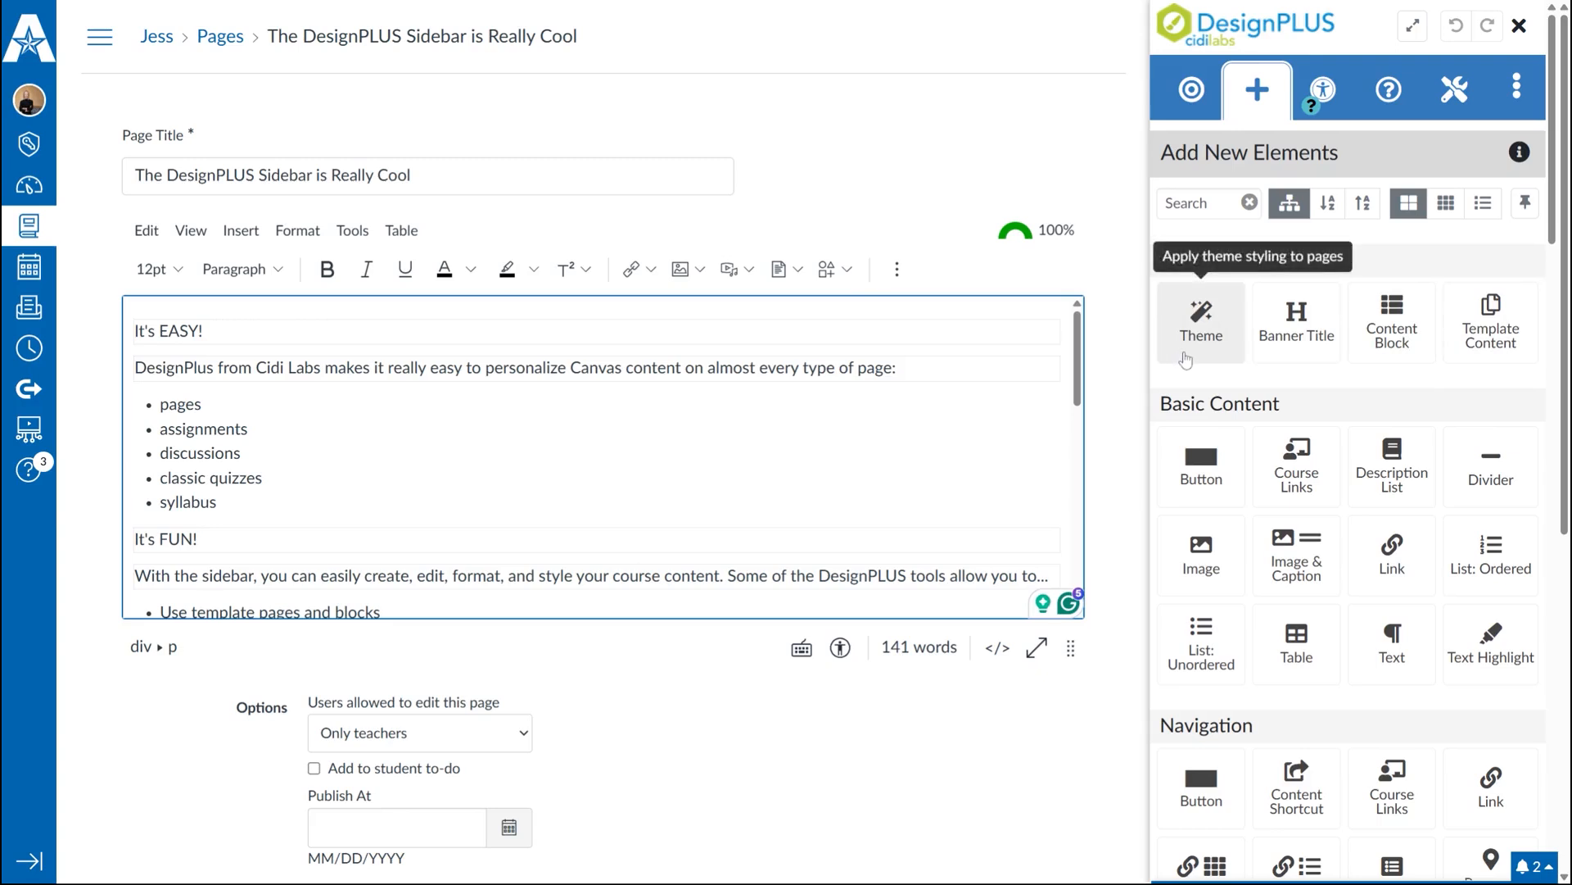
# - Add a Theme to the page and apply the Flat Sections 2 style from the Legacy Themes
pyautogui.click(1204, 328)
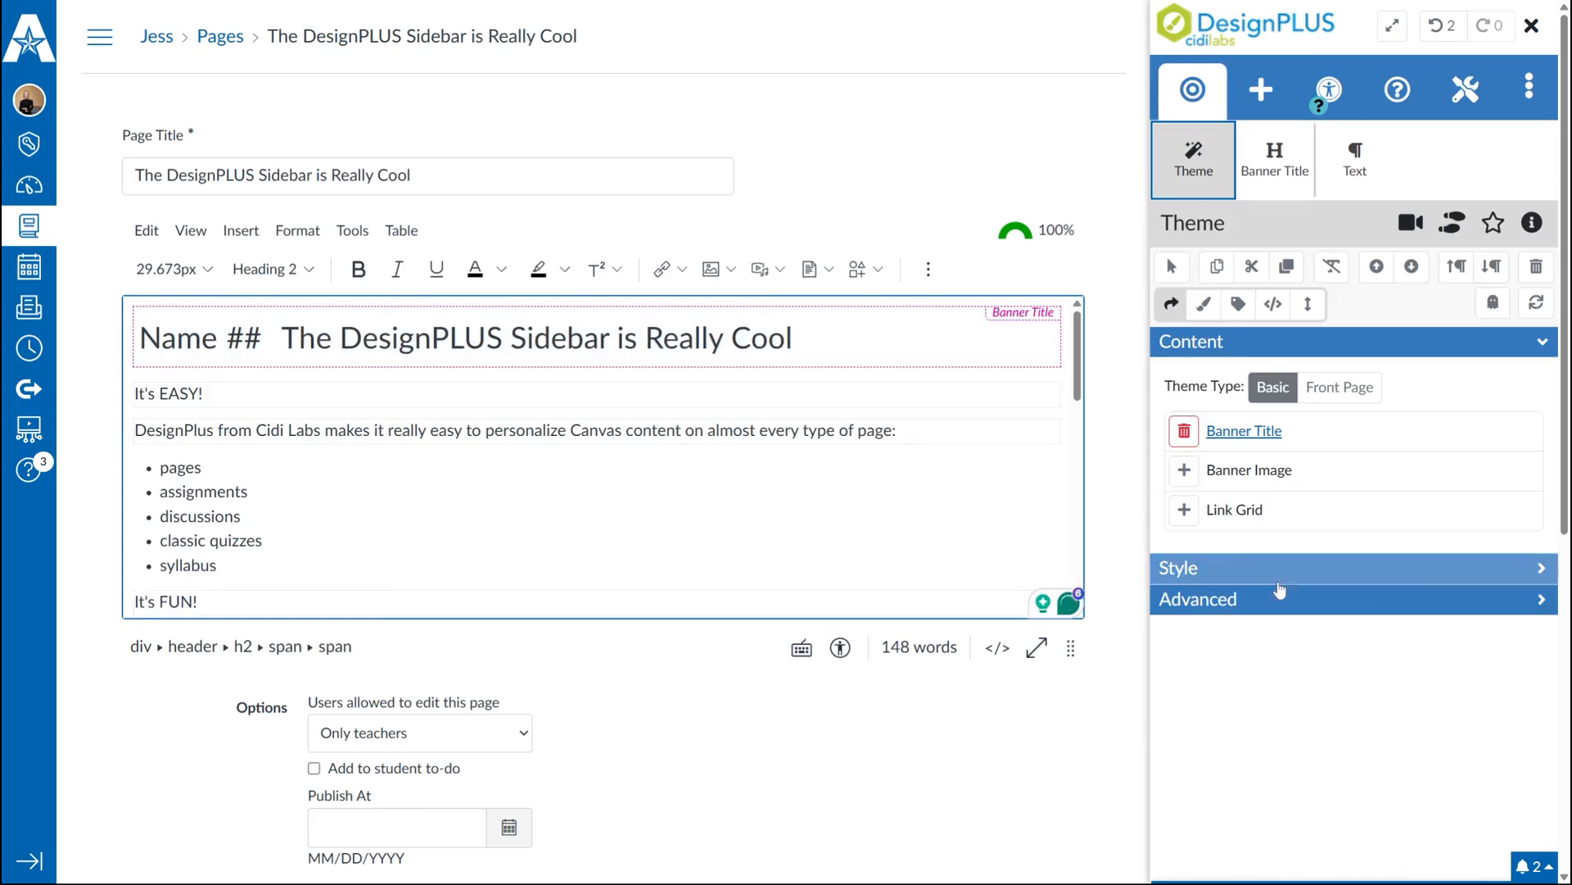
pyautogui.click(1252, 571)
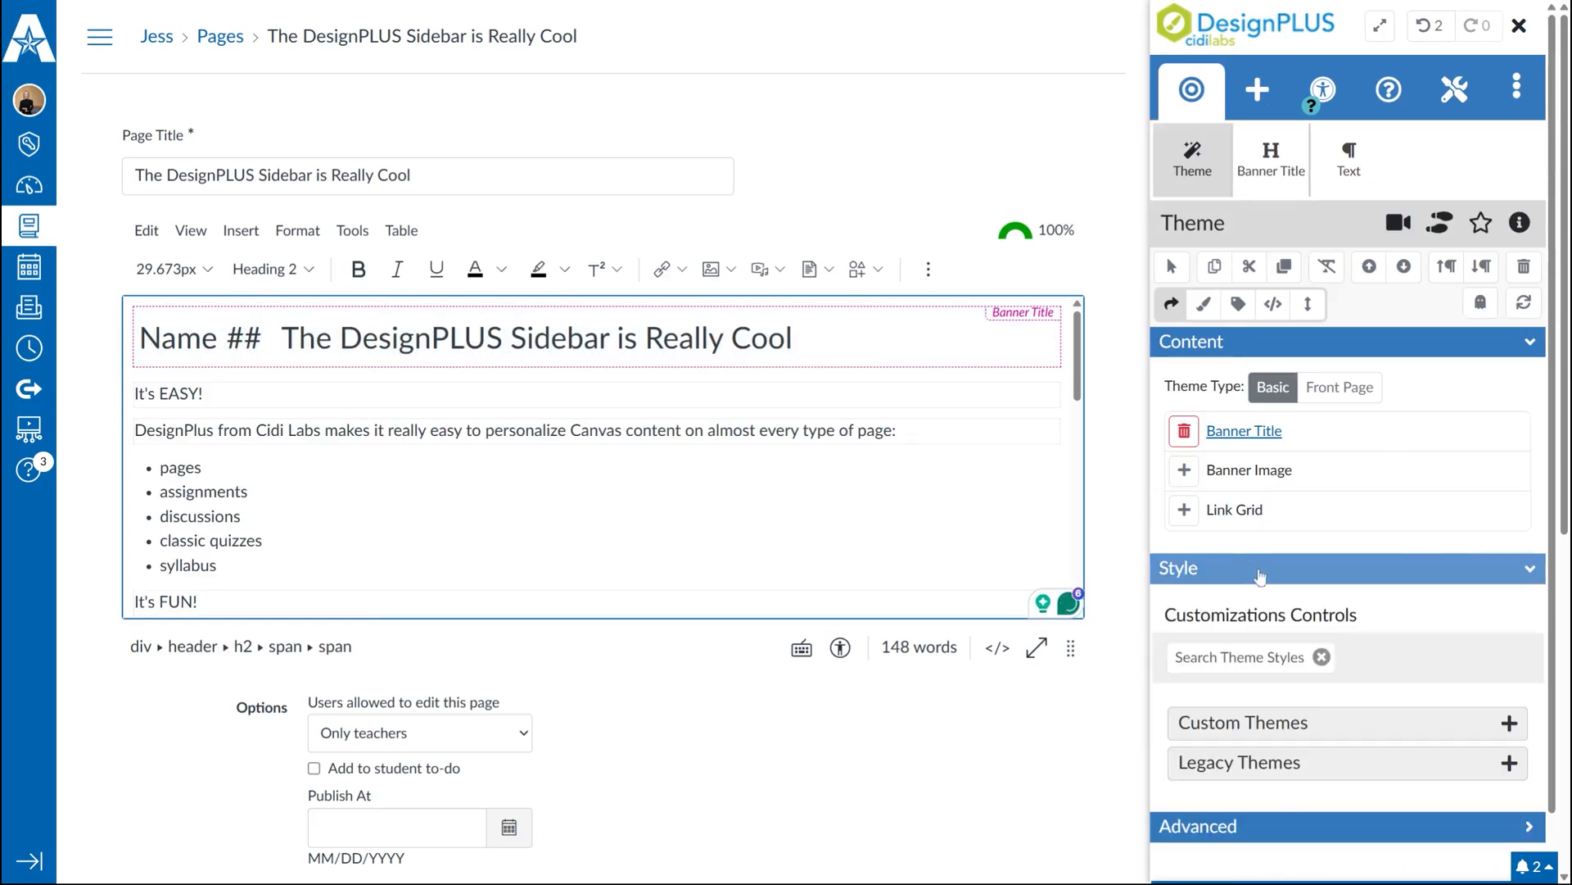
pyautogui.click(1251, 726)
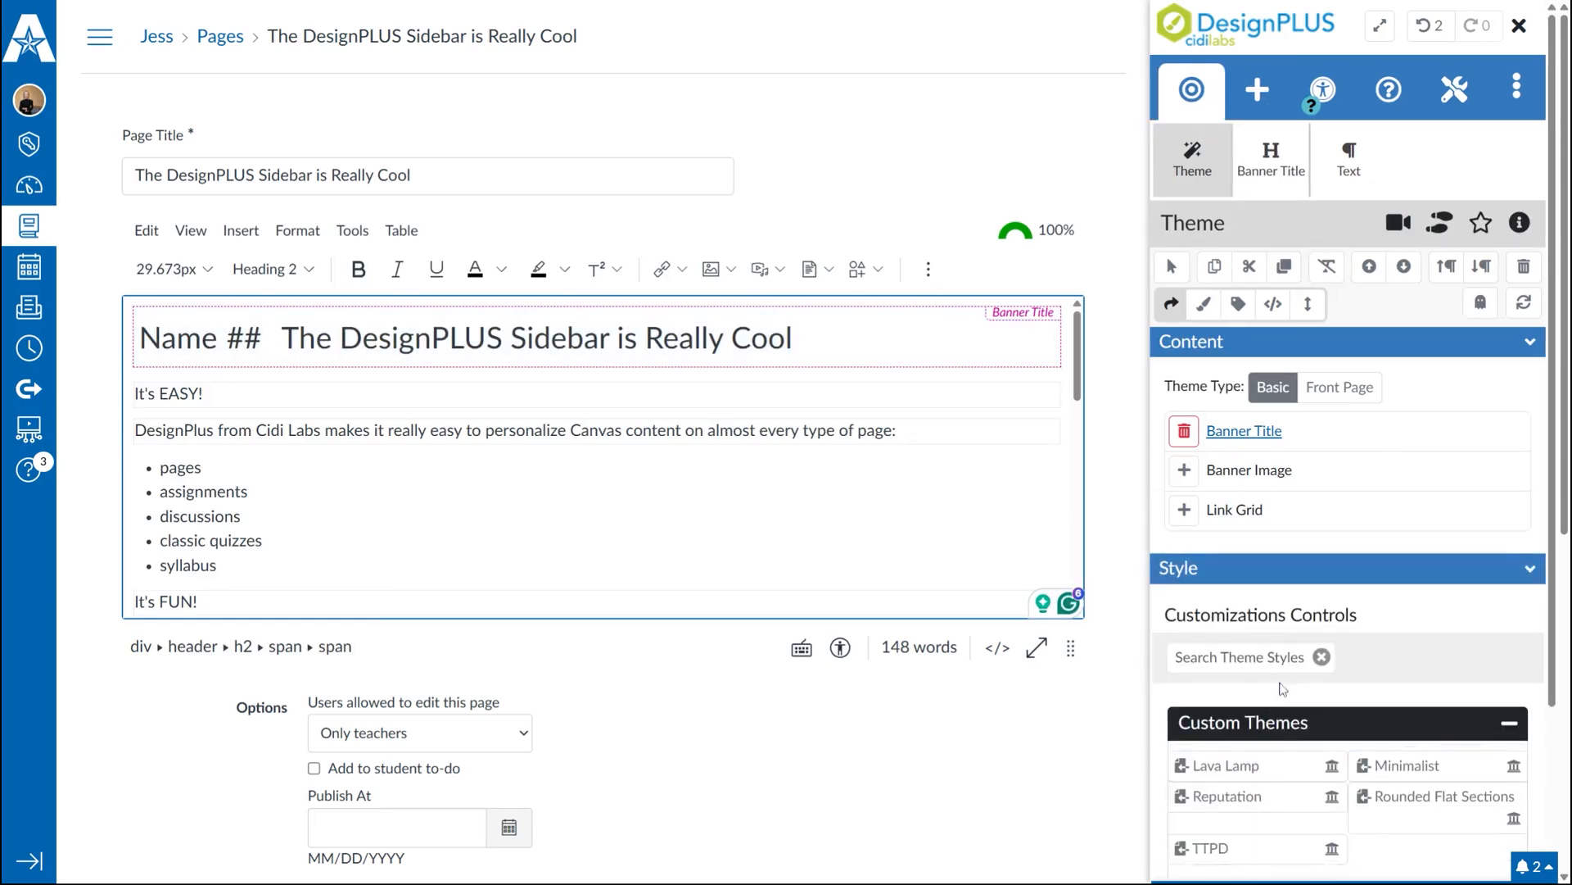
pyautogui.scroll(-2, 1283, 689)
pyautogui.click(1331, 755)
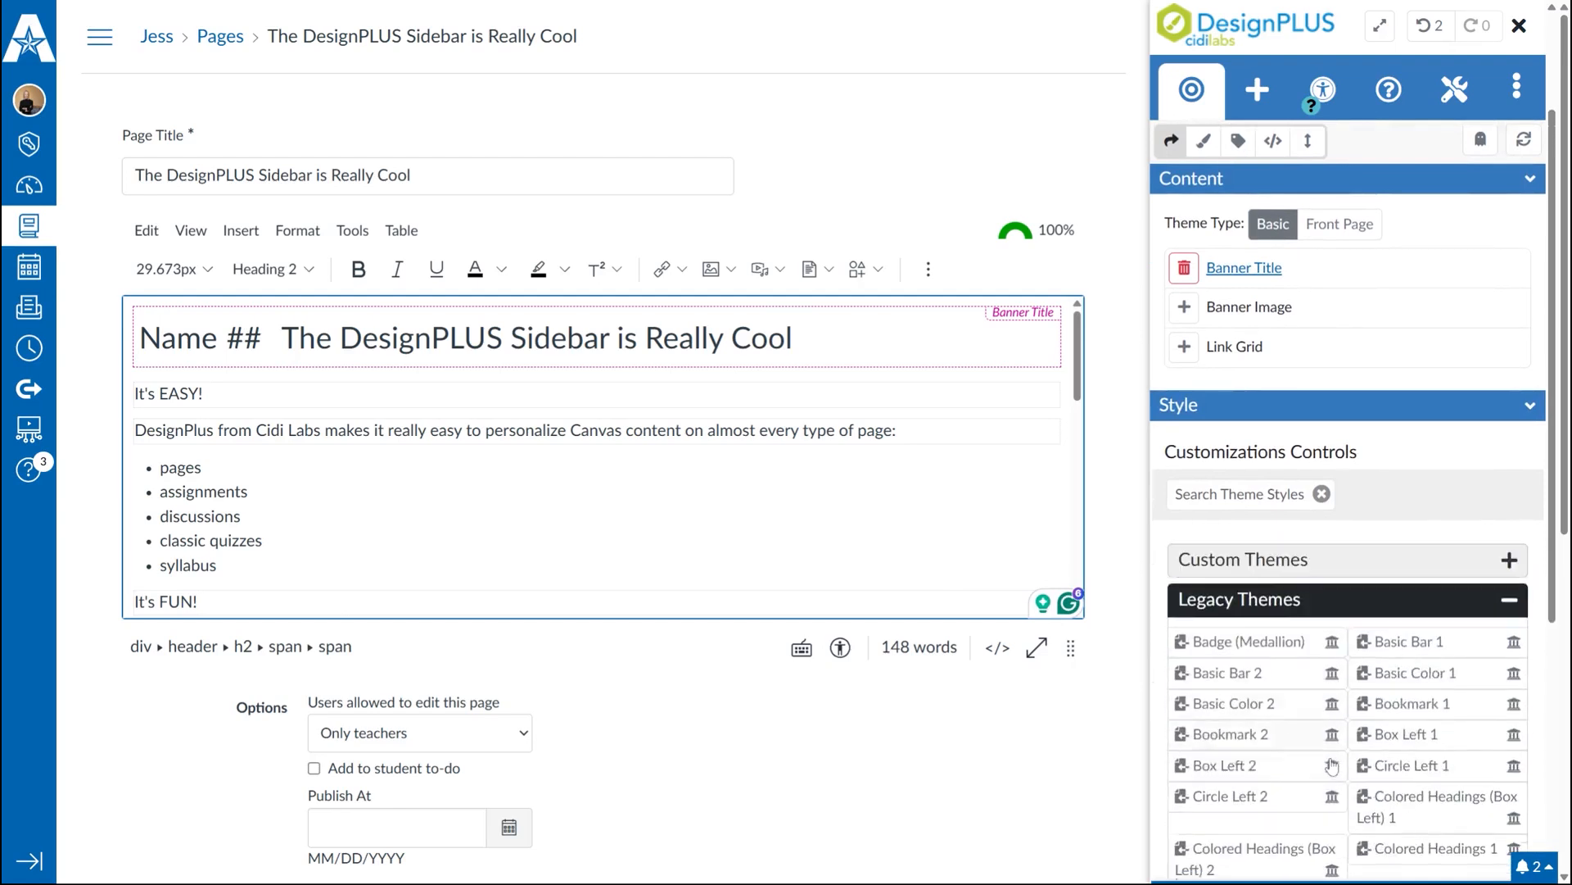
pyautogui.scroll(-2, 1392, 533)
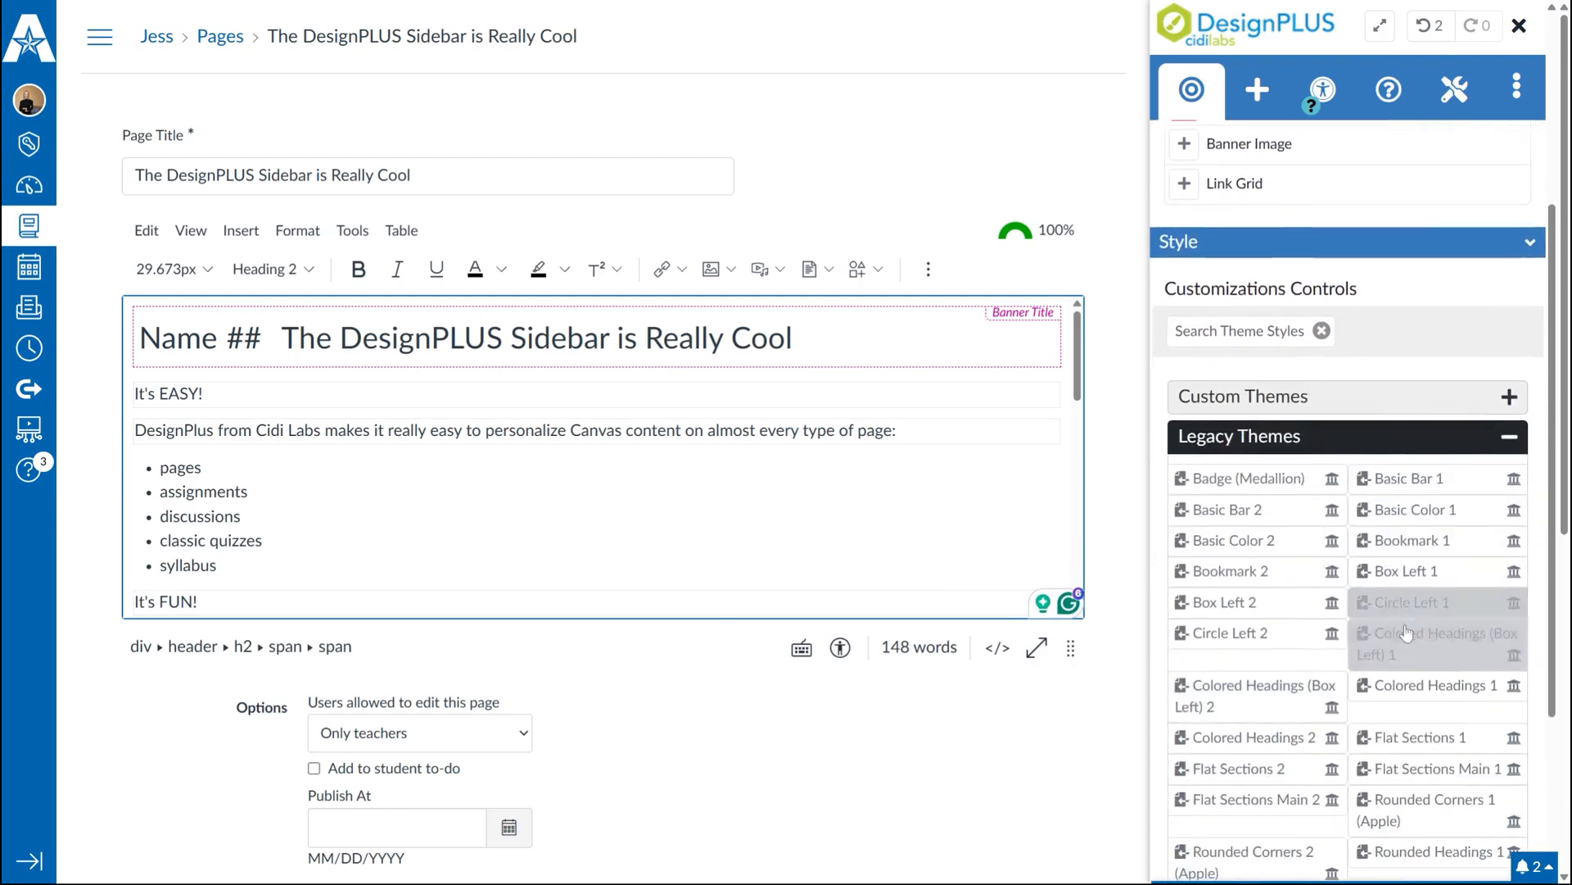
pyautogui.scroll(-1, 1407, 631)
pyautogui.click(1283, 692)
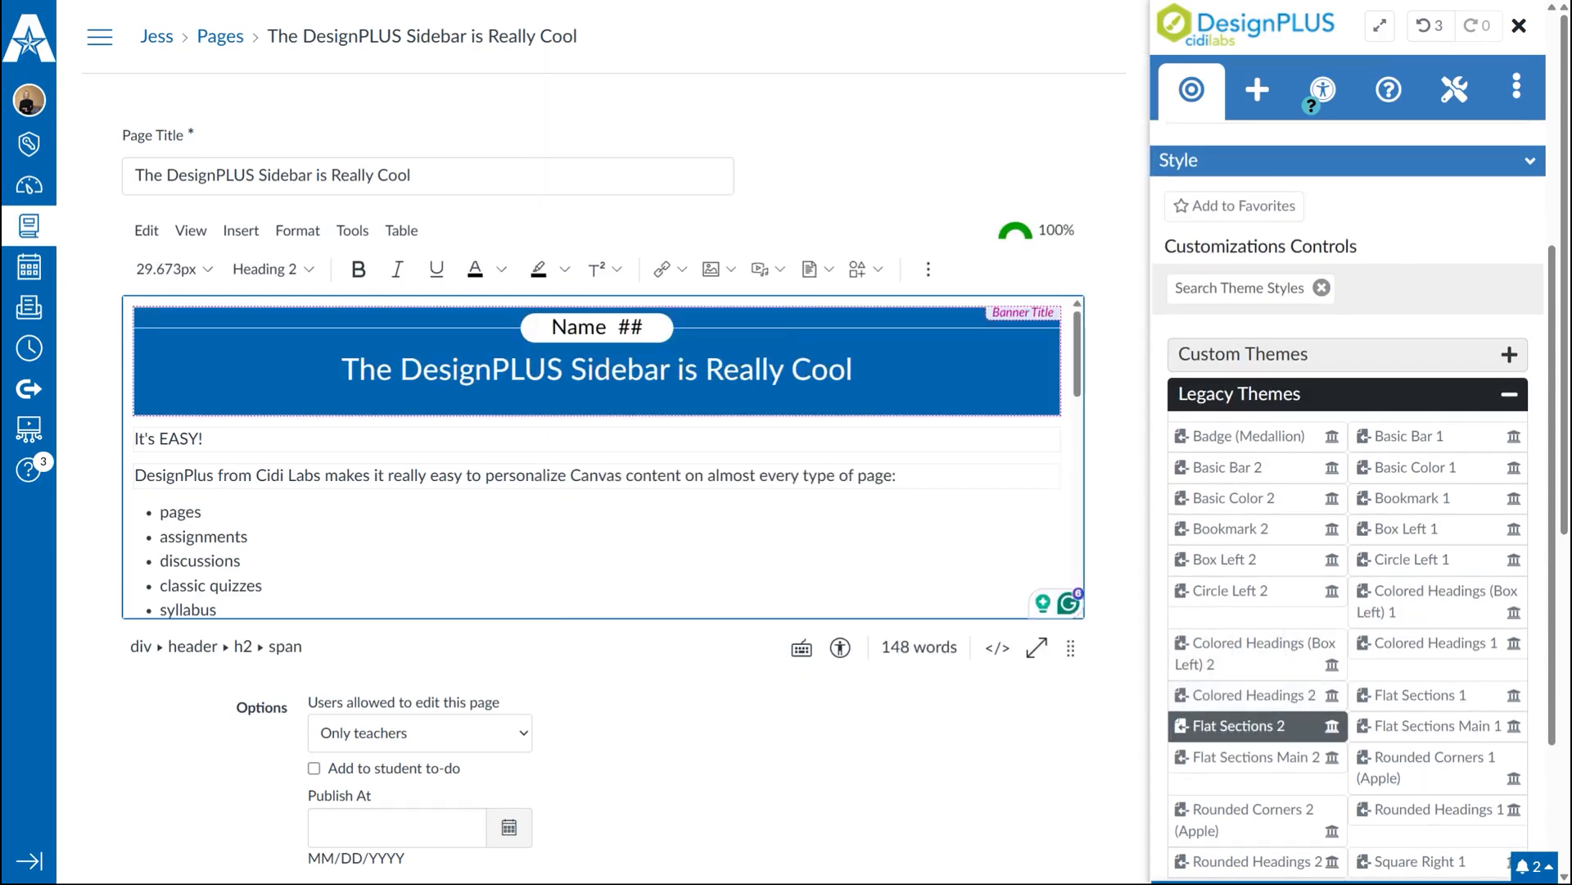
# - Format the "It's EASY!" line as Heading 3
pyautogui.click(202, 513)
pyautogui.click(204, 439)
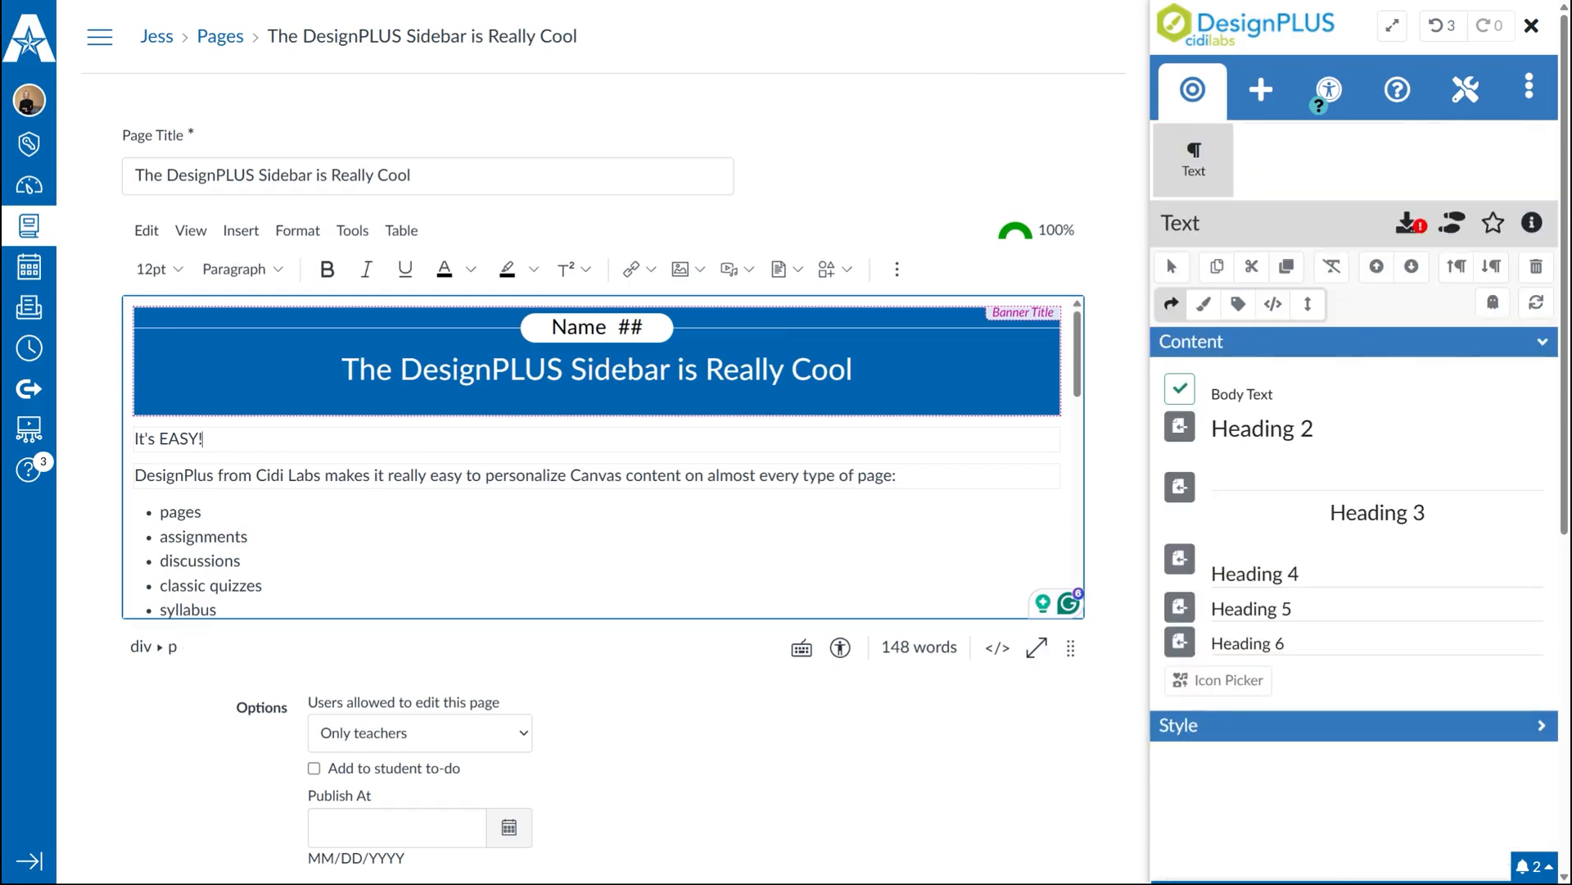
pyautogui.click(242, 269)
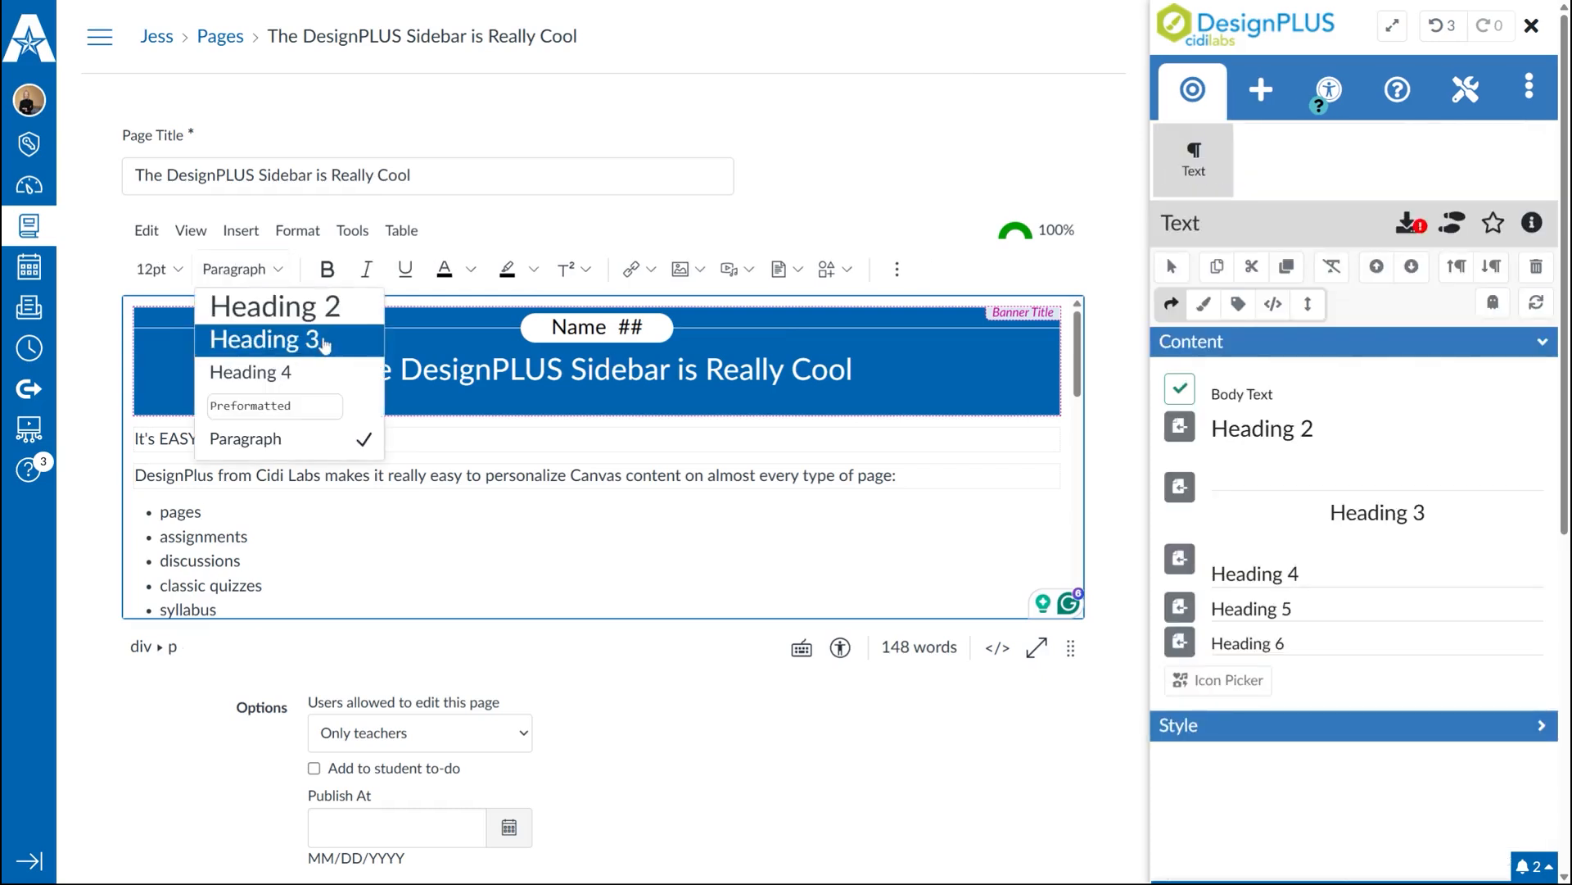
pyautogui.click(319, 338)
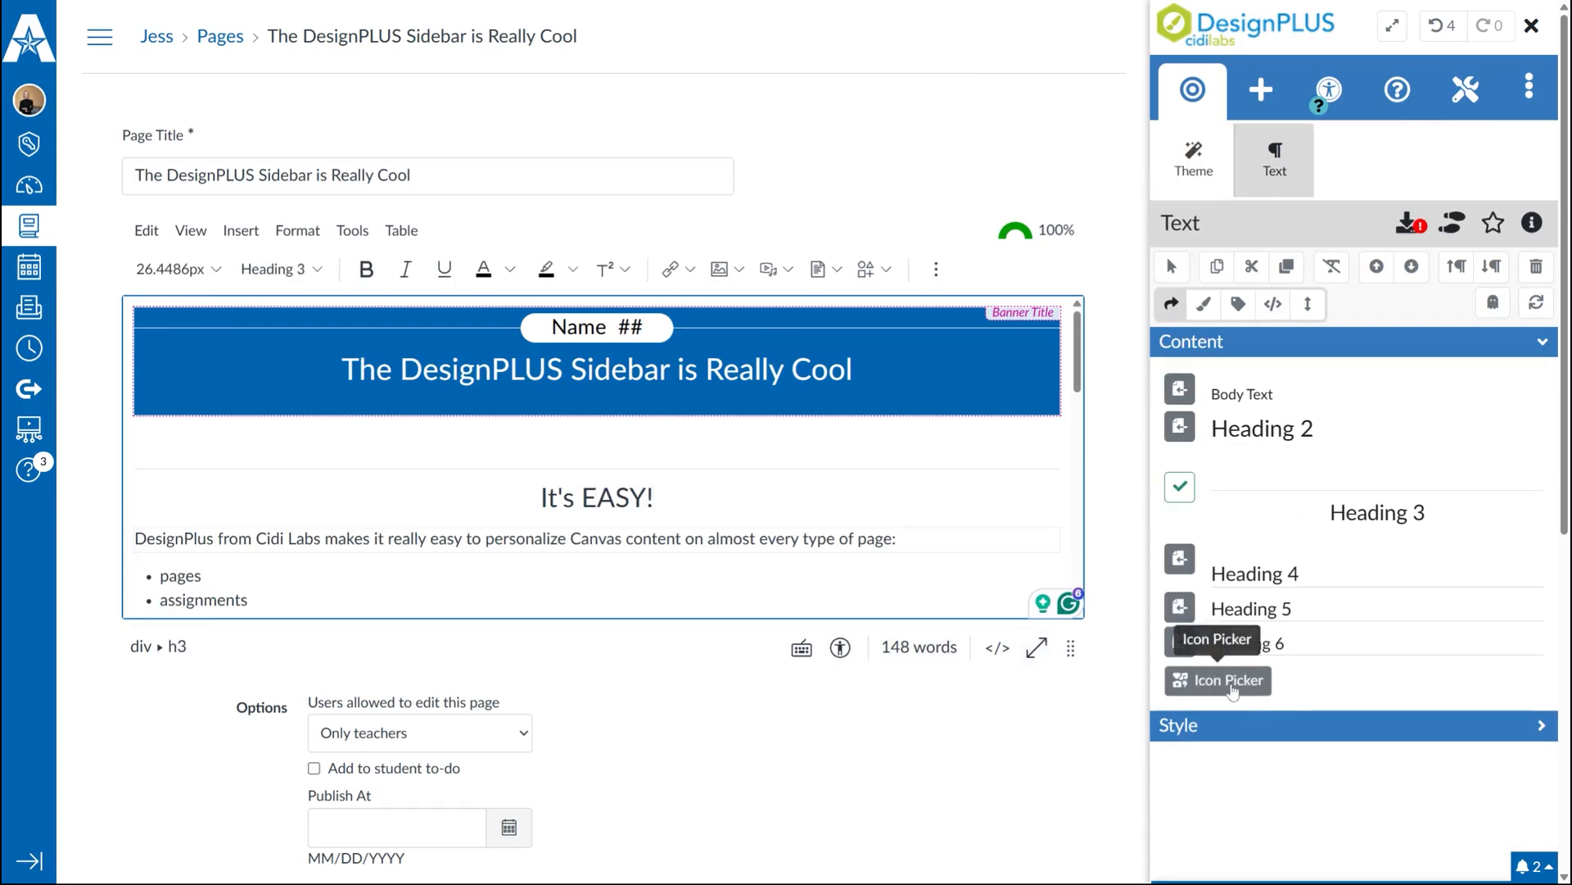
# - Search the Icon Picker for "cidi" and add the first matching icon to the "It's EASY!" heading
pyautogui.click(1233, 681)
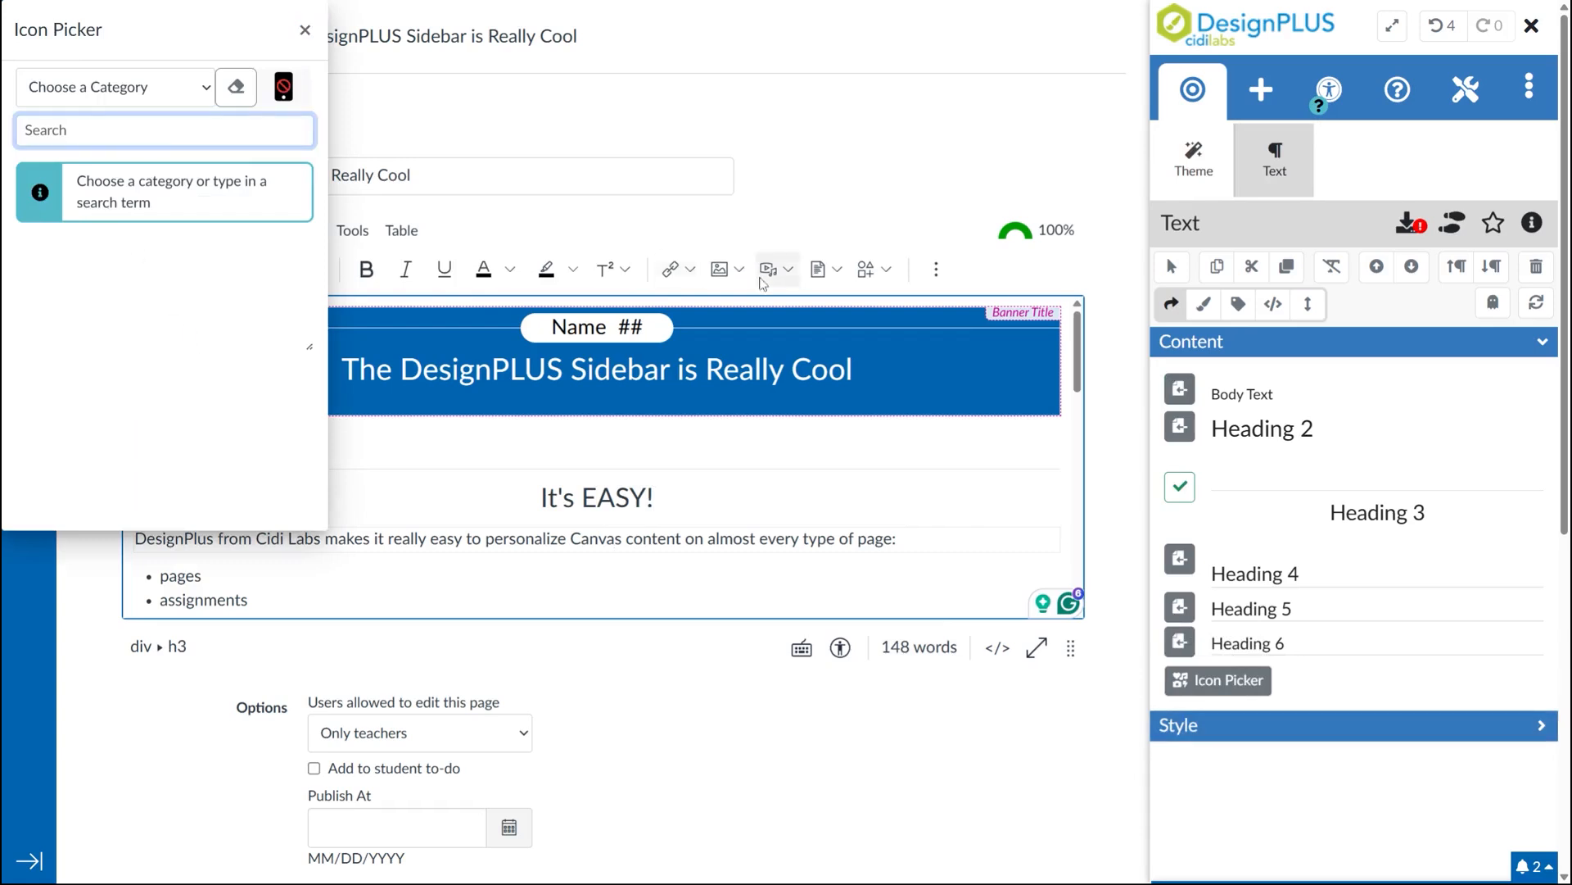
pyautogui.write('cidi')
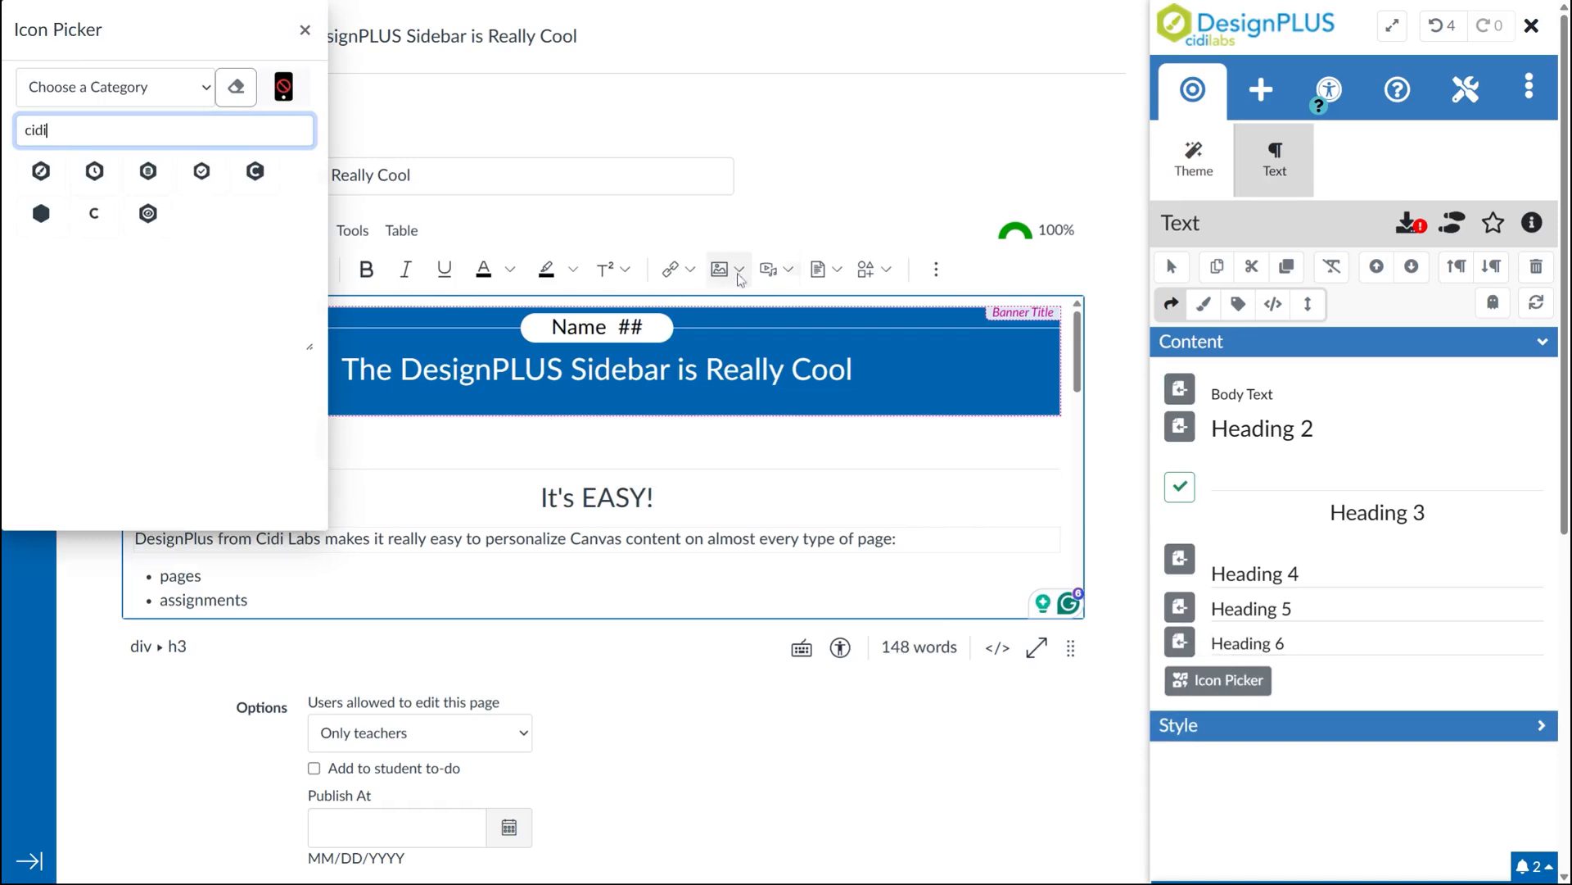
pyautogui.click(41, 171)
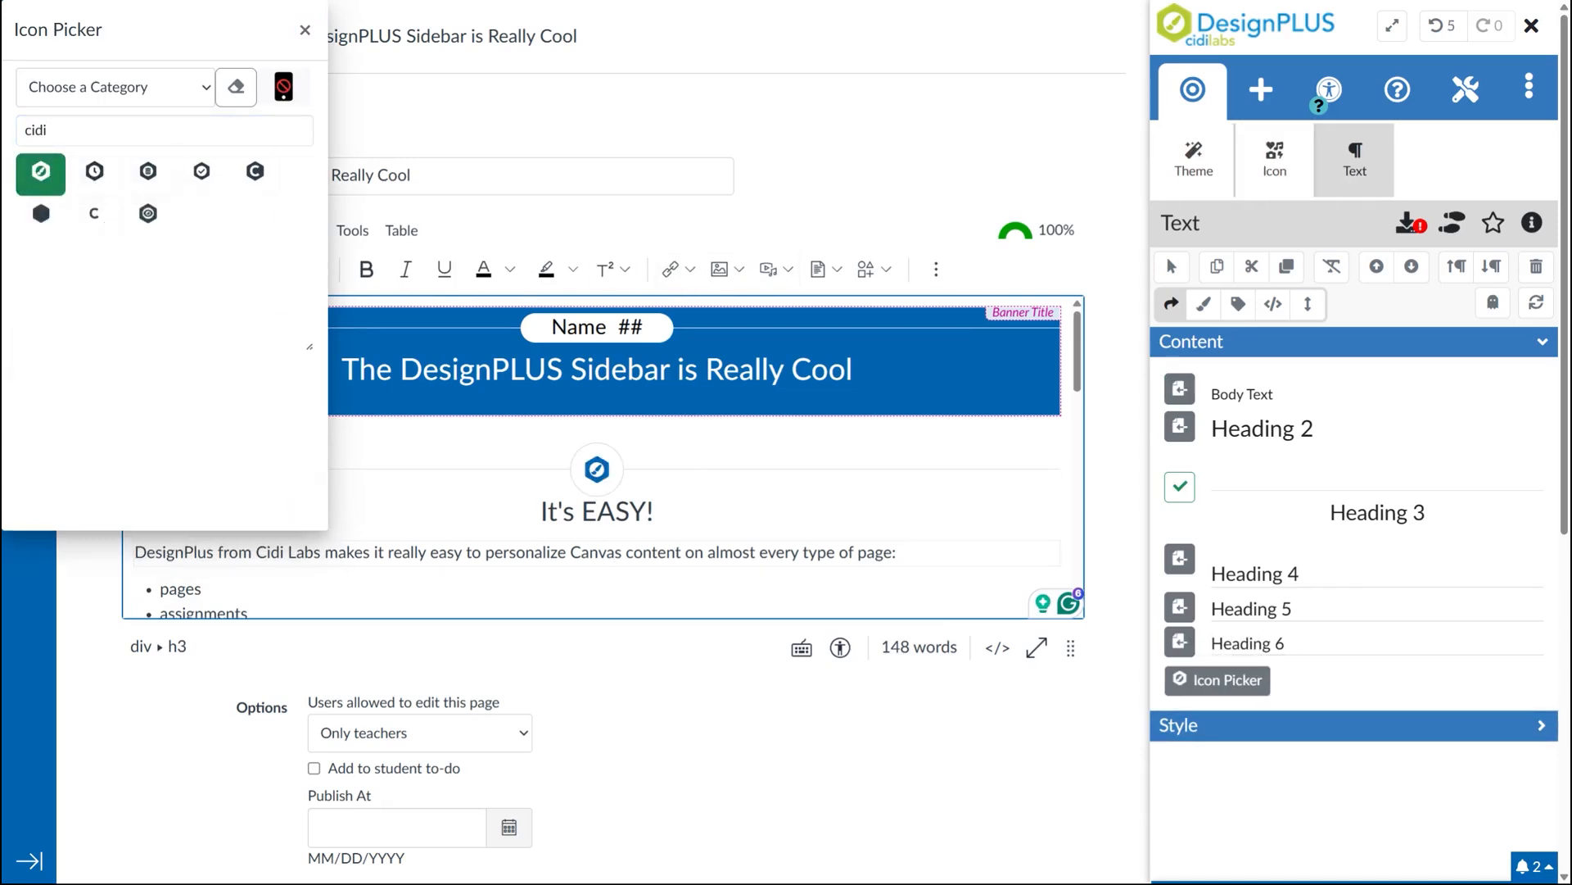
pyautogui.click(305, 31)
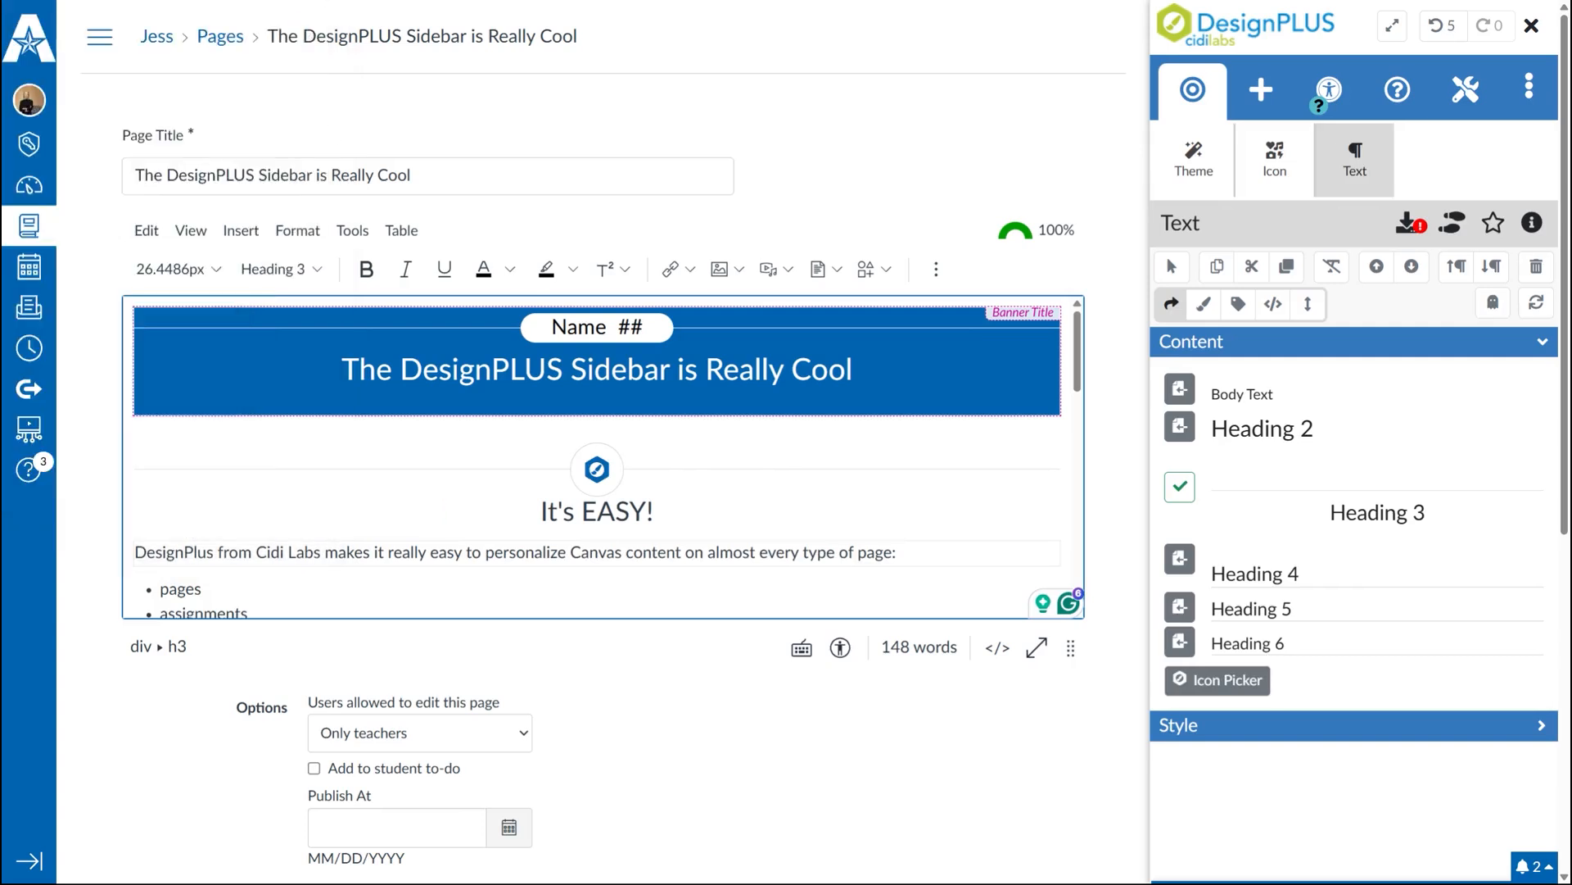
# - Enlarge the content editor's height and insert an empty paragraph between the "It's EASY!" heading and the DesignPlus introduction
pyautogui.moveTo(1070, 647); pyautogui.dragTo(1070, 853)
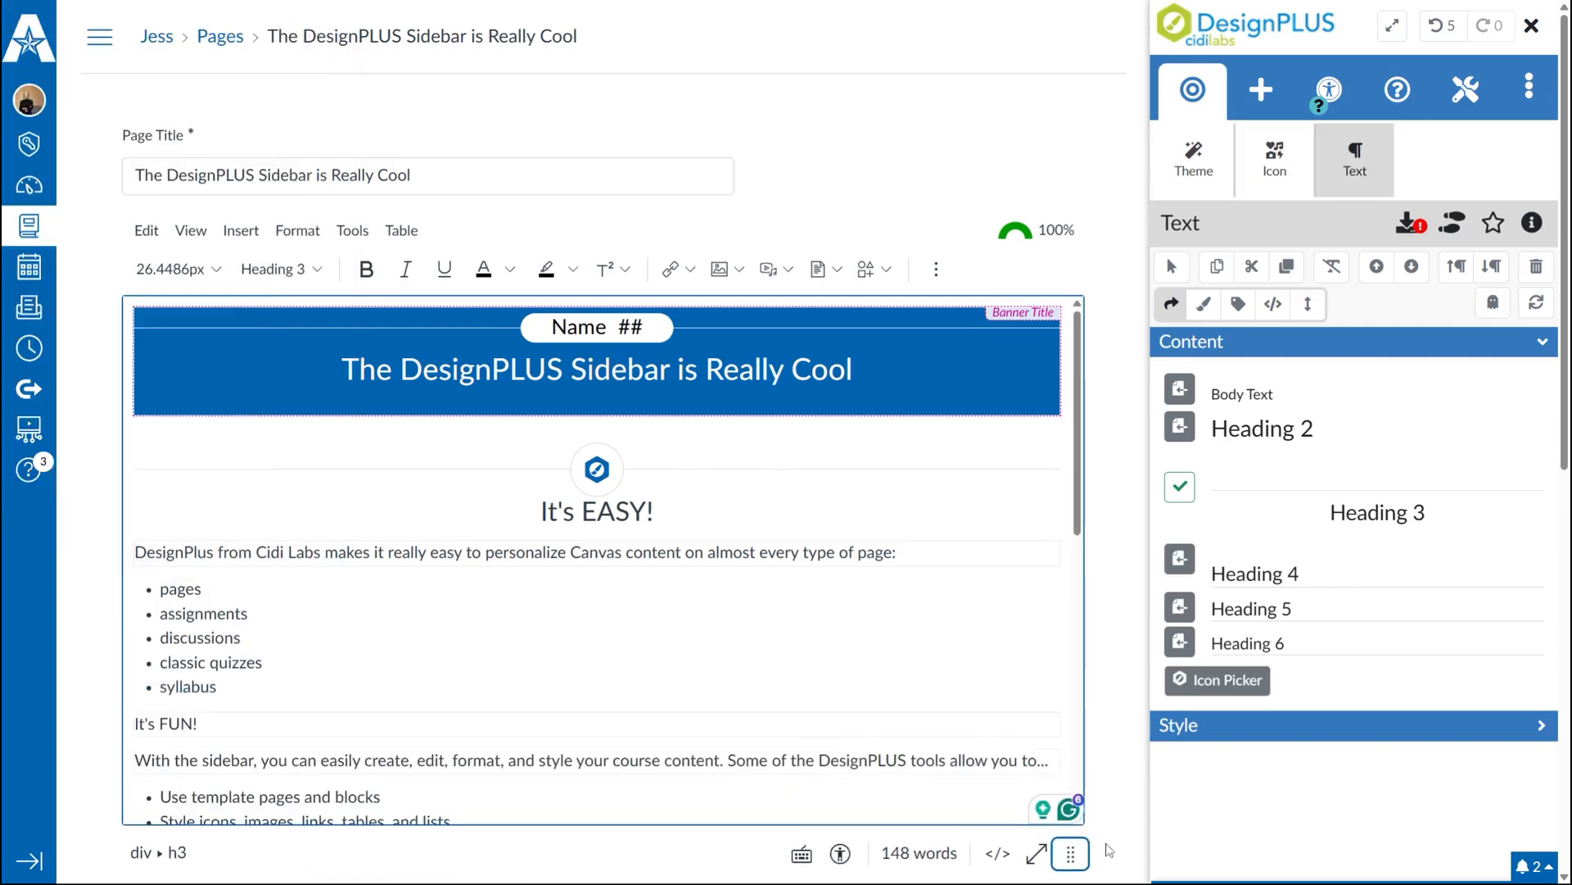
pyautogui.scroll(-10, 607, 560)
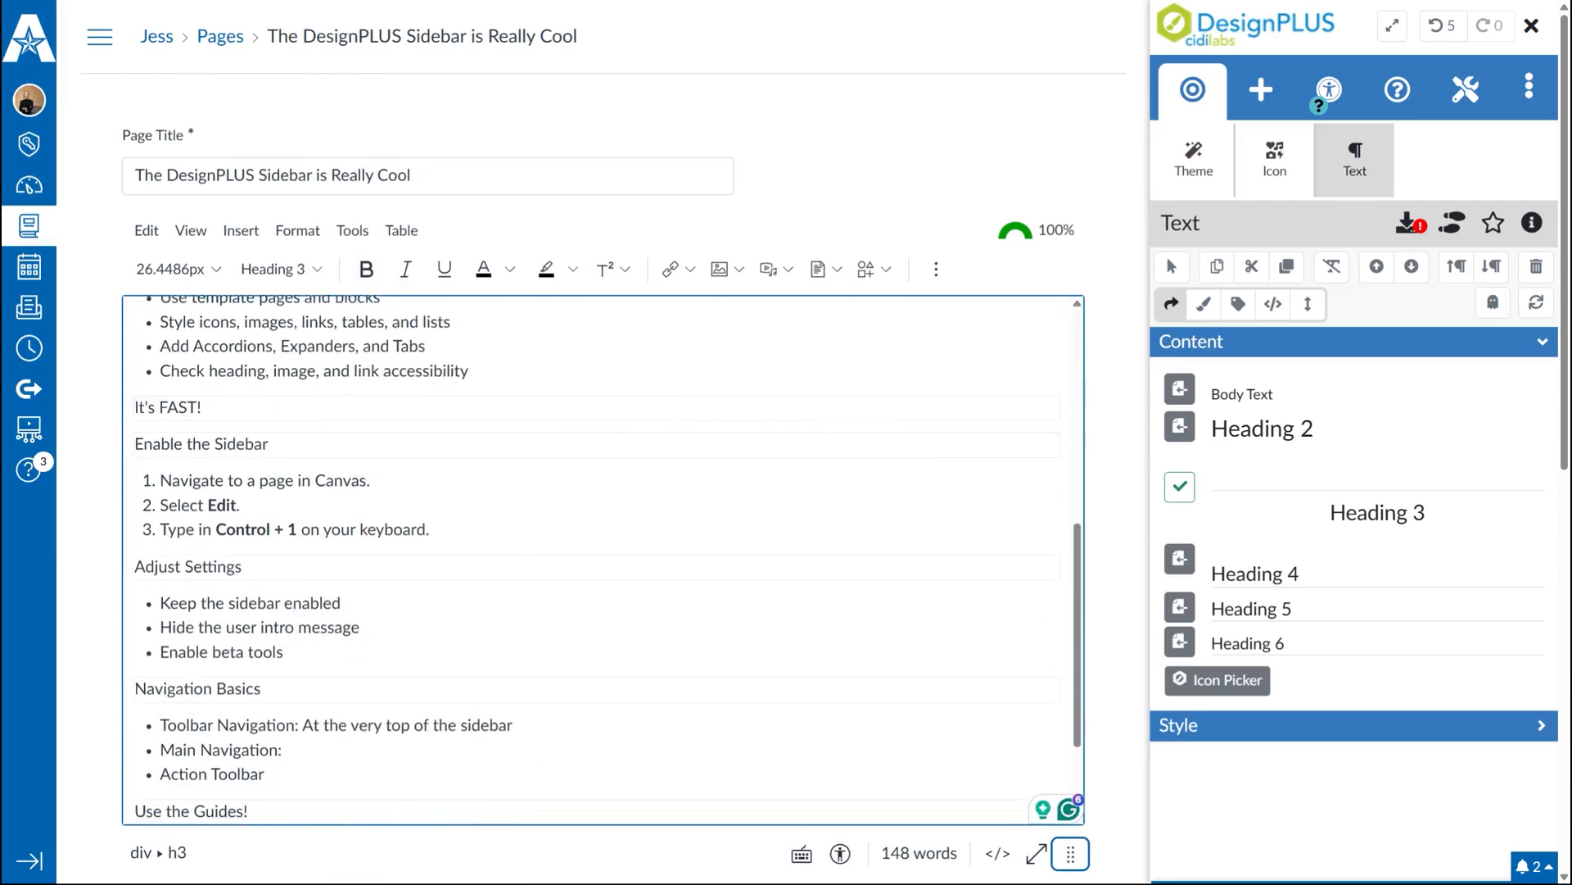
pyautogui.scroll(3, 603, 560)
pyautogui.click(204, 506)
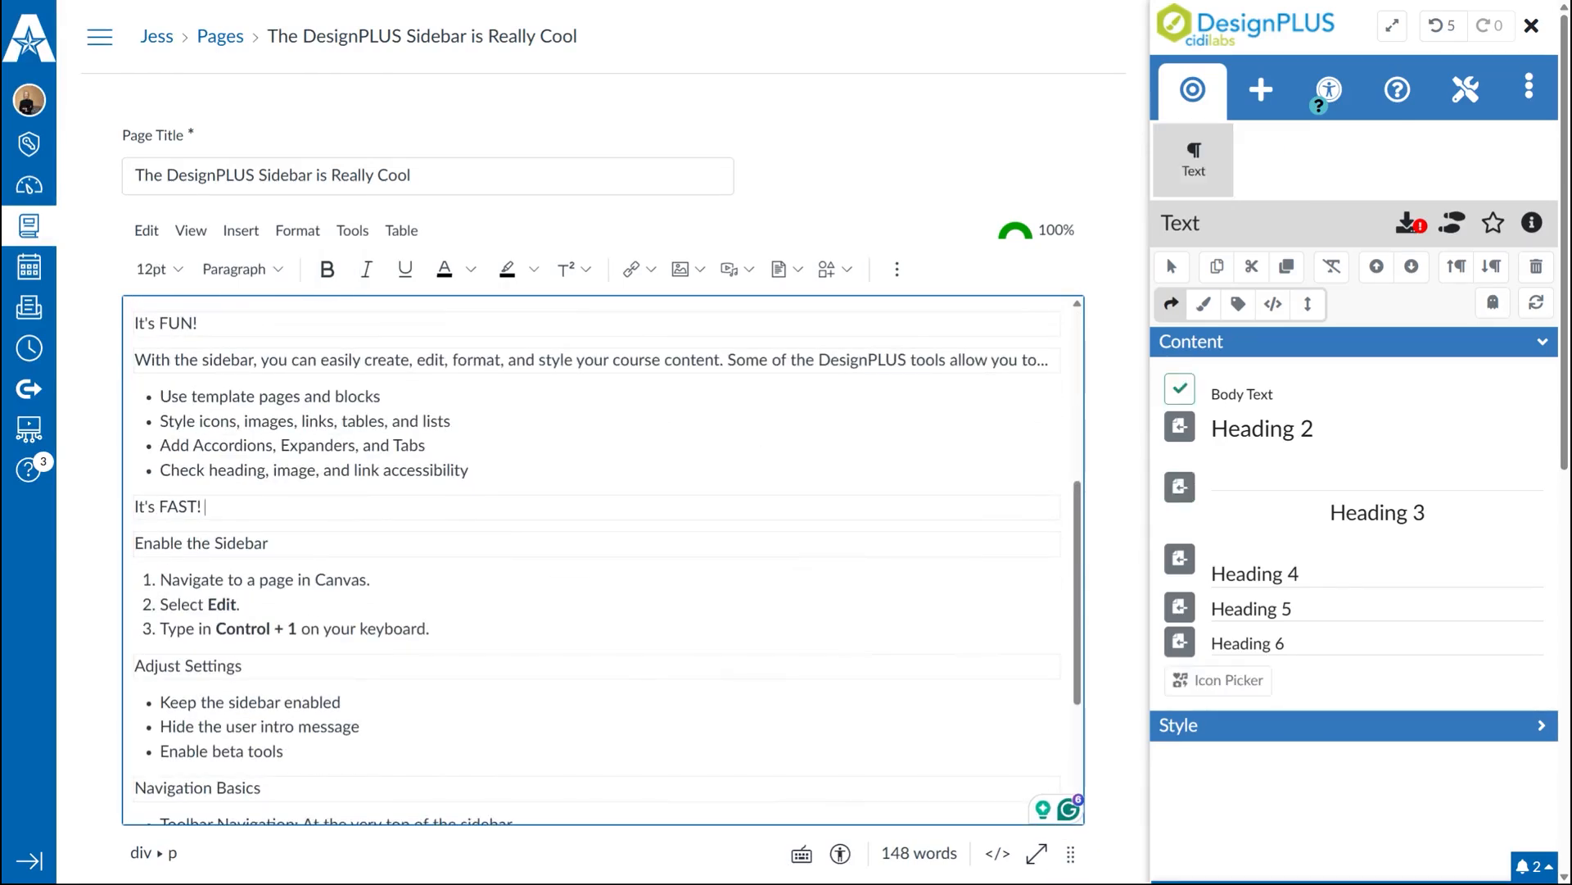
pyautogui.scroll(3, 203, 506)
pyautogui.scroll(2, 203, 506)
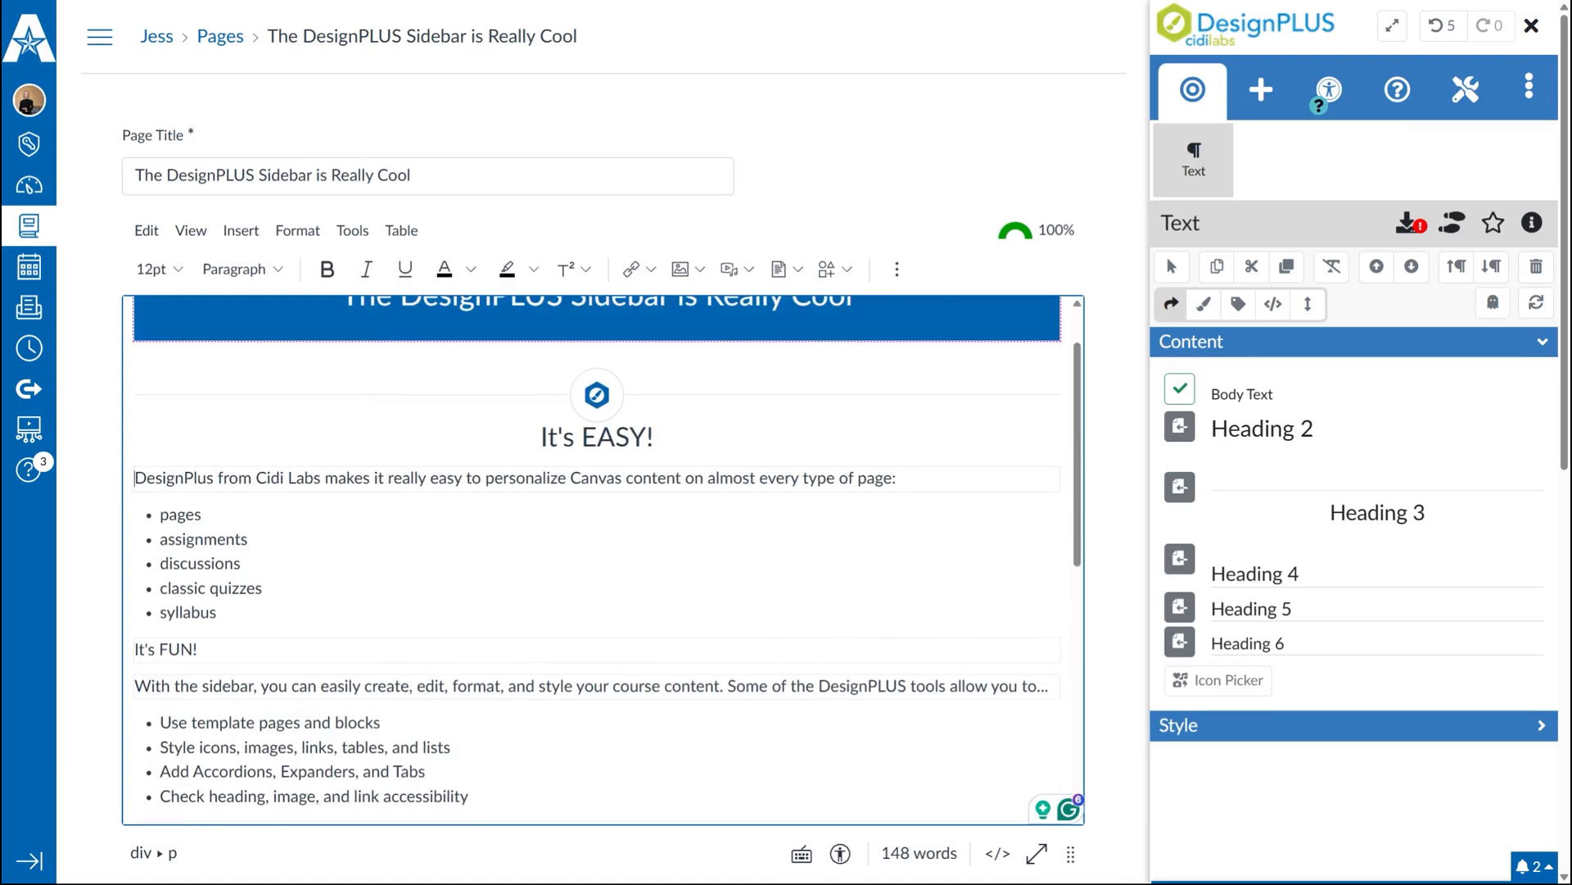
pyautogui.press('Return')
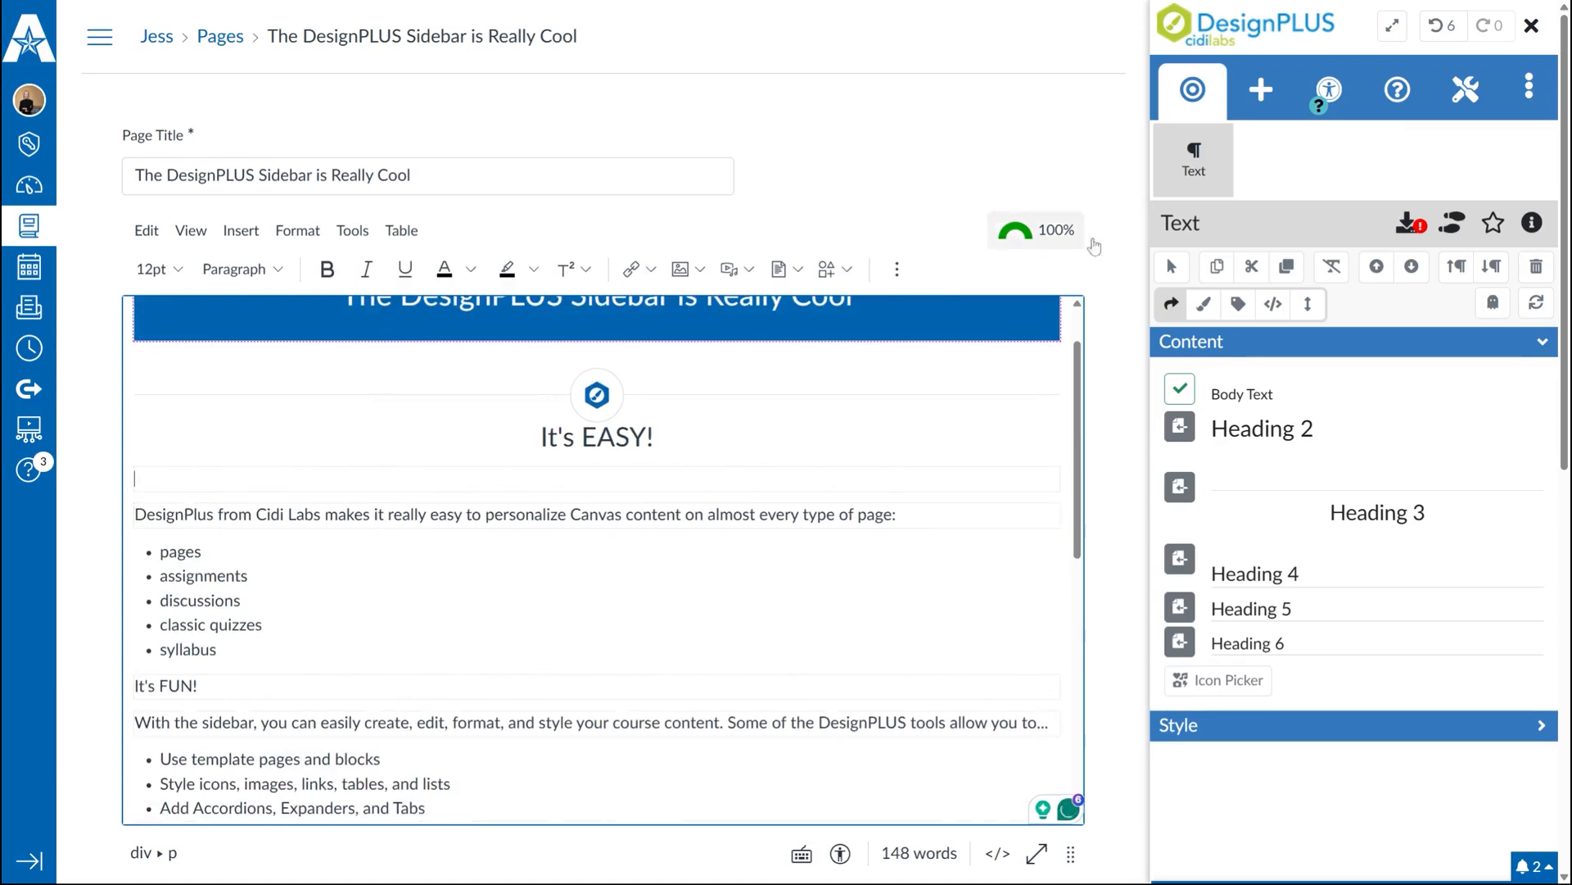
# - Insert a Template Content element below the "It's EASY!" heading
pyautogui.click(1259, 90)
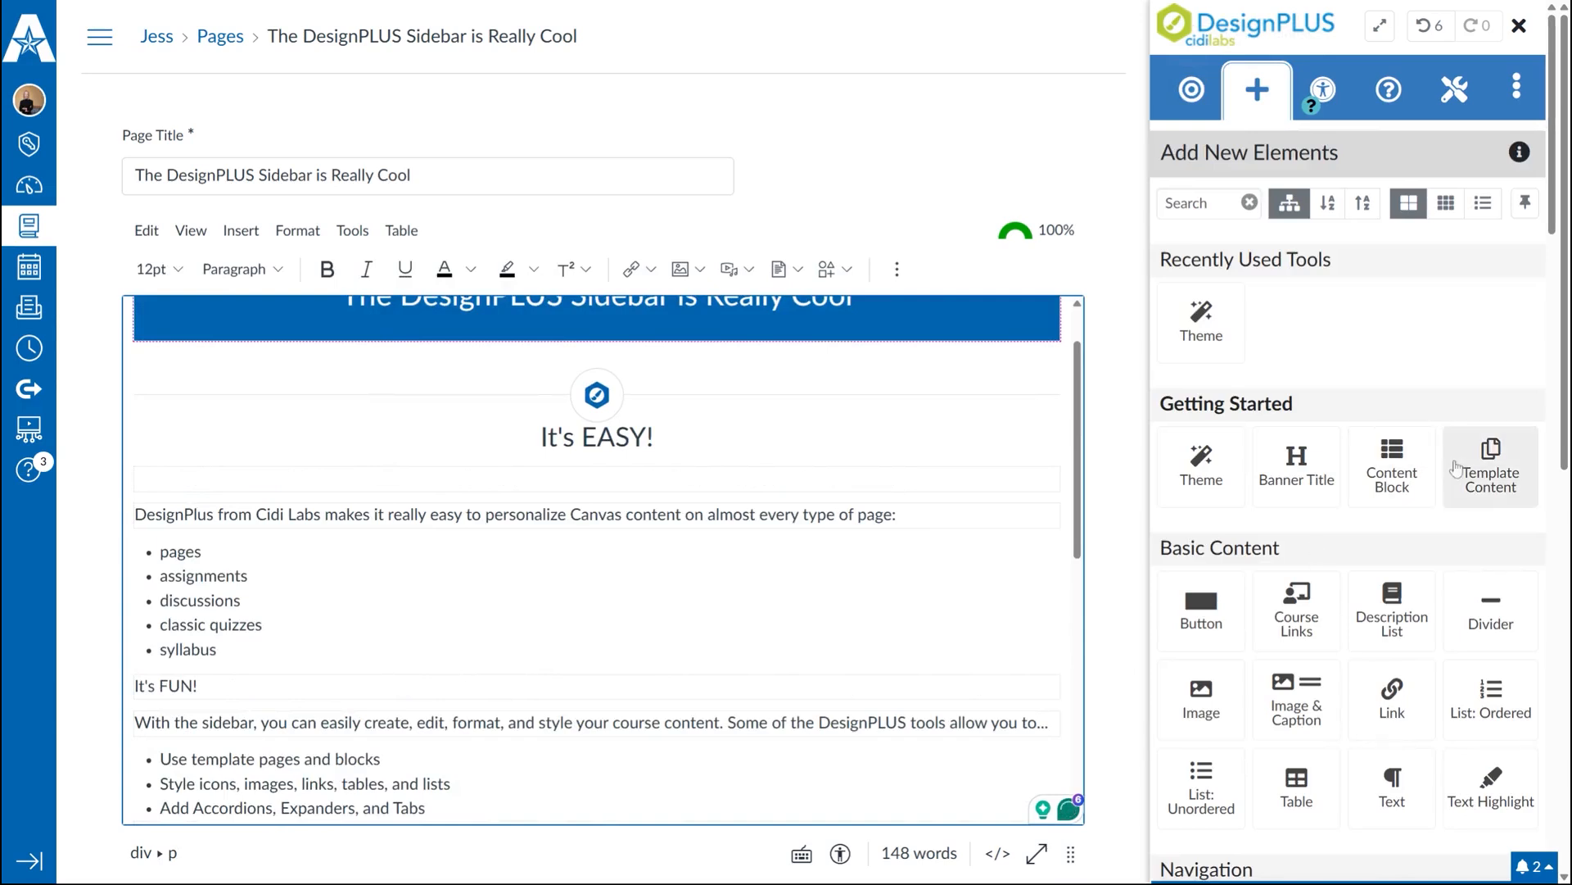
pyautogui.click(1491, 481)
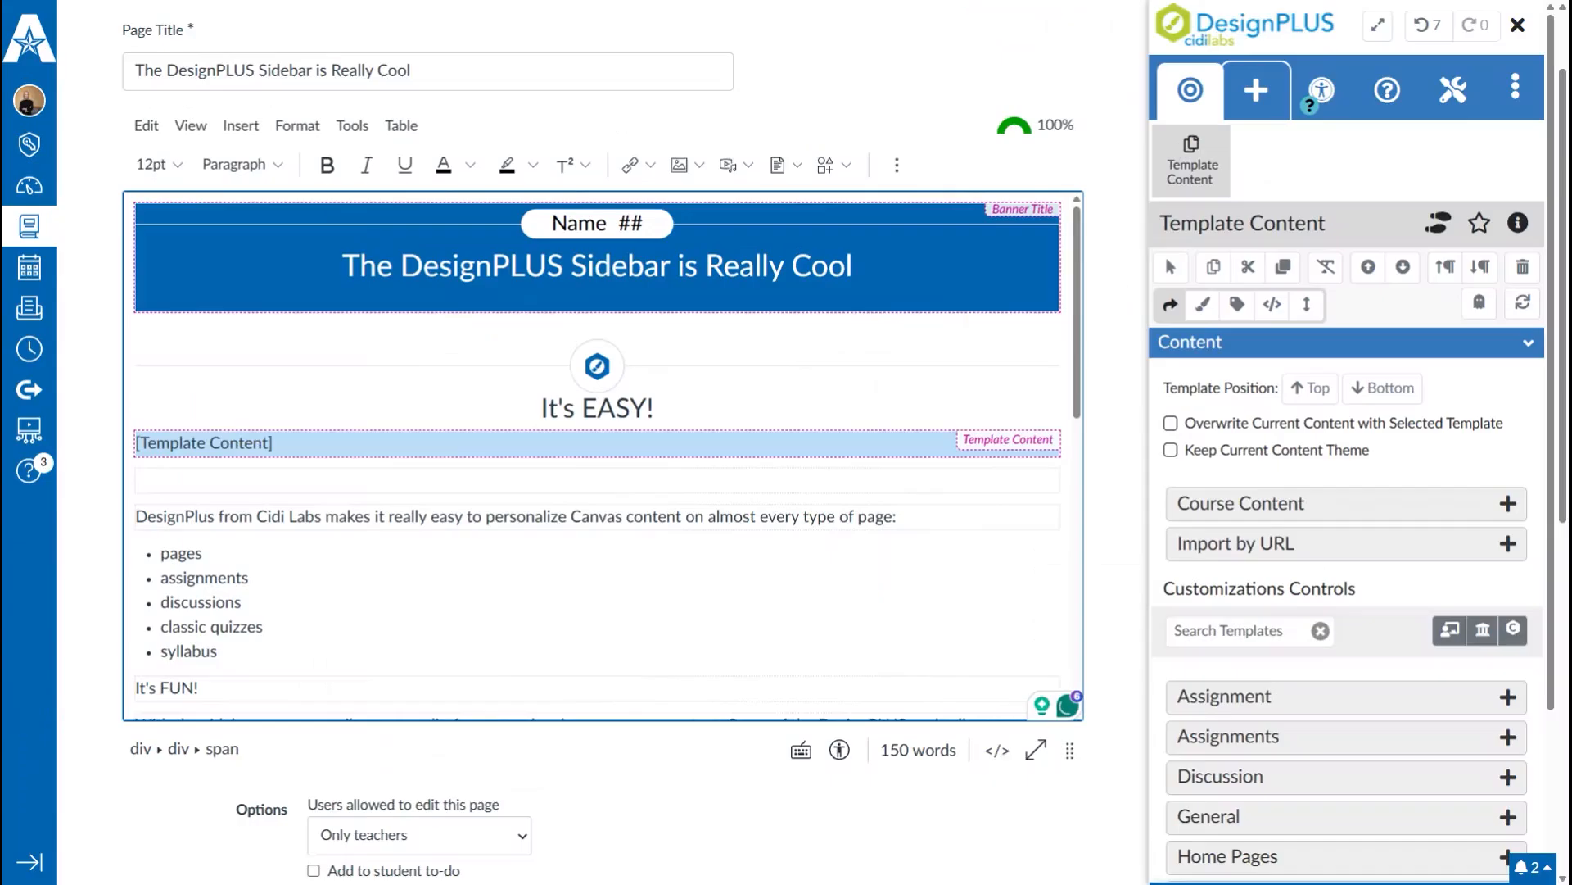
pyautogui.scroll(-5, 1379, 573)
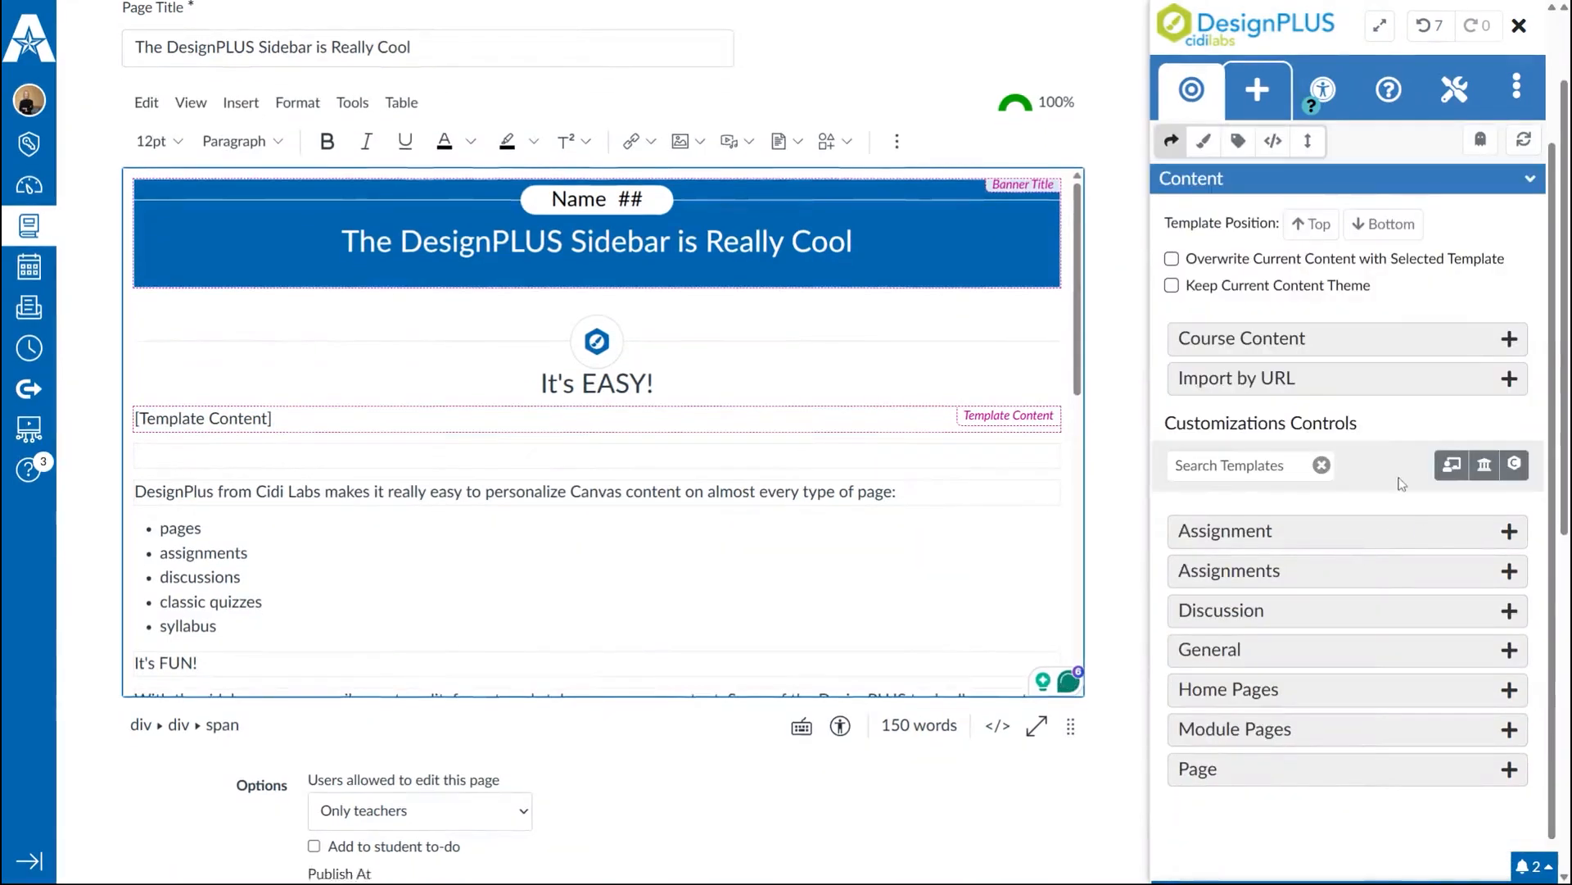
pyautogui.scroll(2, 1309, 704)
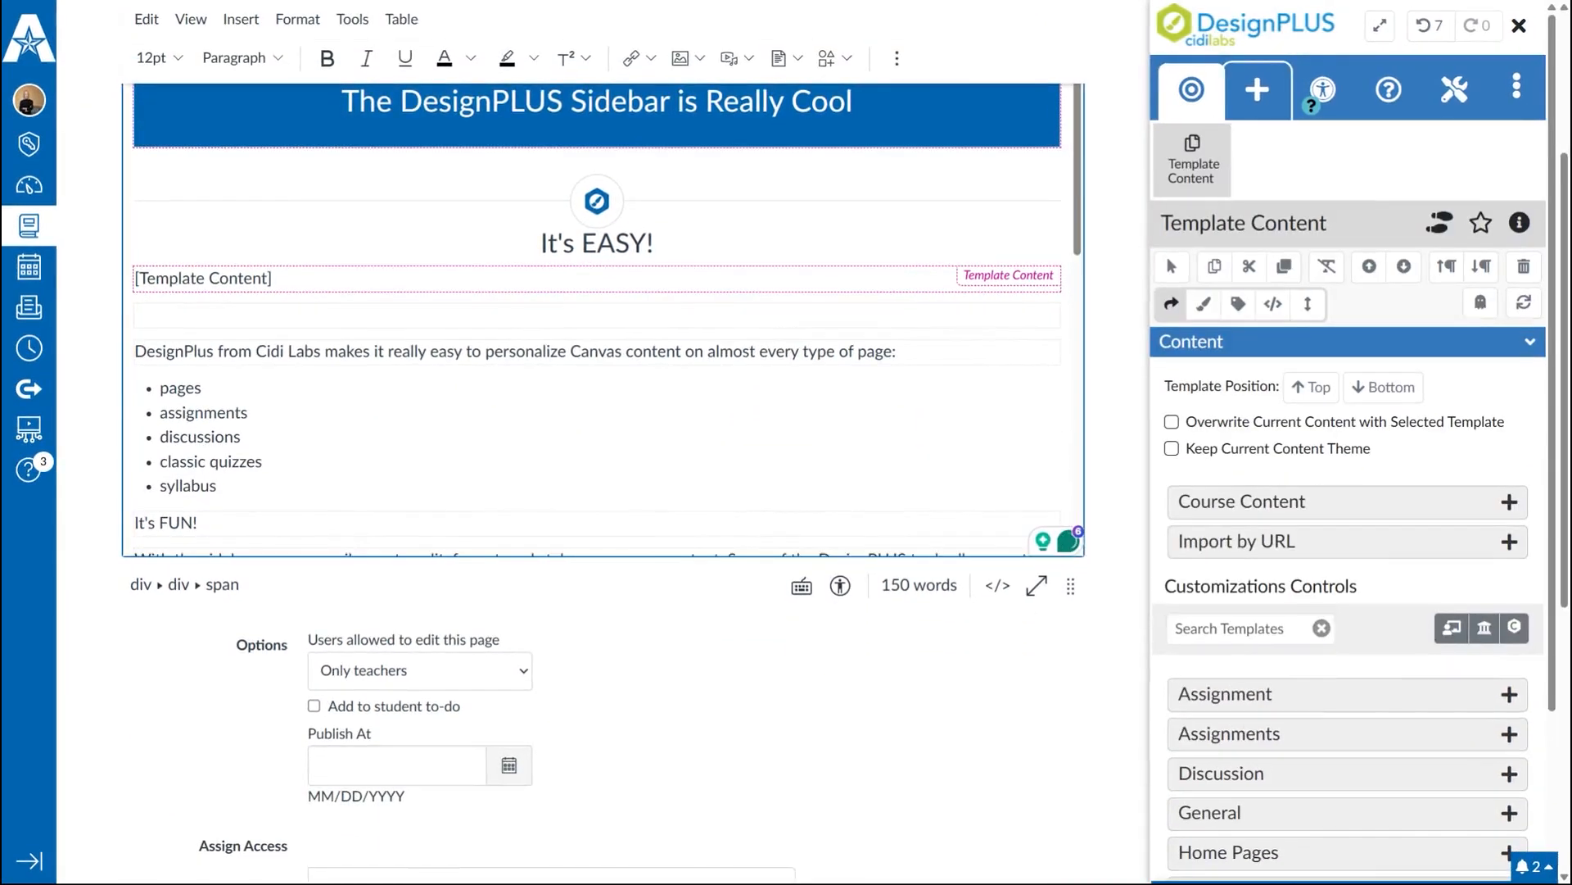
# - Browse the Assignment and General template categories, previewing General templates such as Annotated Bibliographies and Reading Journal Articles
pyautogui.click(1311, 703)
pyautogui.scroll(-4, 1327, 672)
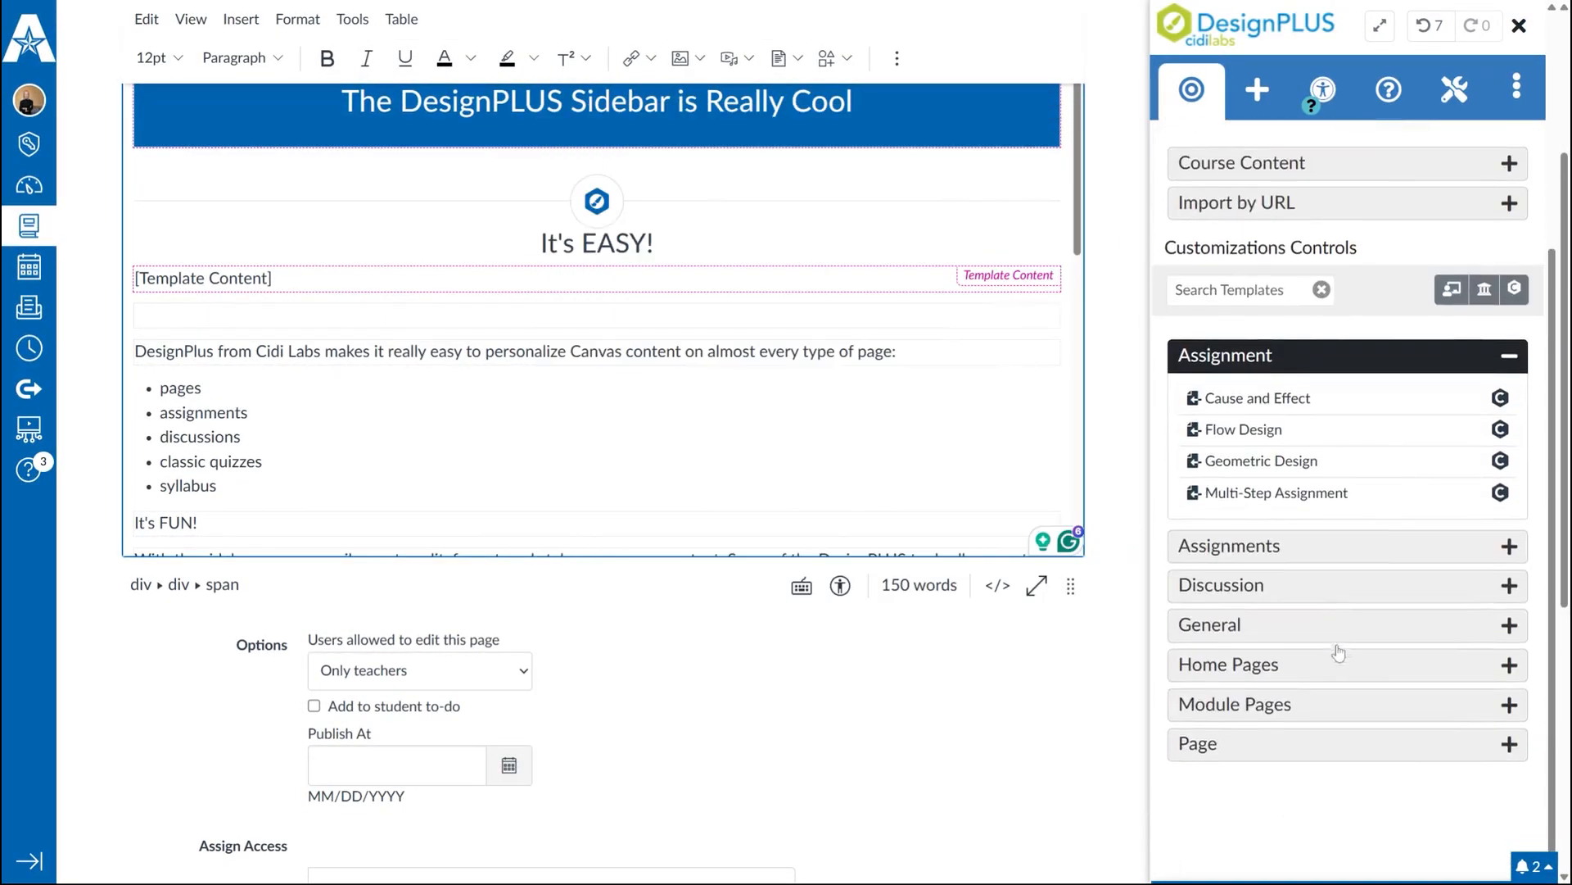
pyautogui.click(1297, 632)
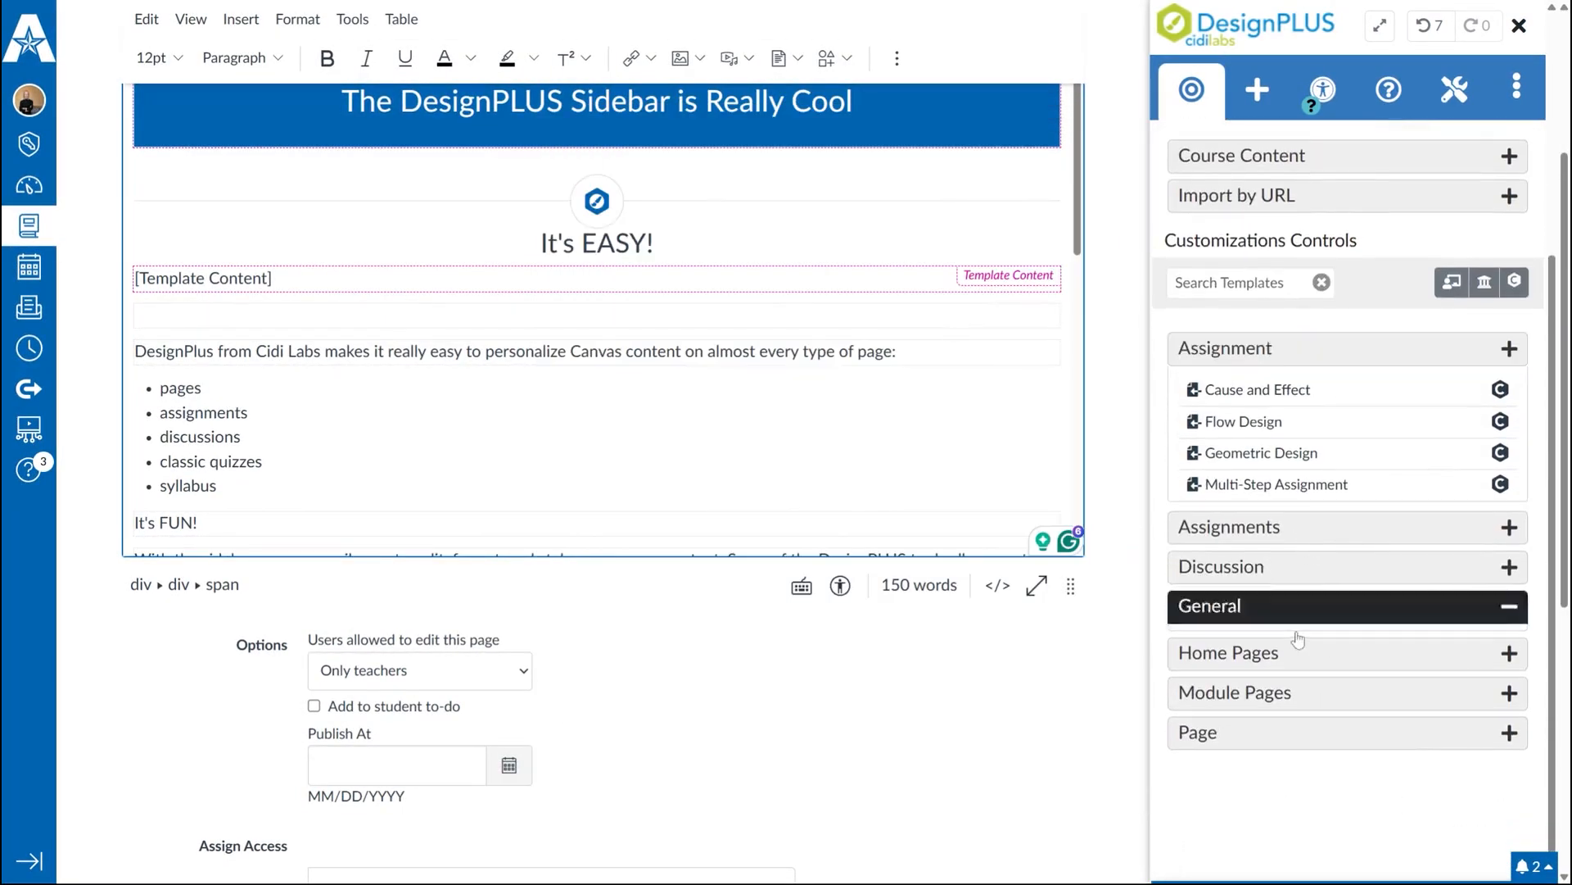
pyautogui.moveTo(1284, 514)
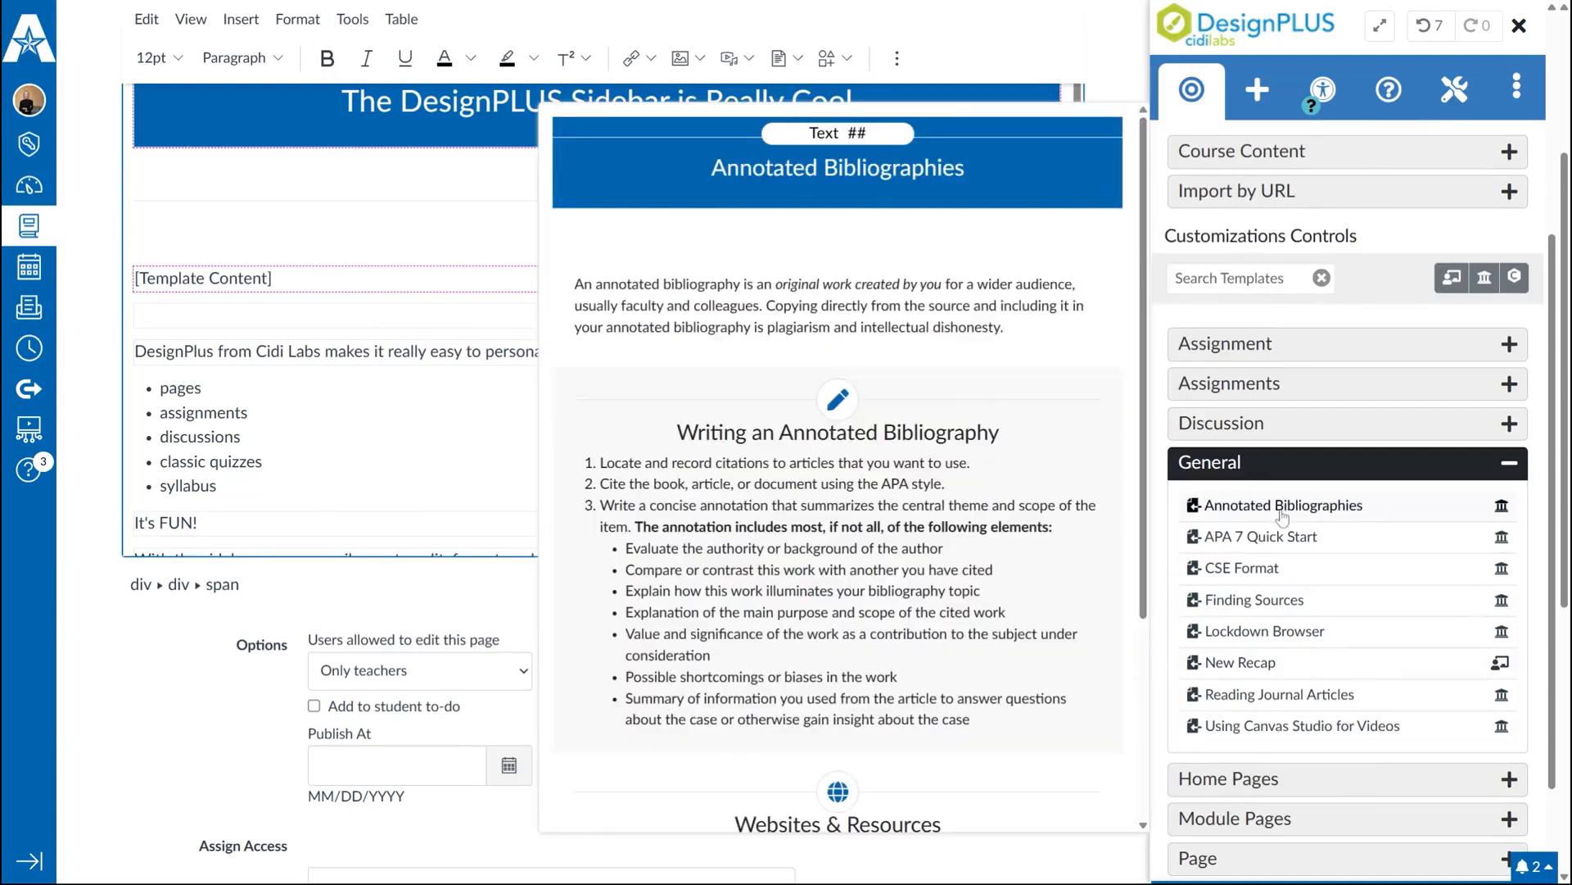
pyautogui.moveTo(1293, 632)
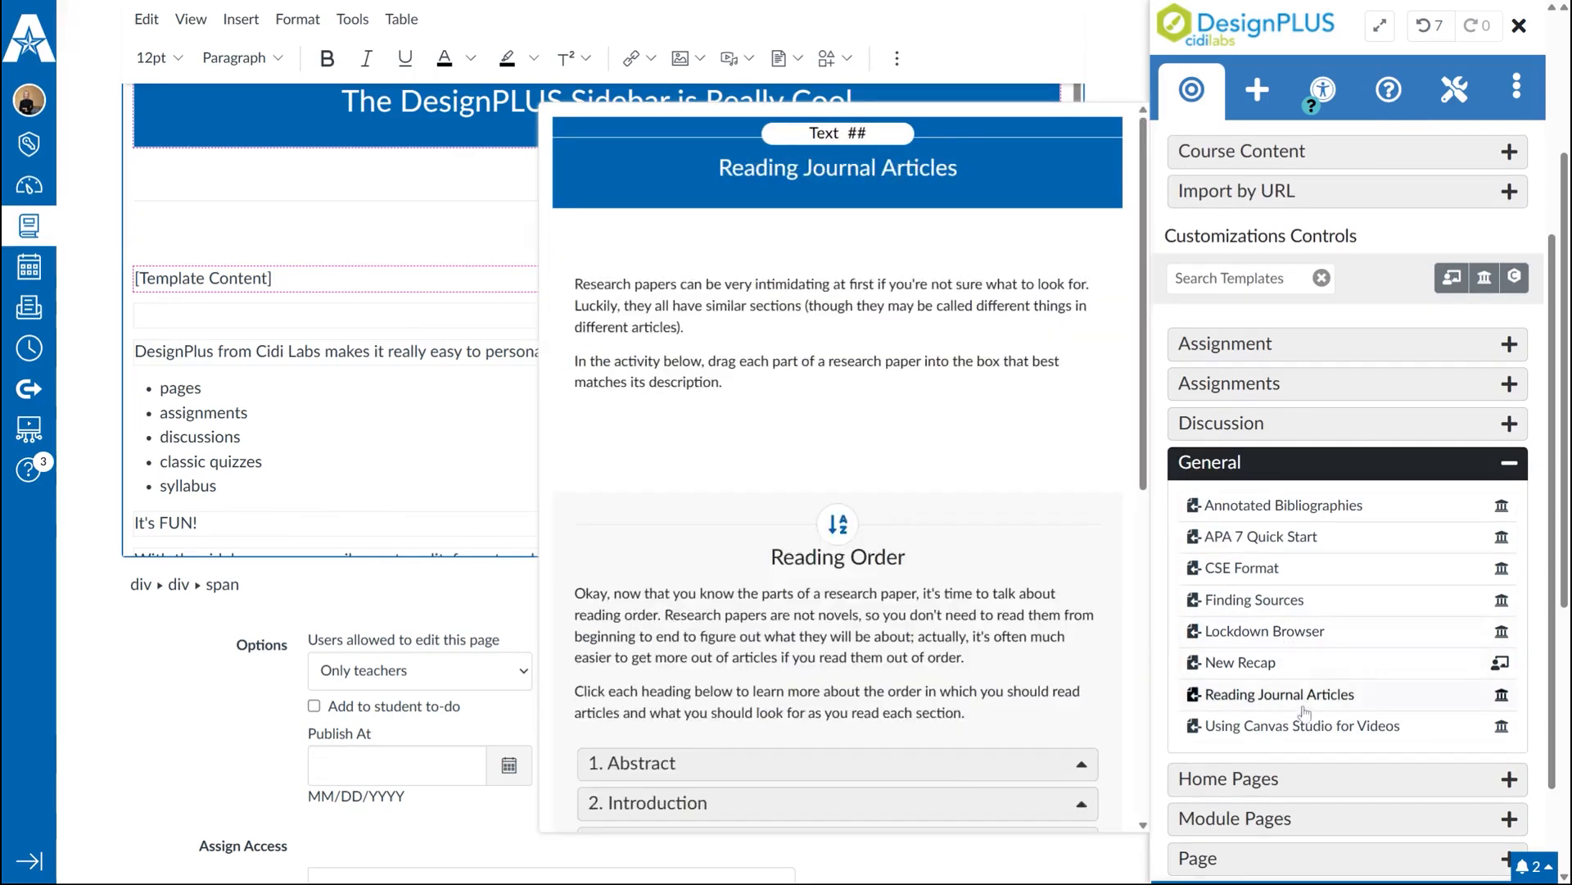
pyautogui.moveTo(1277, 542)
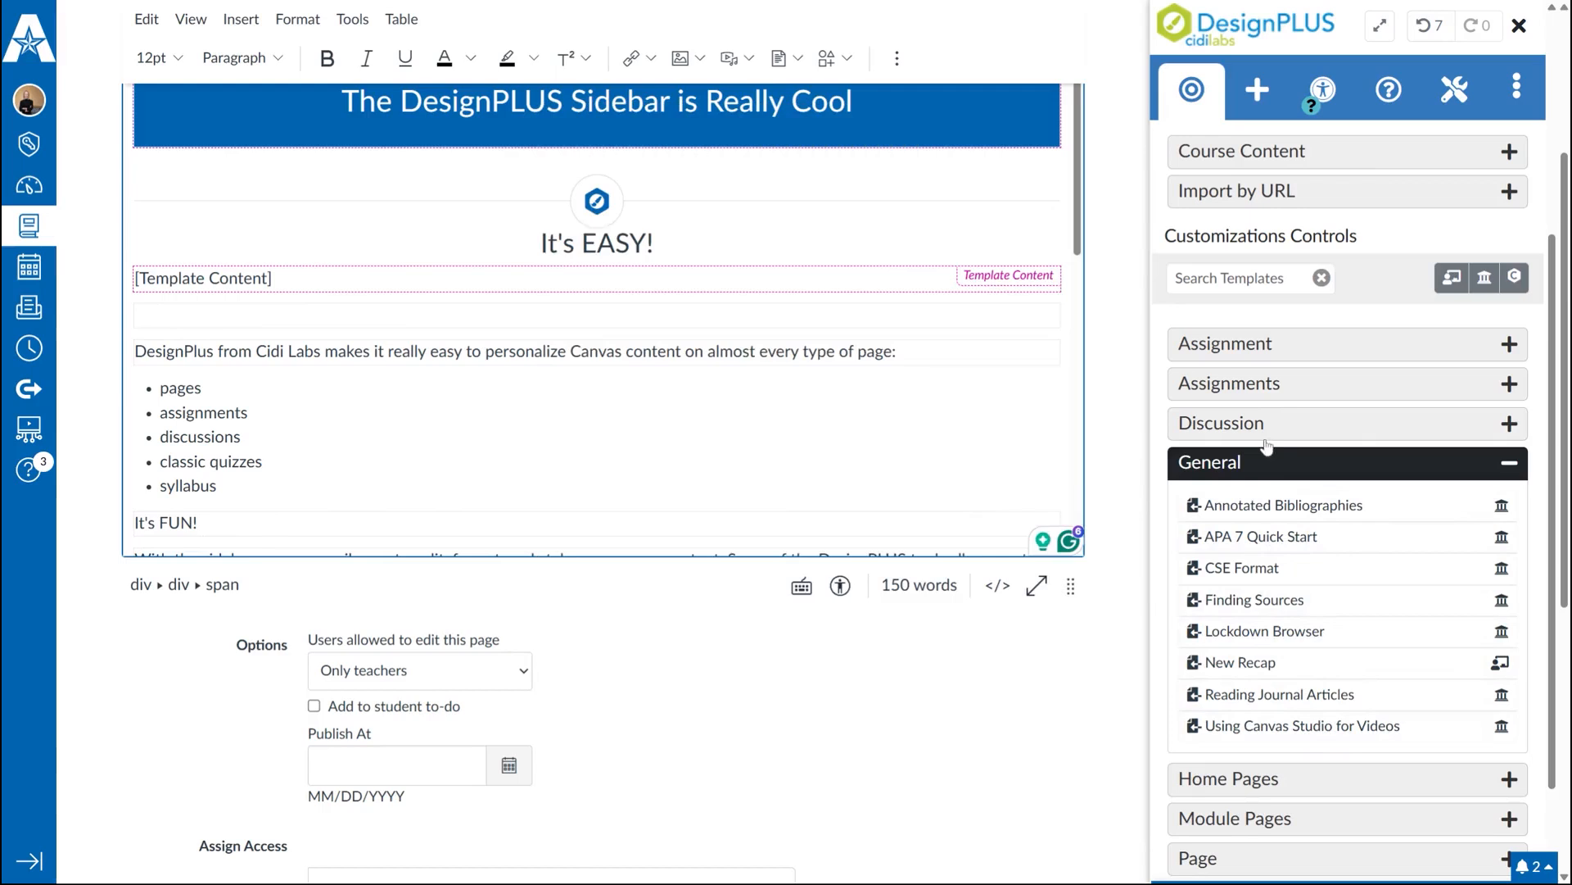
# - Preview templates in the Assignment, Assignments and Page categories, and delete the Template Content element from the page
pyautogui.click(1222, 352)
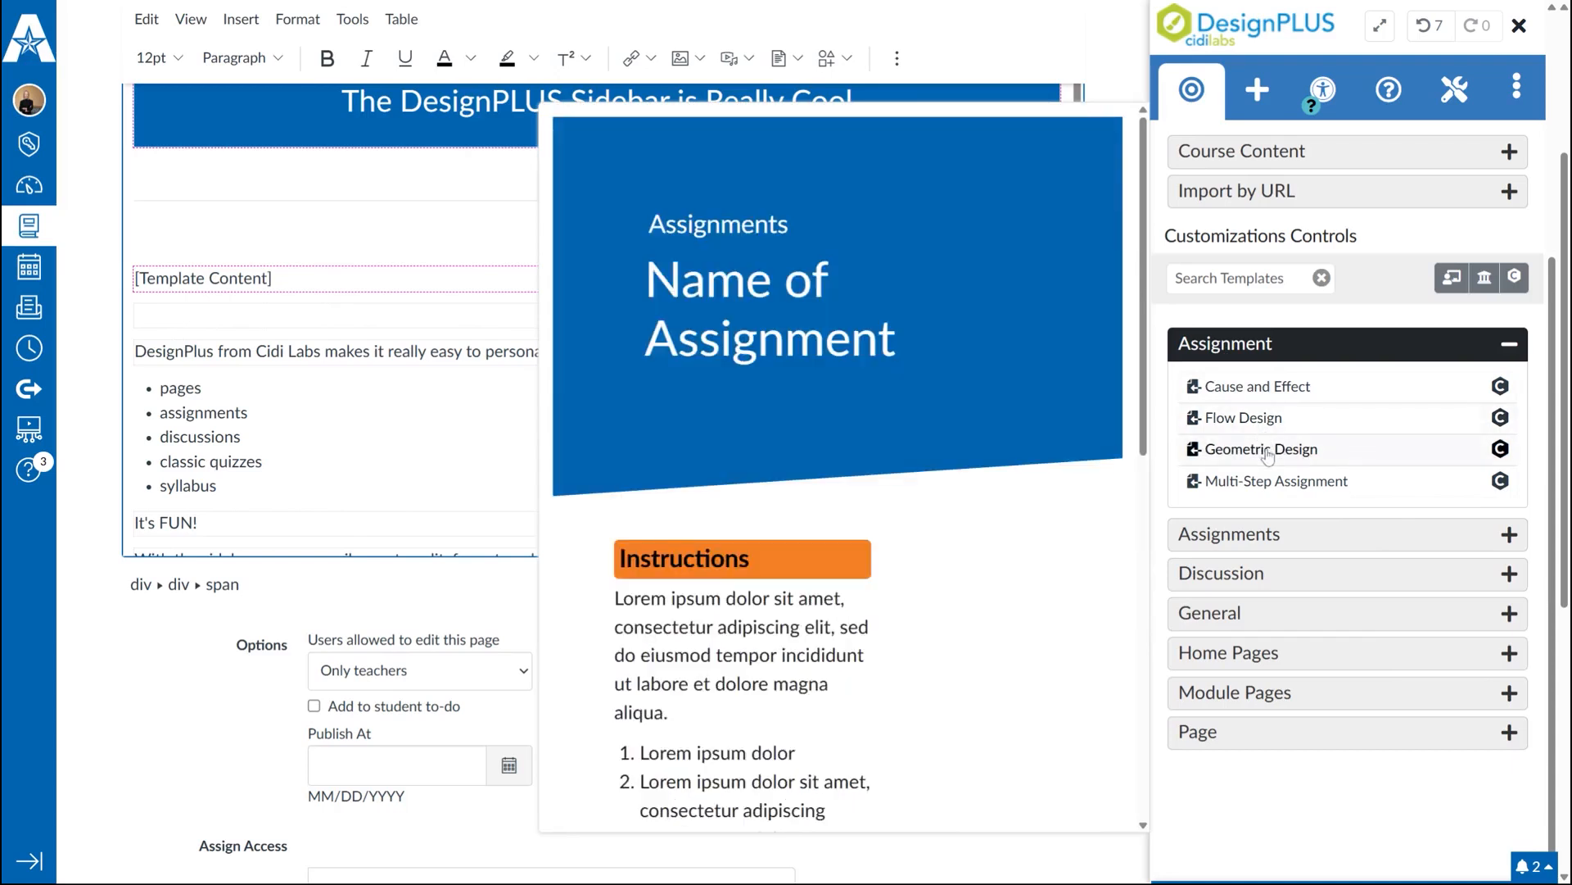
pyautogui.click(1265, 553)
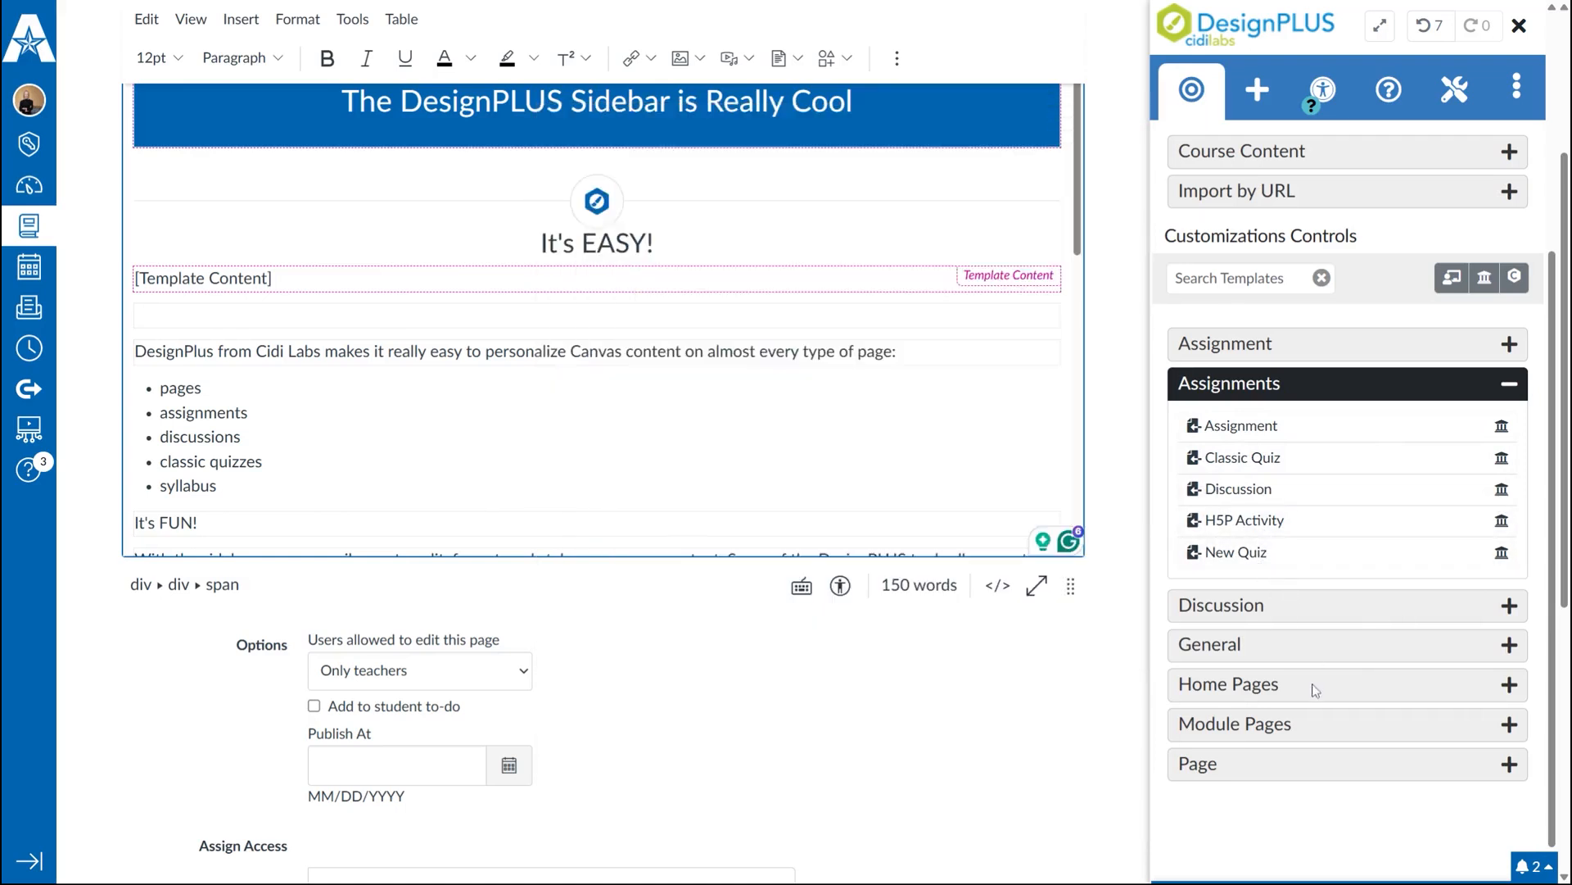
pyautogui.click(1286, 765)
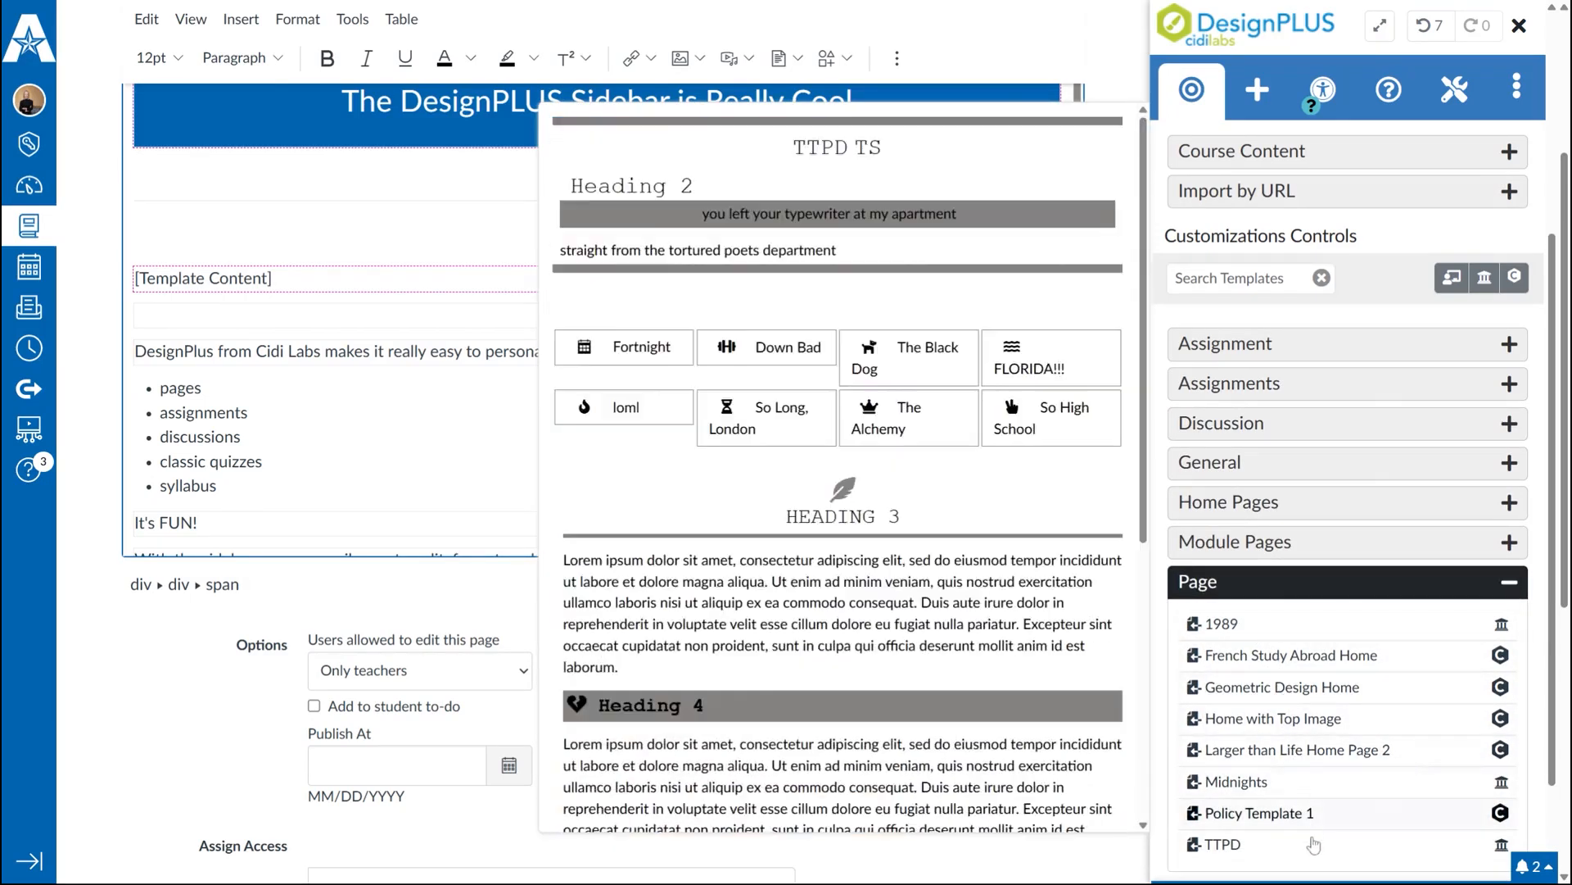
pyautogui.click(1287, 624)
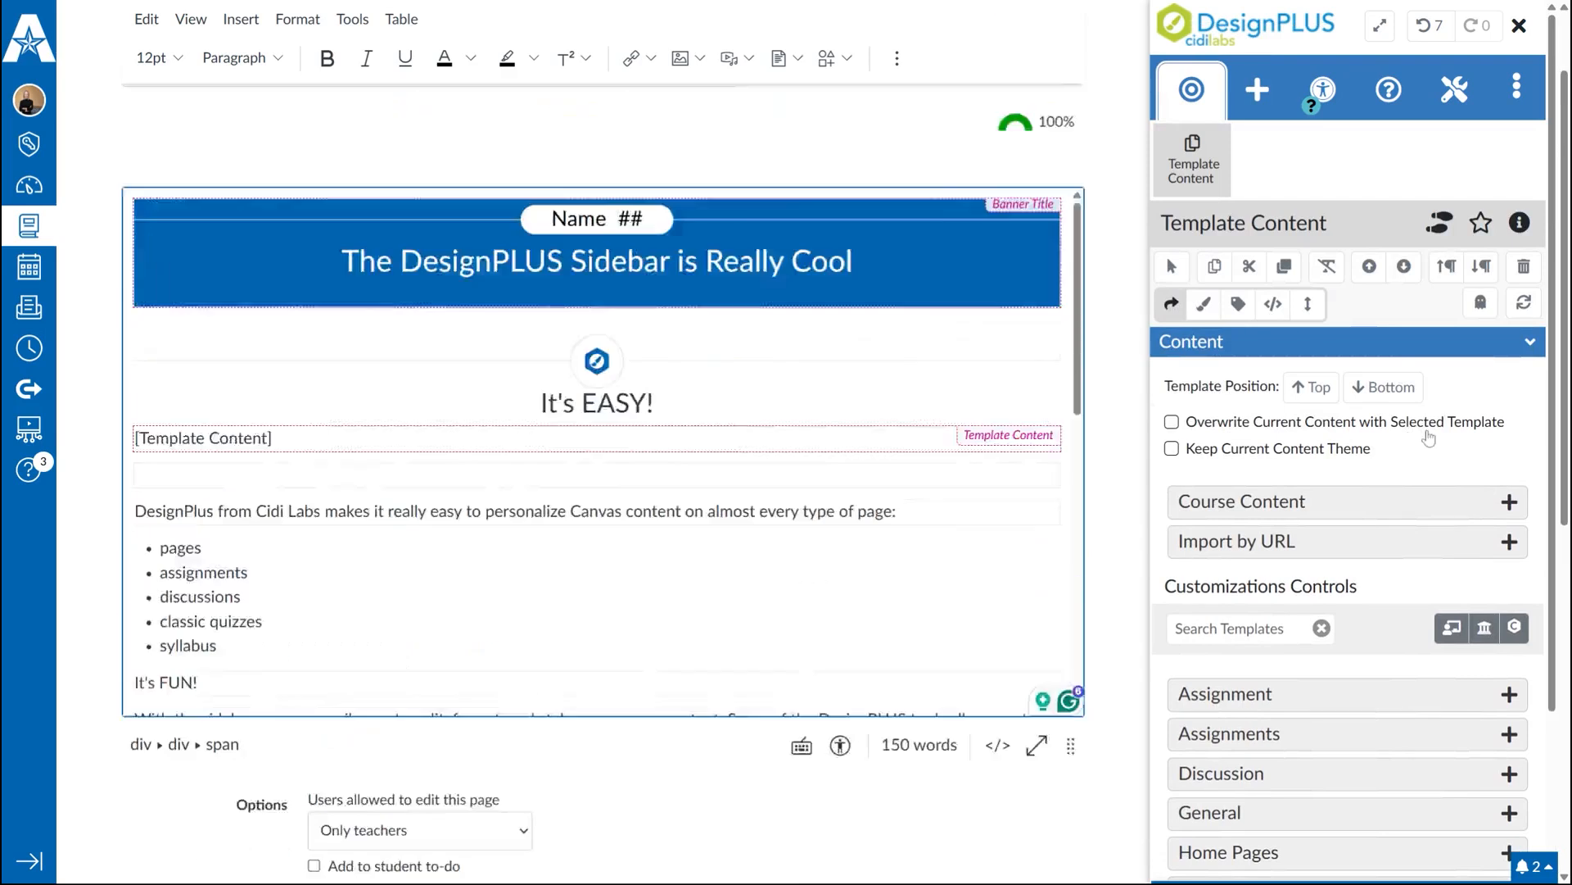
pyautogui.click(1524, 270)
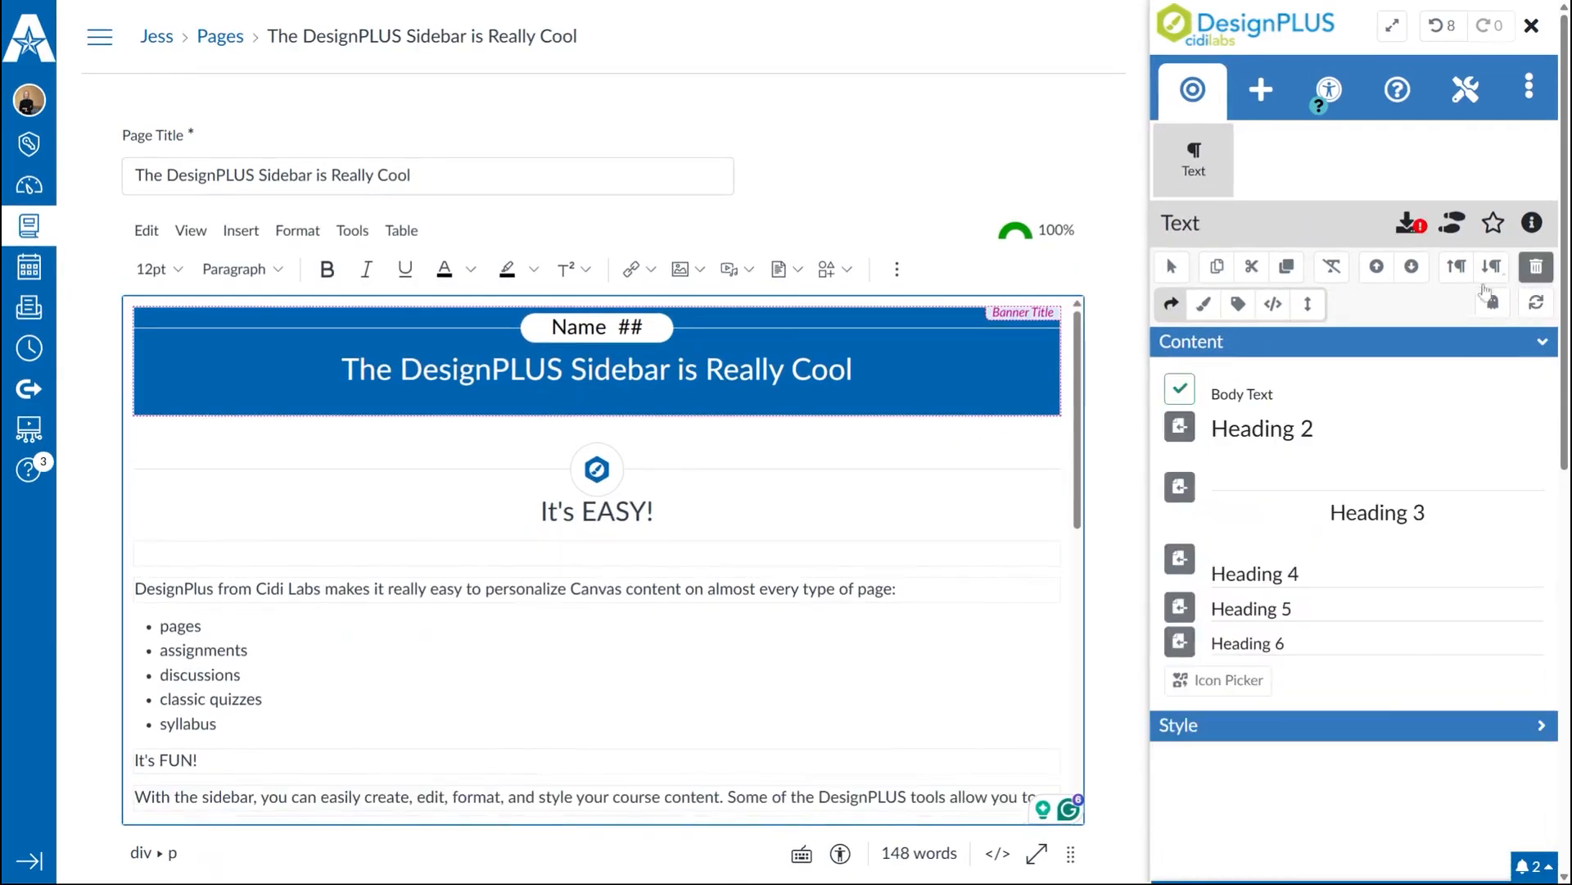
# - Search the new elements for "snip" and insert a Snippet element below the "It's EASY!" heading
pyautogui.click(1261, 90)
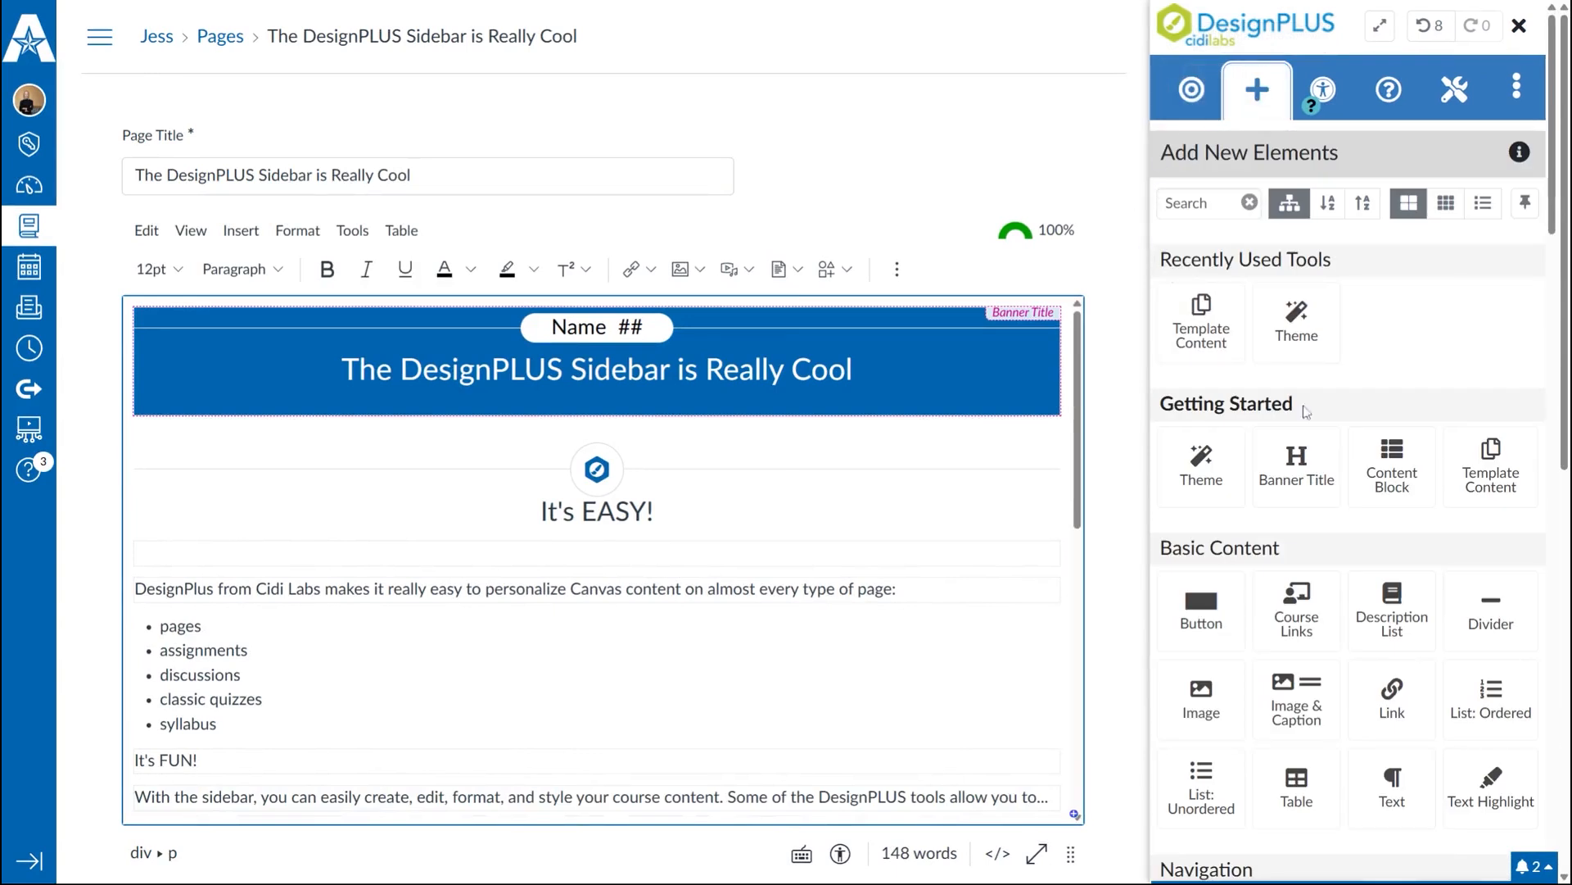
pyautogui.click(1166, 204)
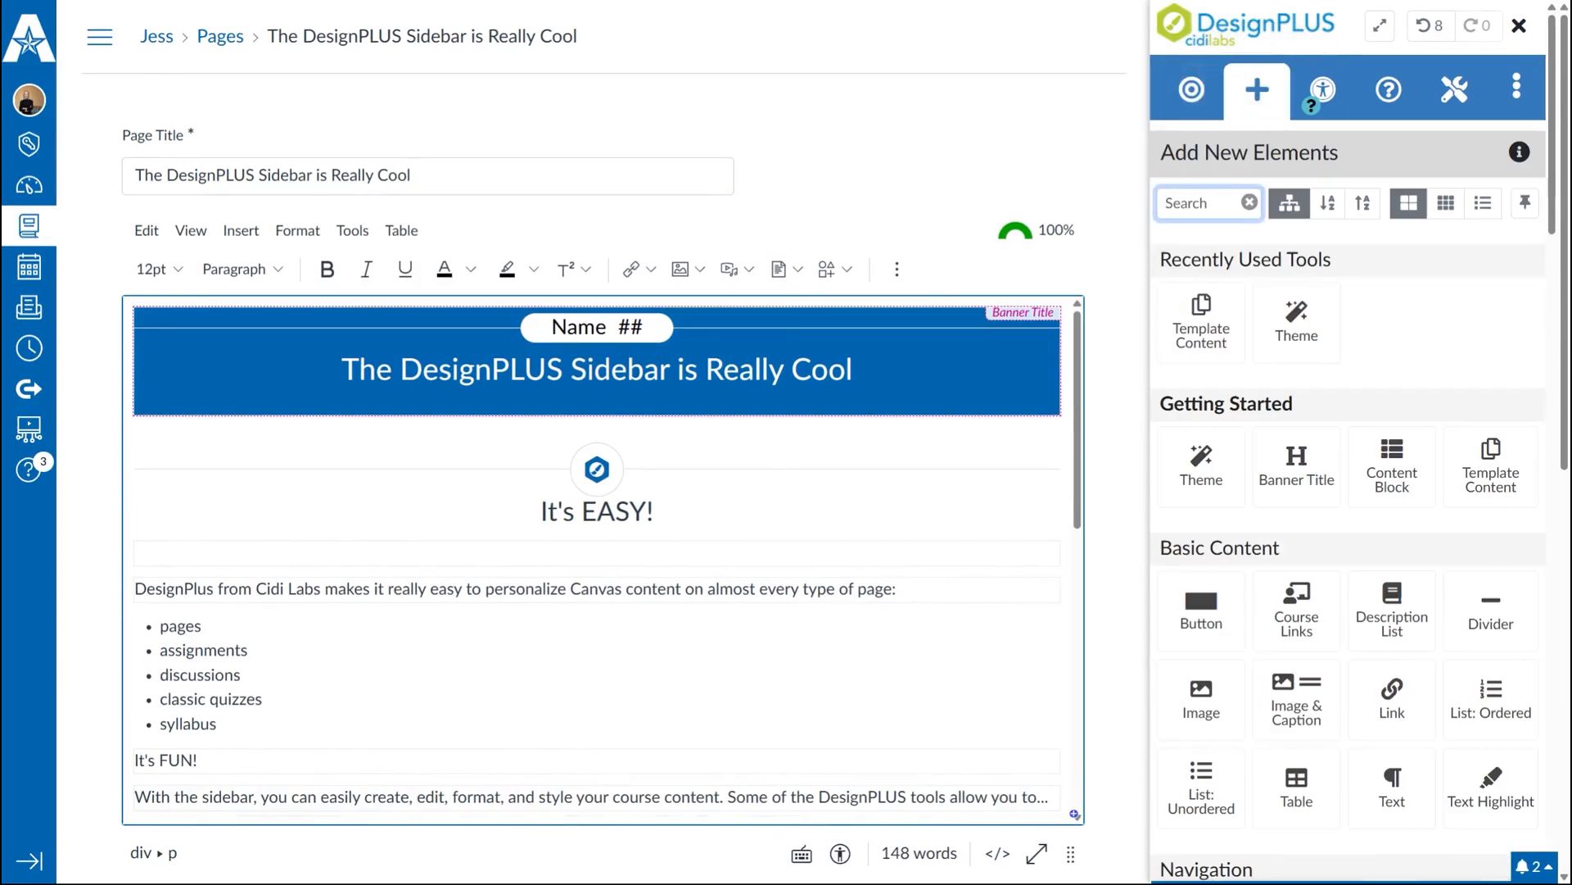
pyautogui.write('snip')
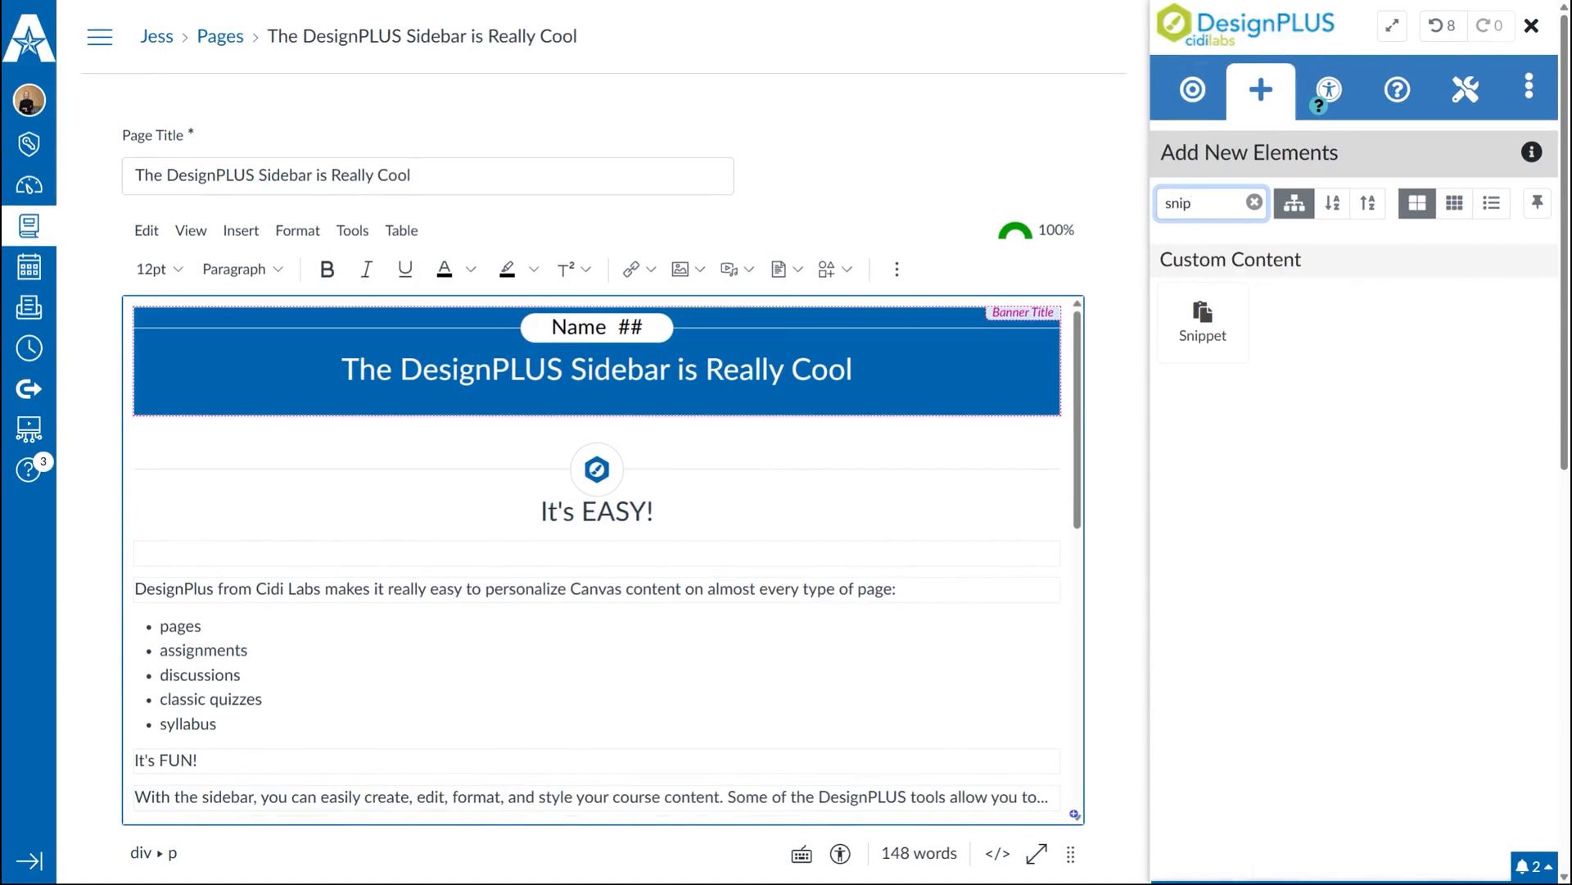
pyautogui.click(1202, 320)
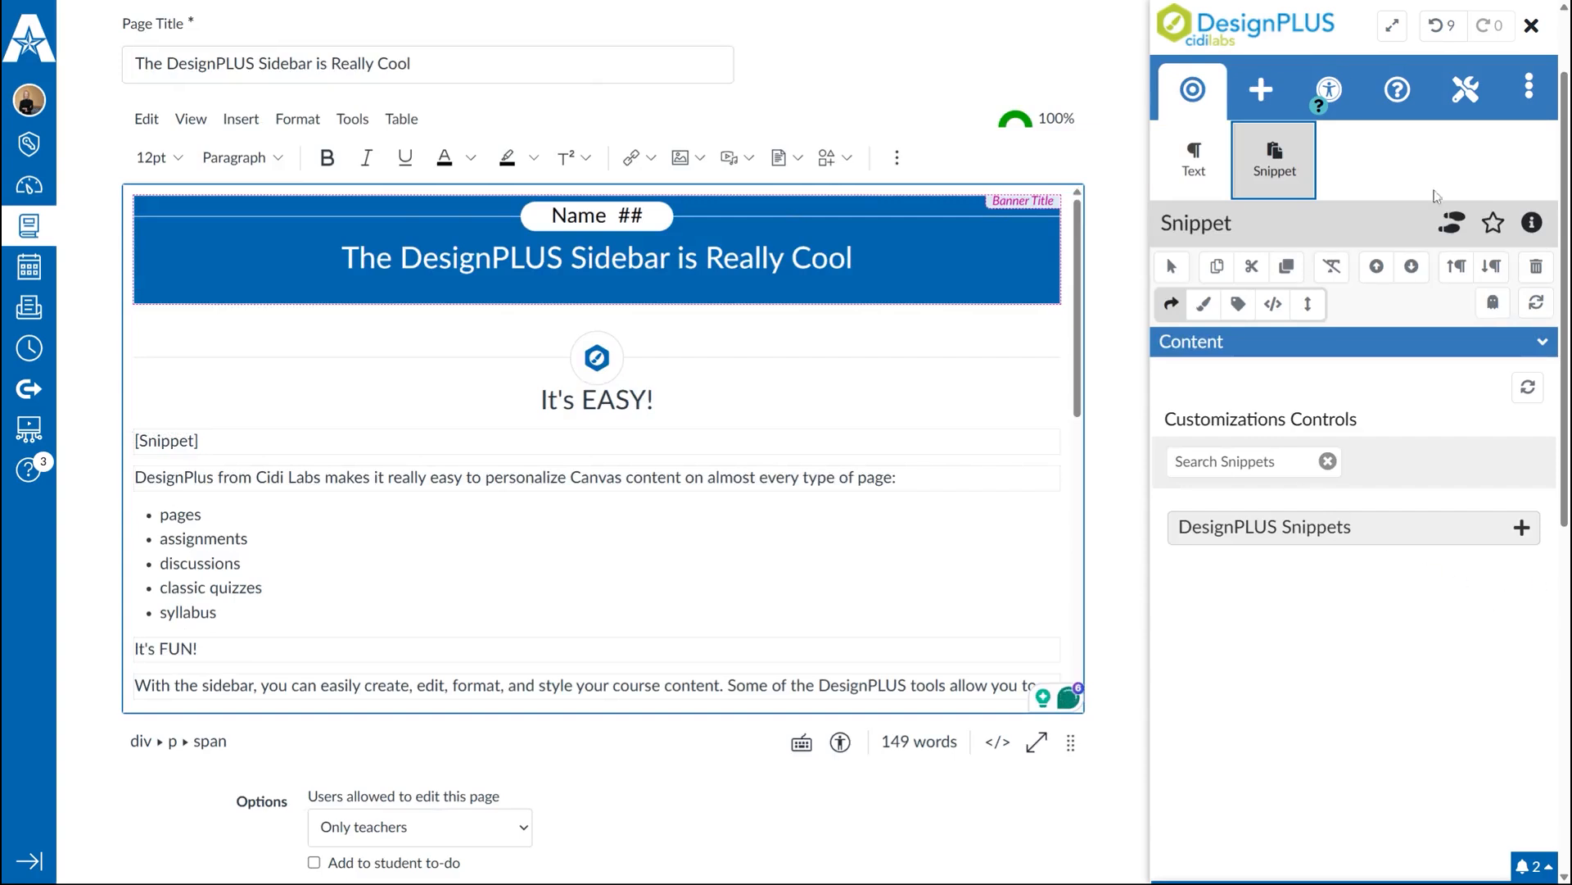
# - Preview the Blockquote, True/False and Textbox Area entries of the DesignPLUS Snippets, and insert the Checkboxes snippet
pyautogui.click(1393, 537)
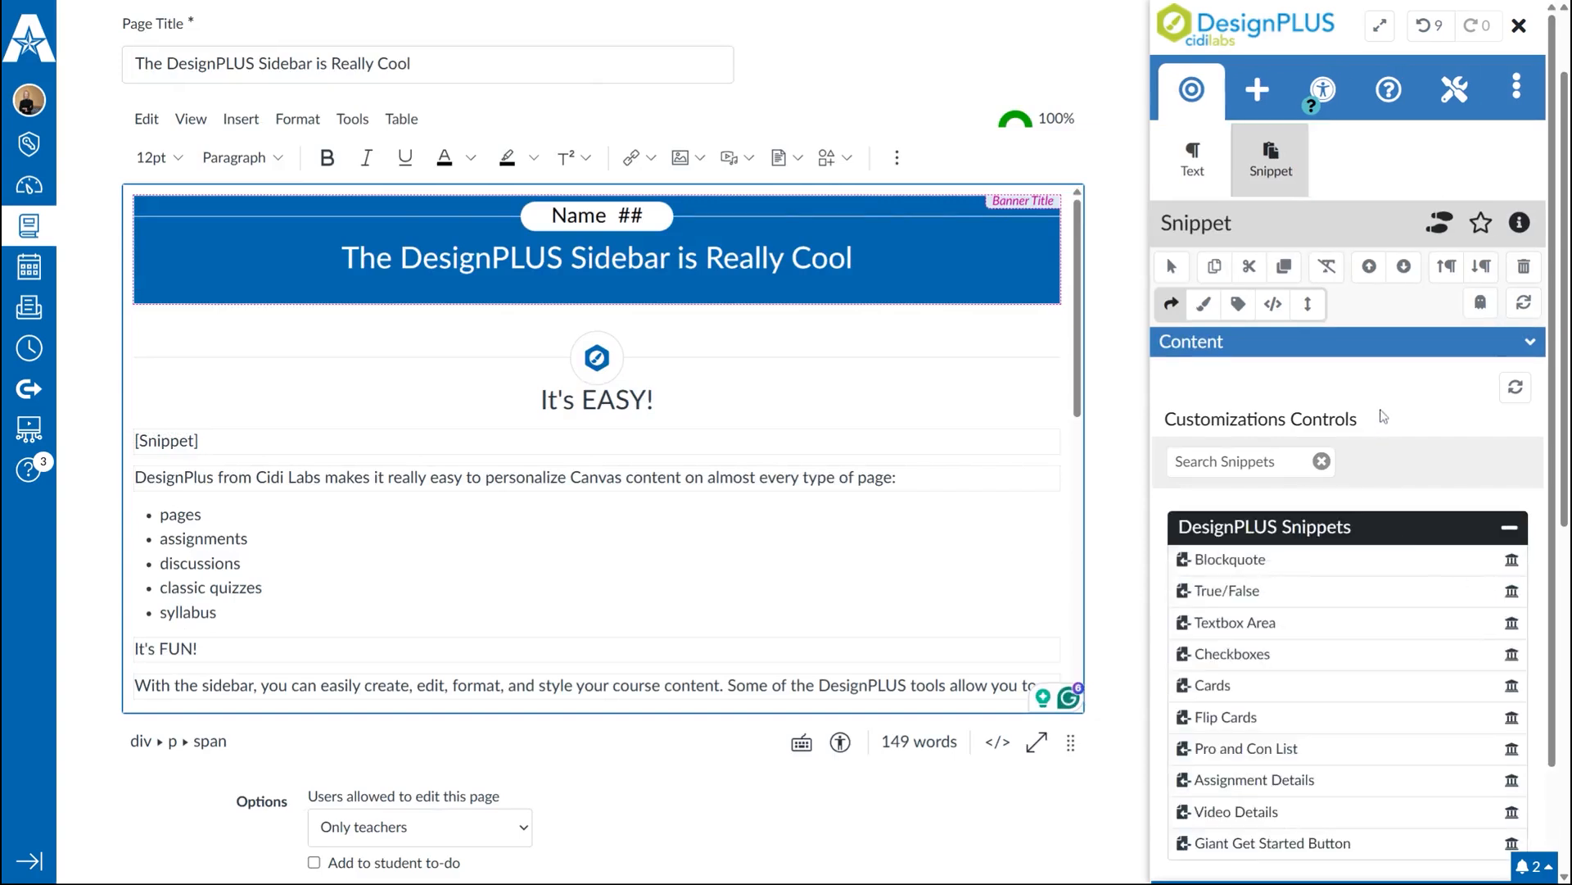
pyautogui.scroll(-2, 1456, 555)
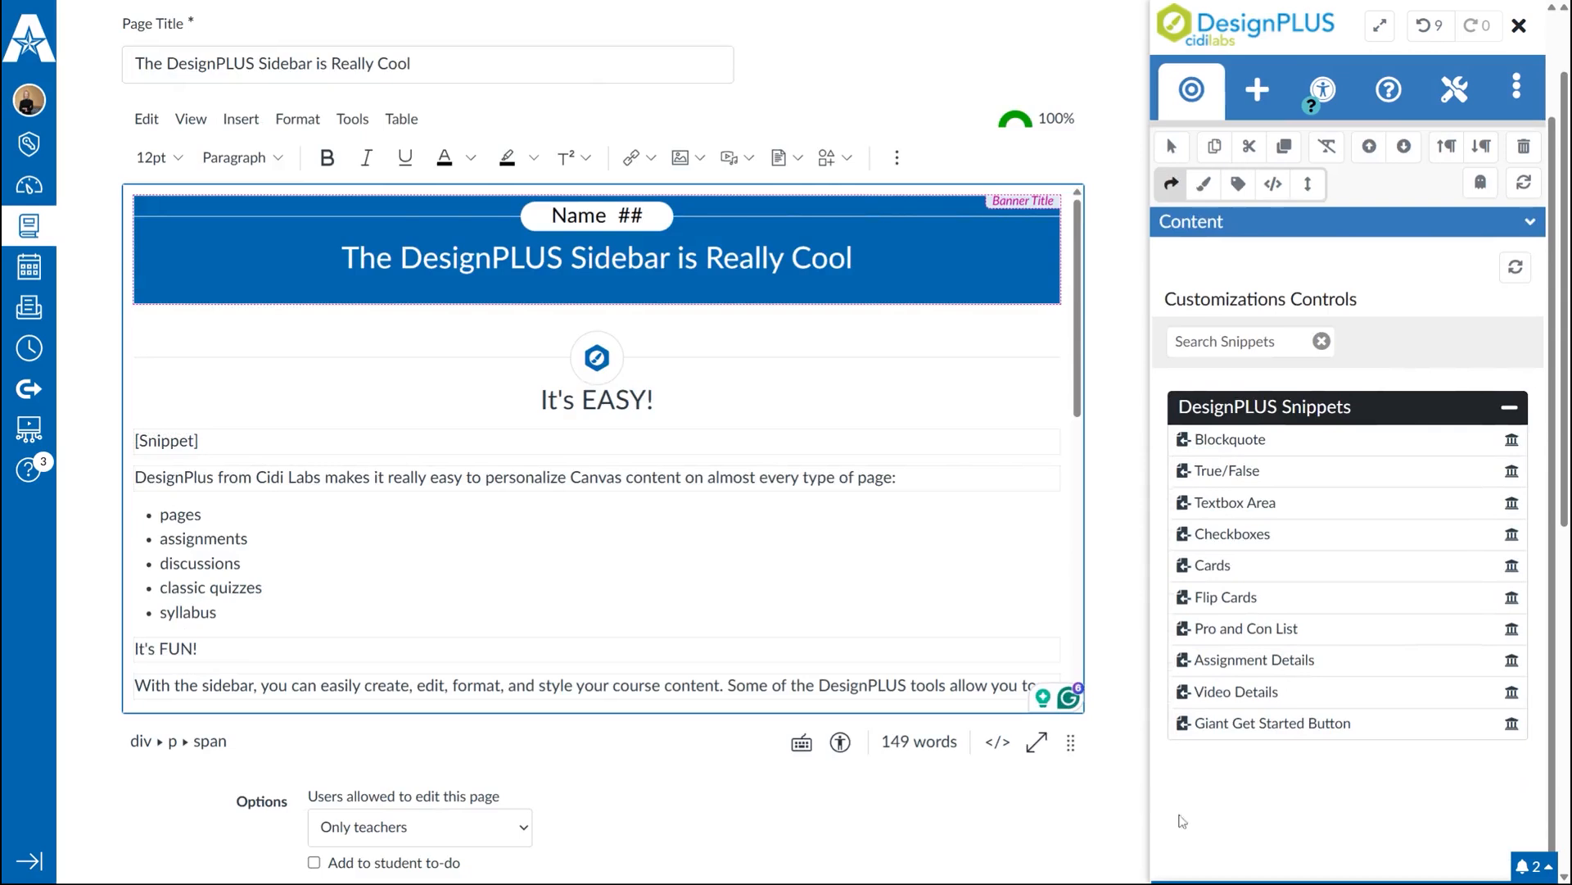
pyautogui.moveTo(1225, 448)
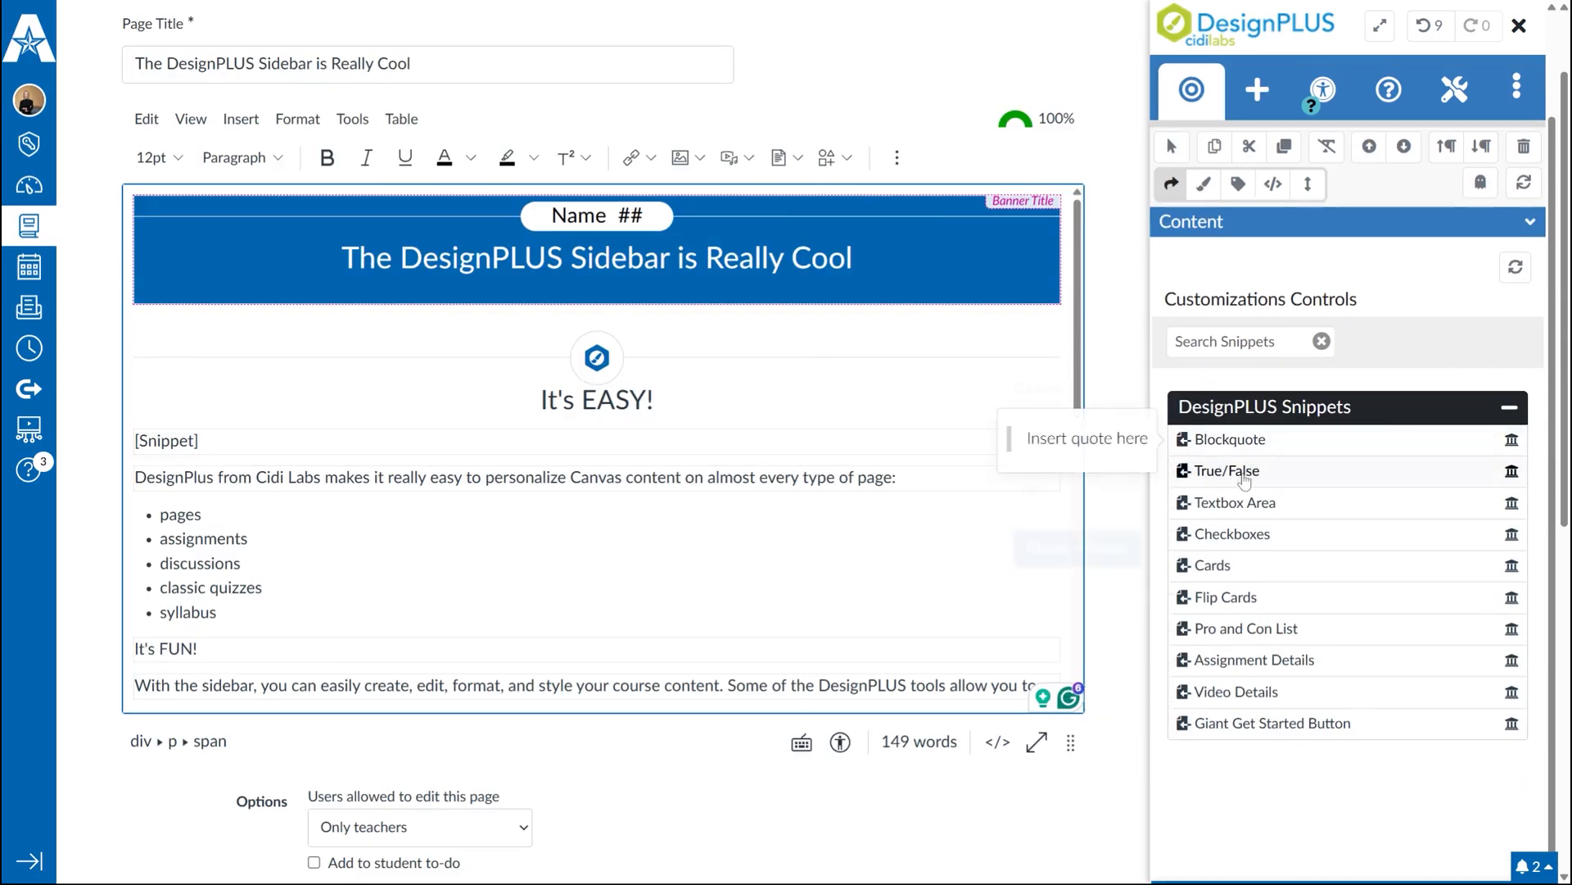
pyautogui.moveTo(1244, 479)
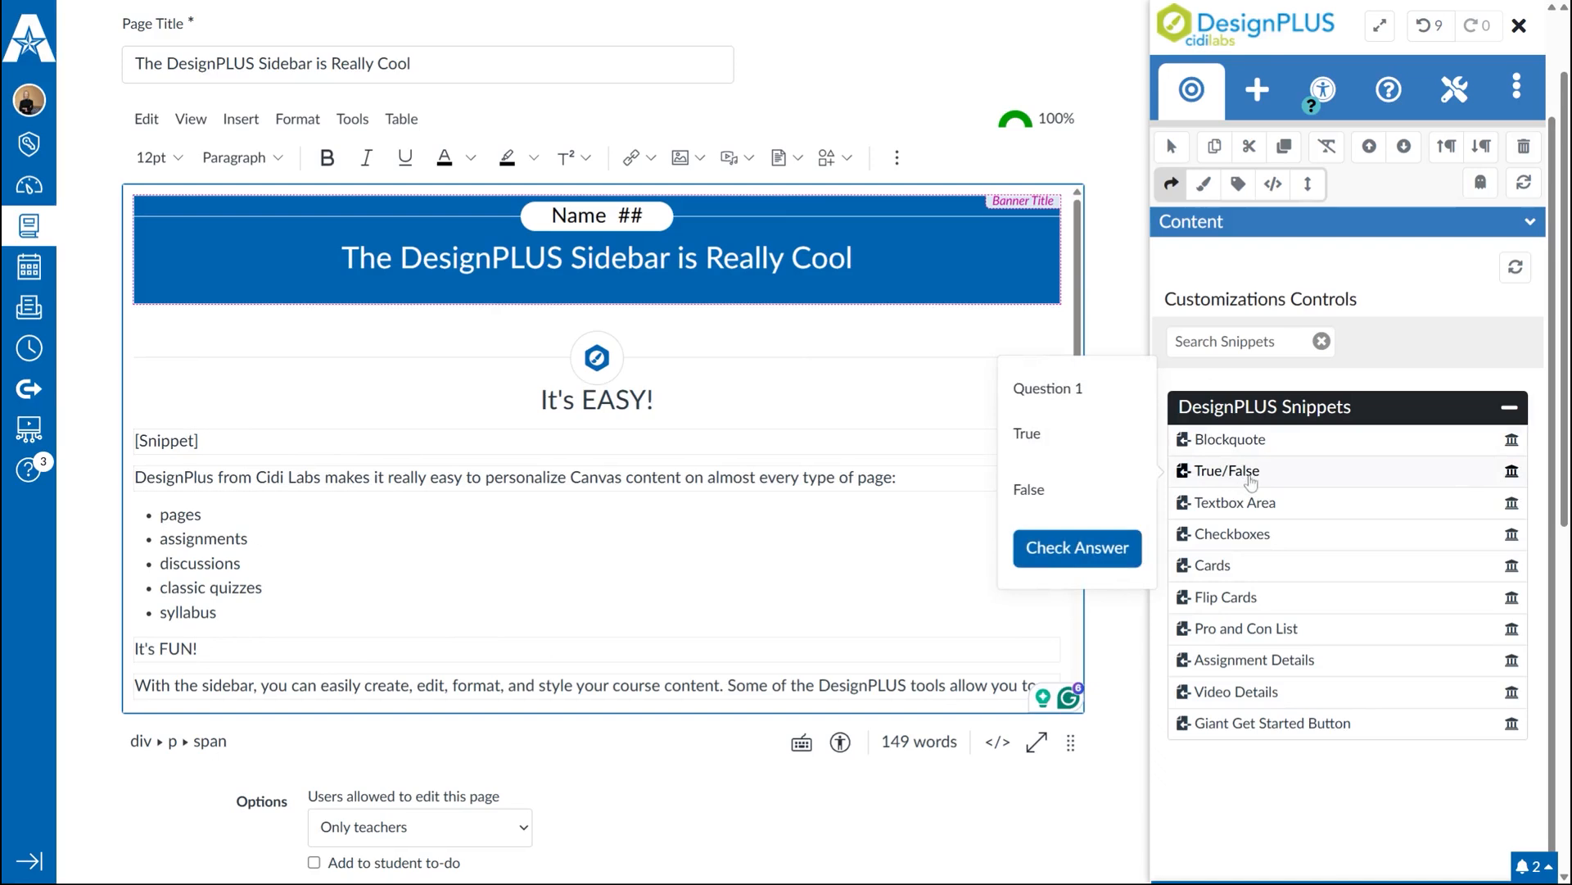
pyautogui.moveTo(1251, 519)
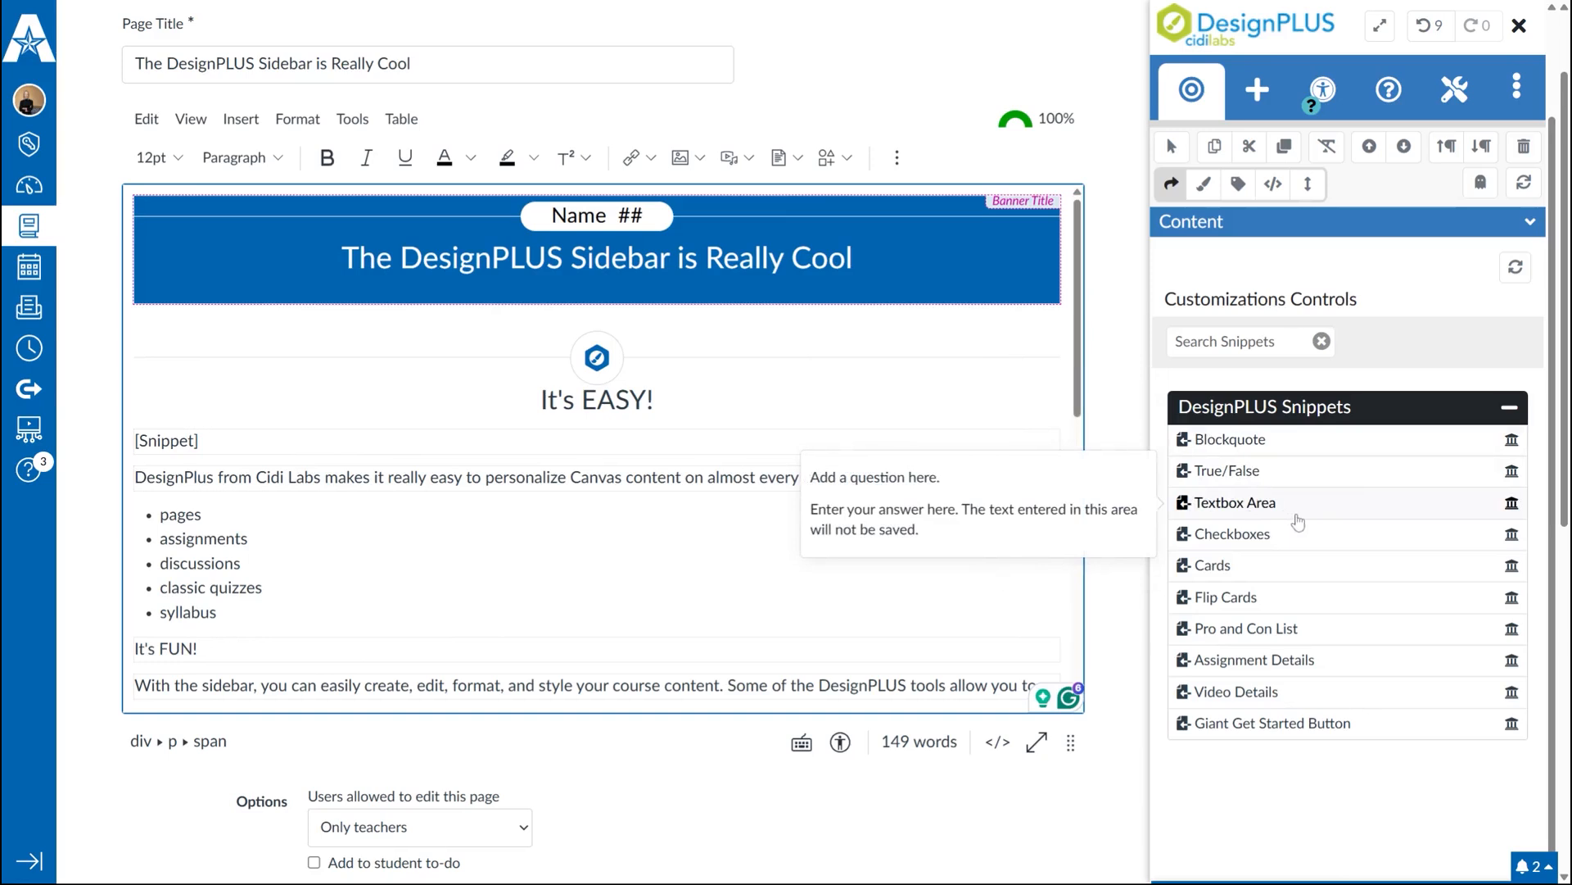
pyautogui.click(1240, 537)
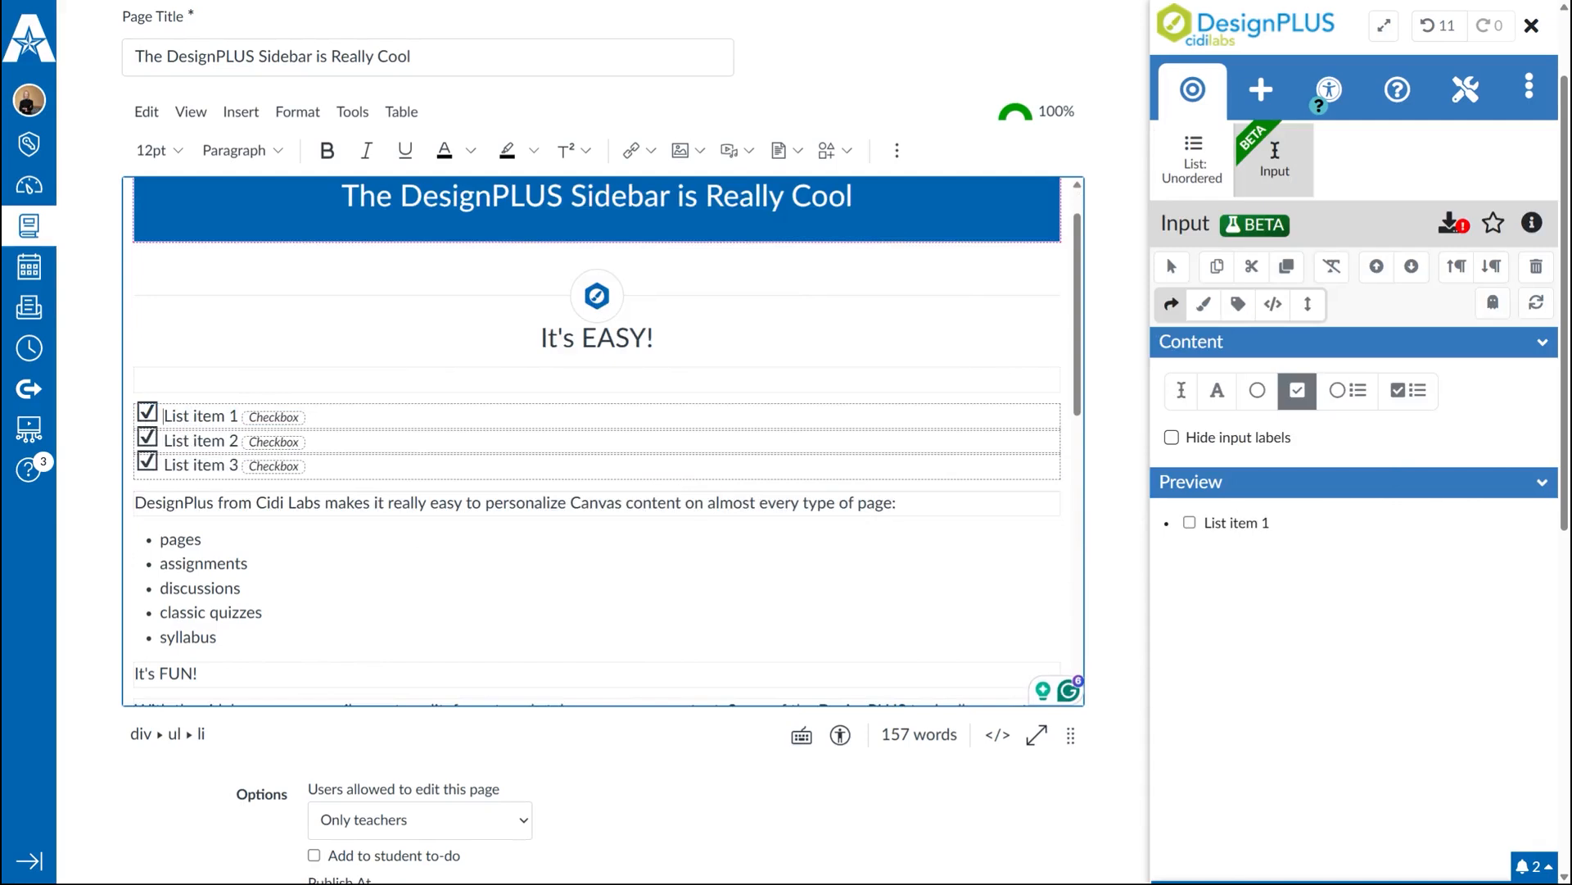
# - Undo the Checkboxes snippet insertion and delete the [Snippet] placeholder below the "It's EASY!" heading
pyautogui.click(1429, 31)
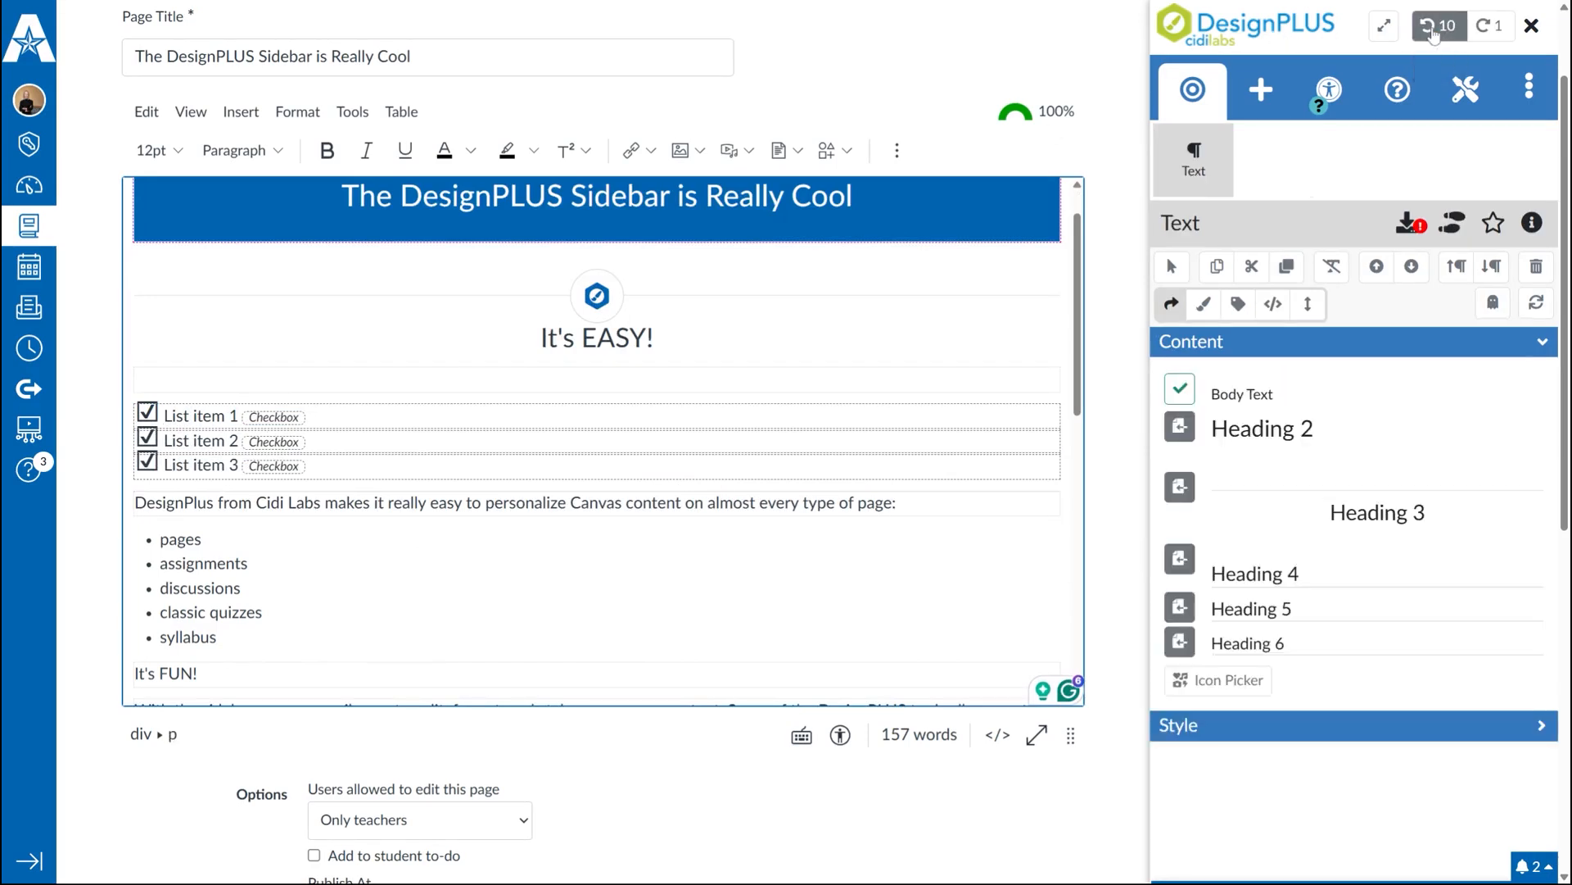
pyautogui.click(1432, 27)
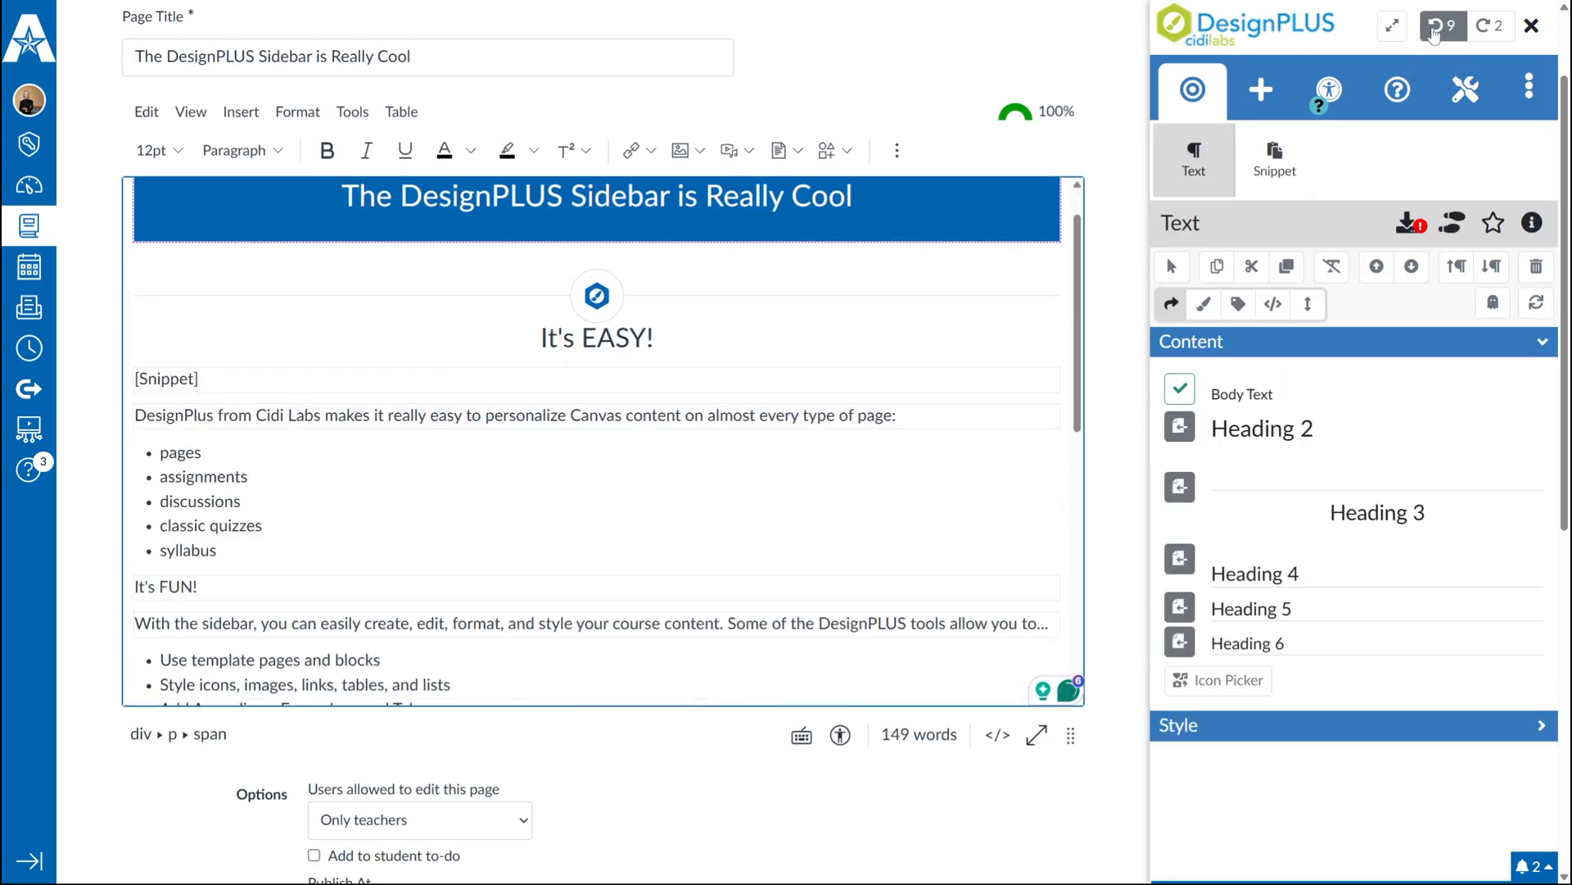
pyautogui.hotkey('ctrl', 'shift', 'Left')
pyautogui.hotkey('ctrl', 'shift', 'Left')
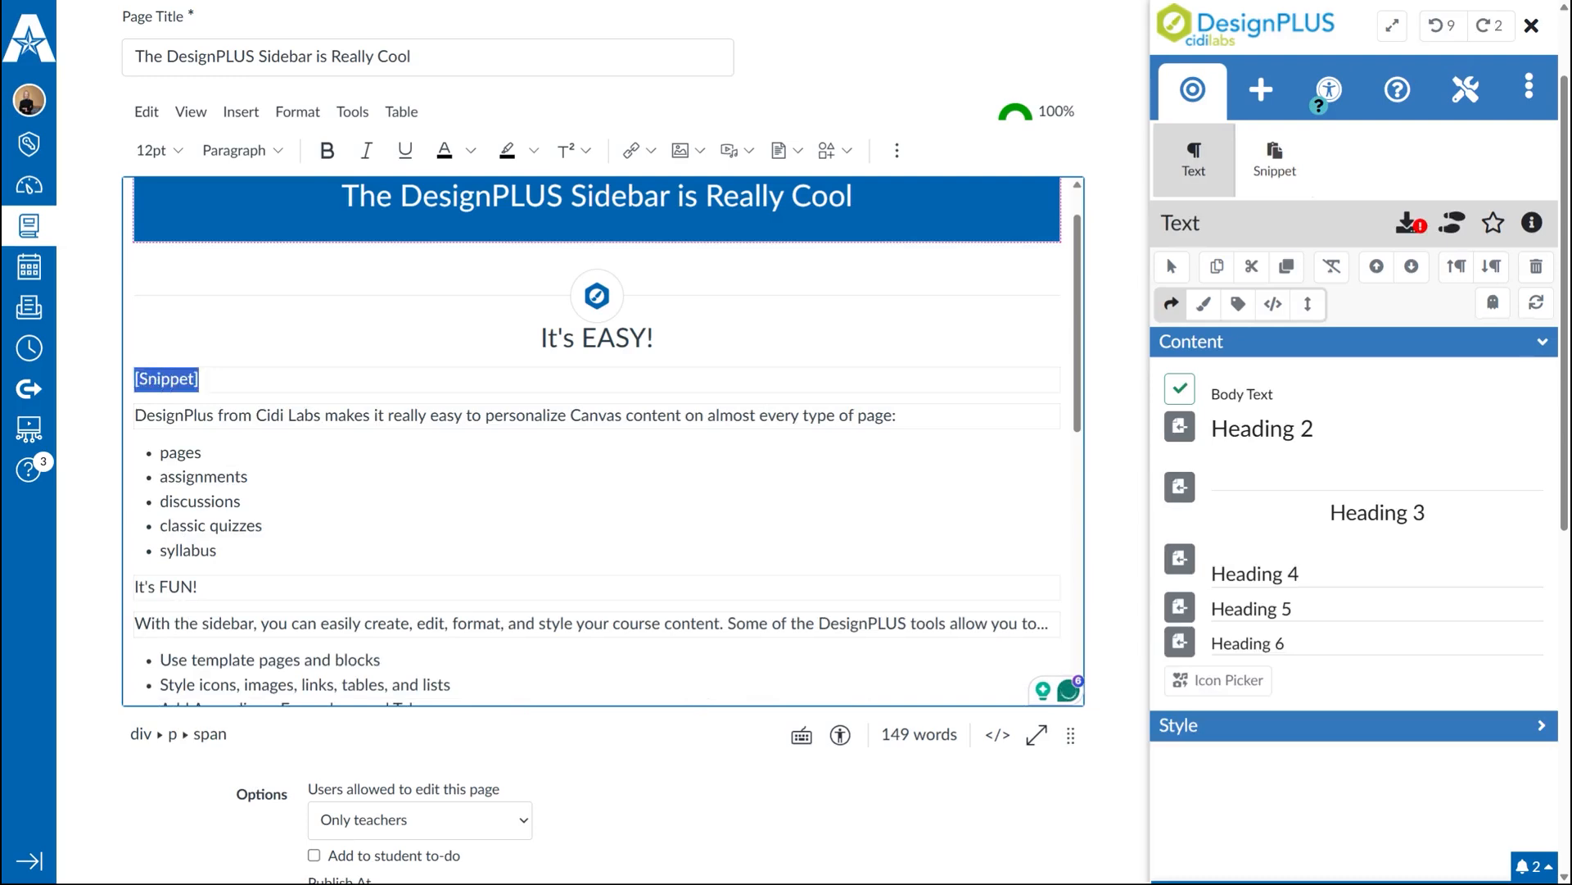
pyautogui.press('BackSpace')
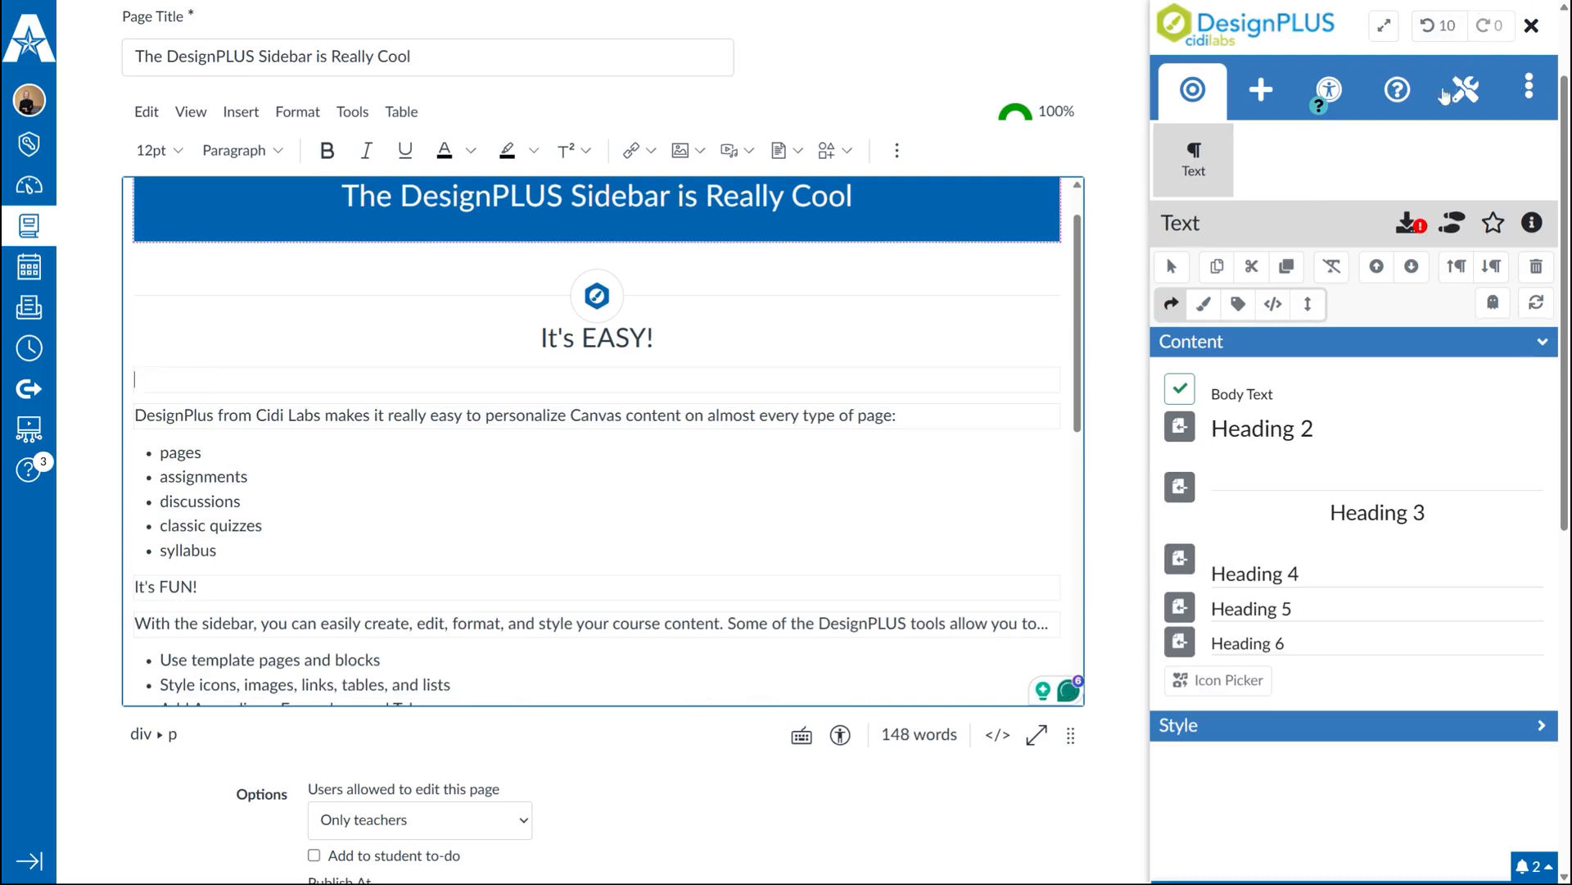
# - Add another Snippet element below the "It's EASY!" heading, preview several DesignPLUS snippets, and insert the Video Details snippet
pyautogui.click(1261, 90)
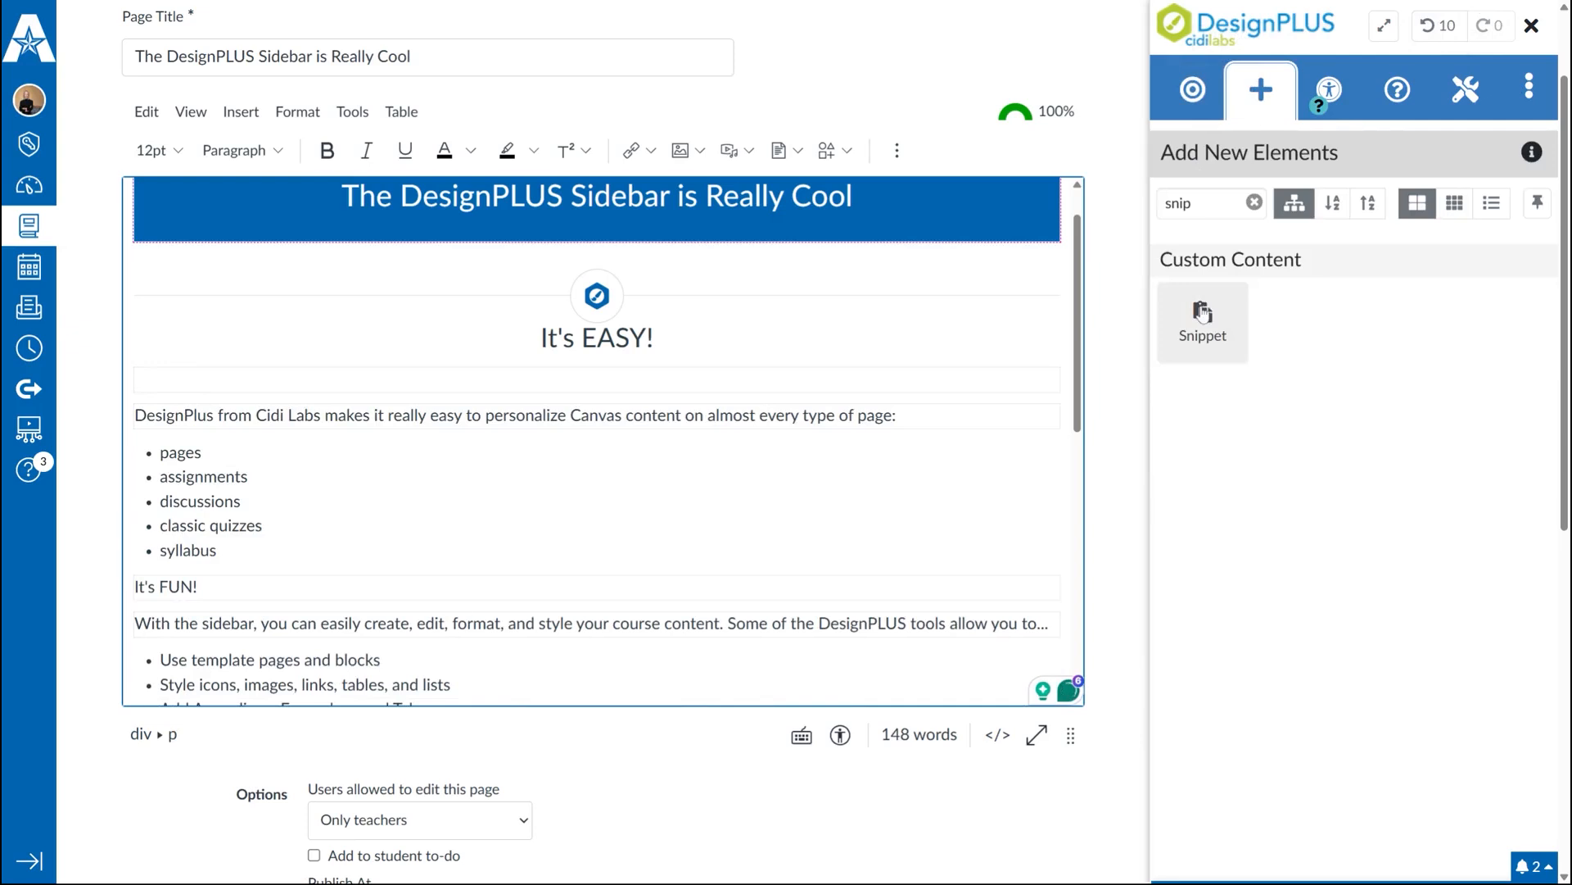
pyautogui.click(1201, 319)
pyautogui.scroll(-2, 1420, 631)
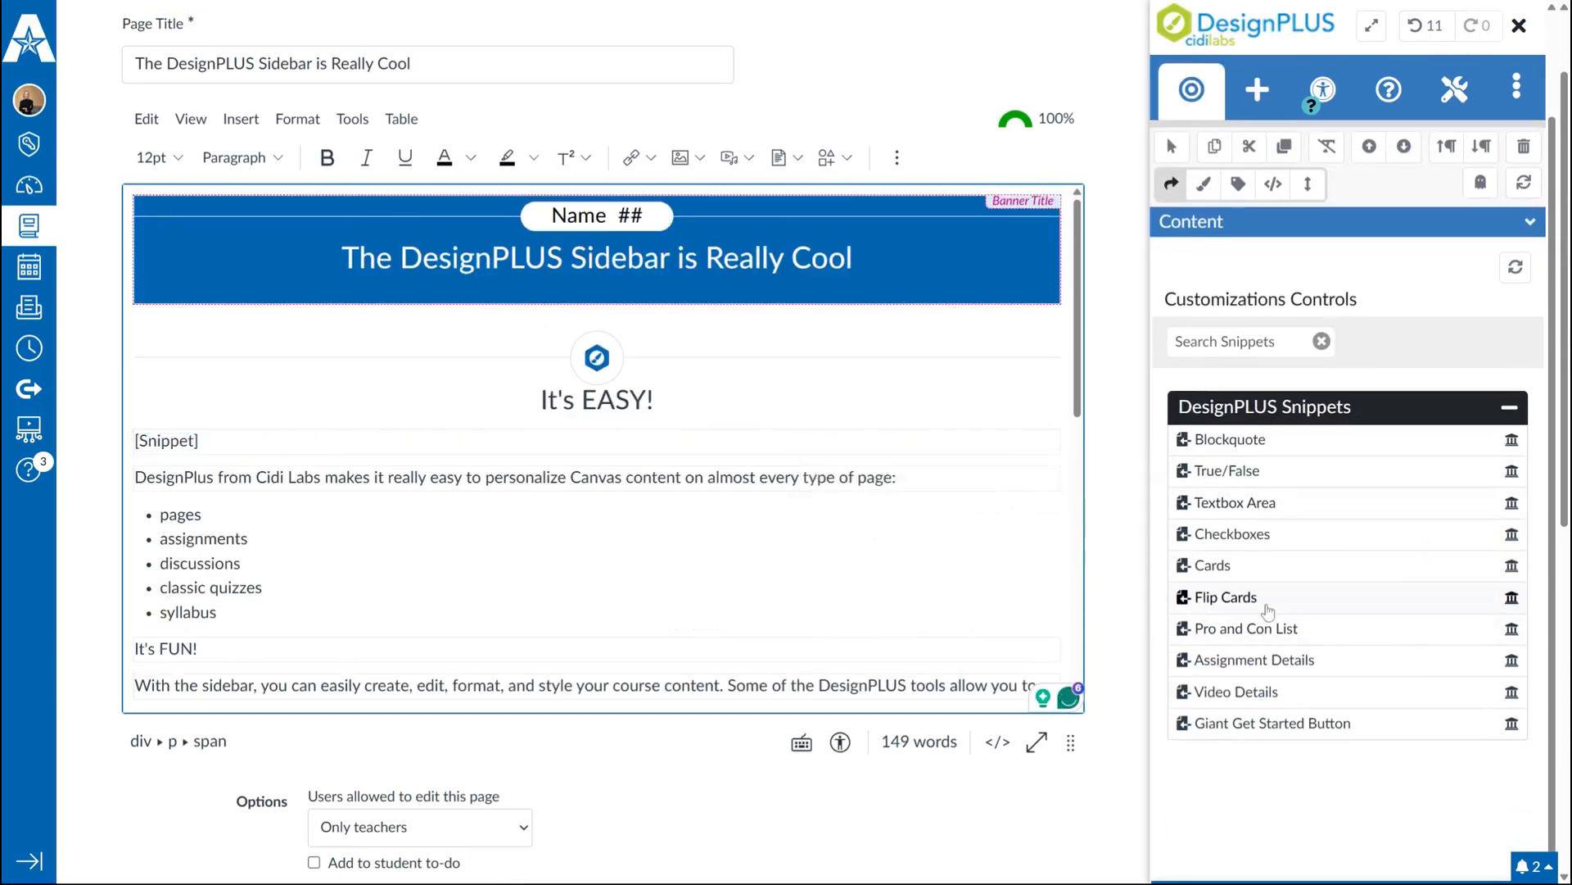
pyautogui.moveTo(1268, 612)
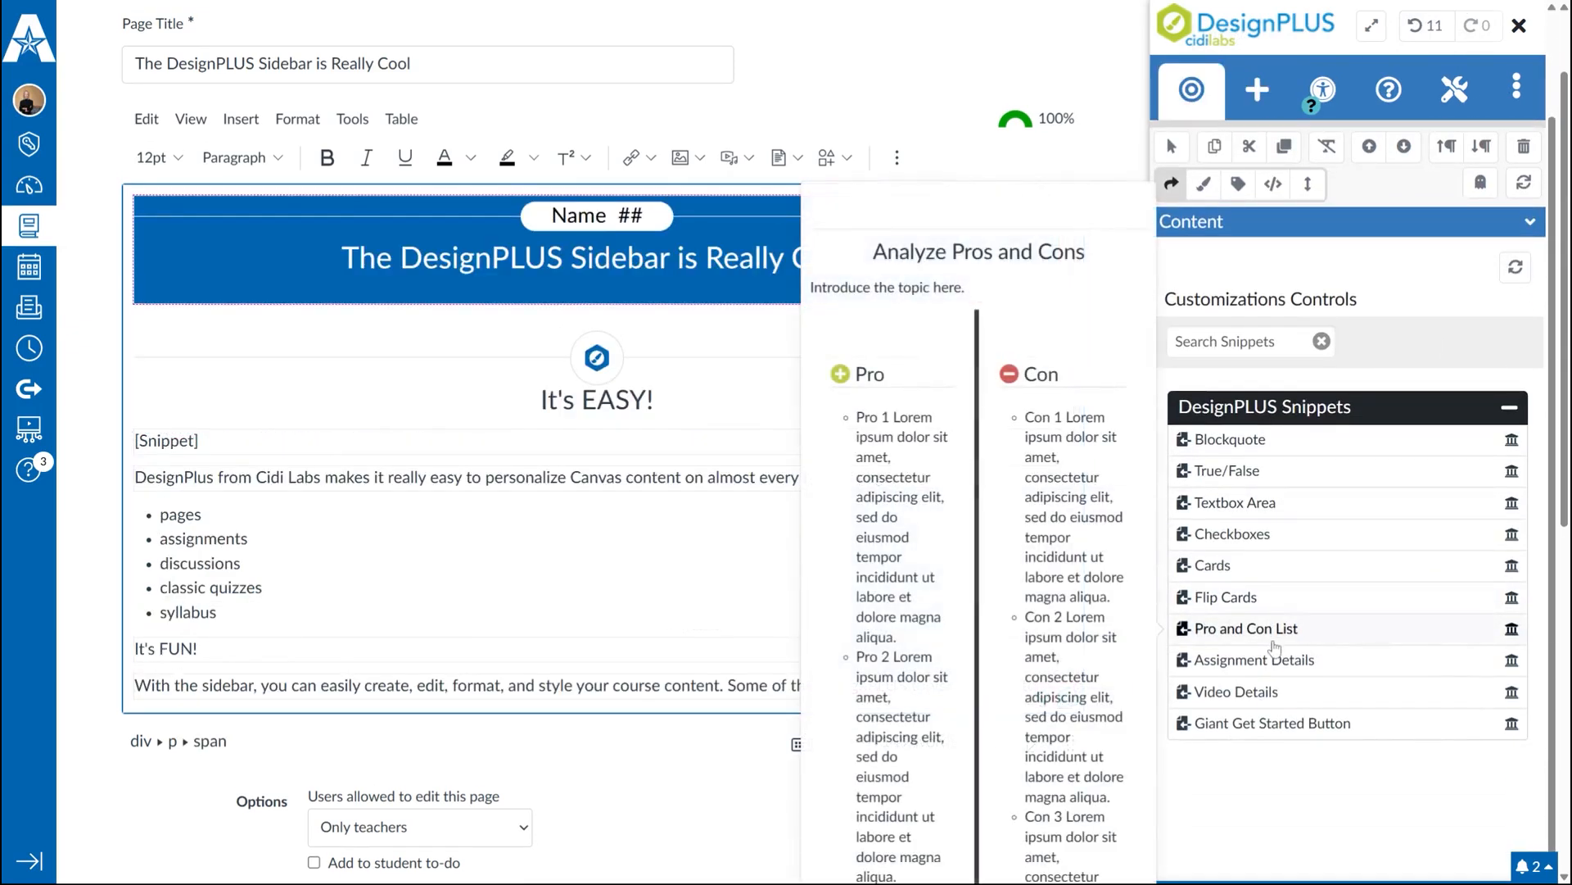
pyautogui.moveTo(1303, 674)
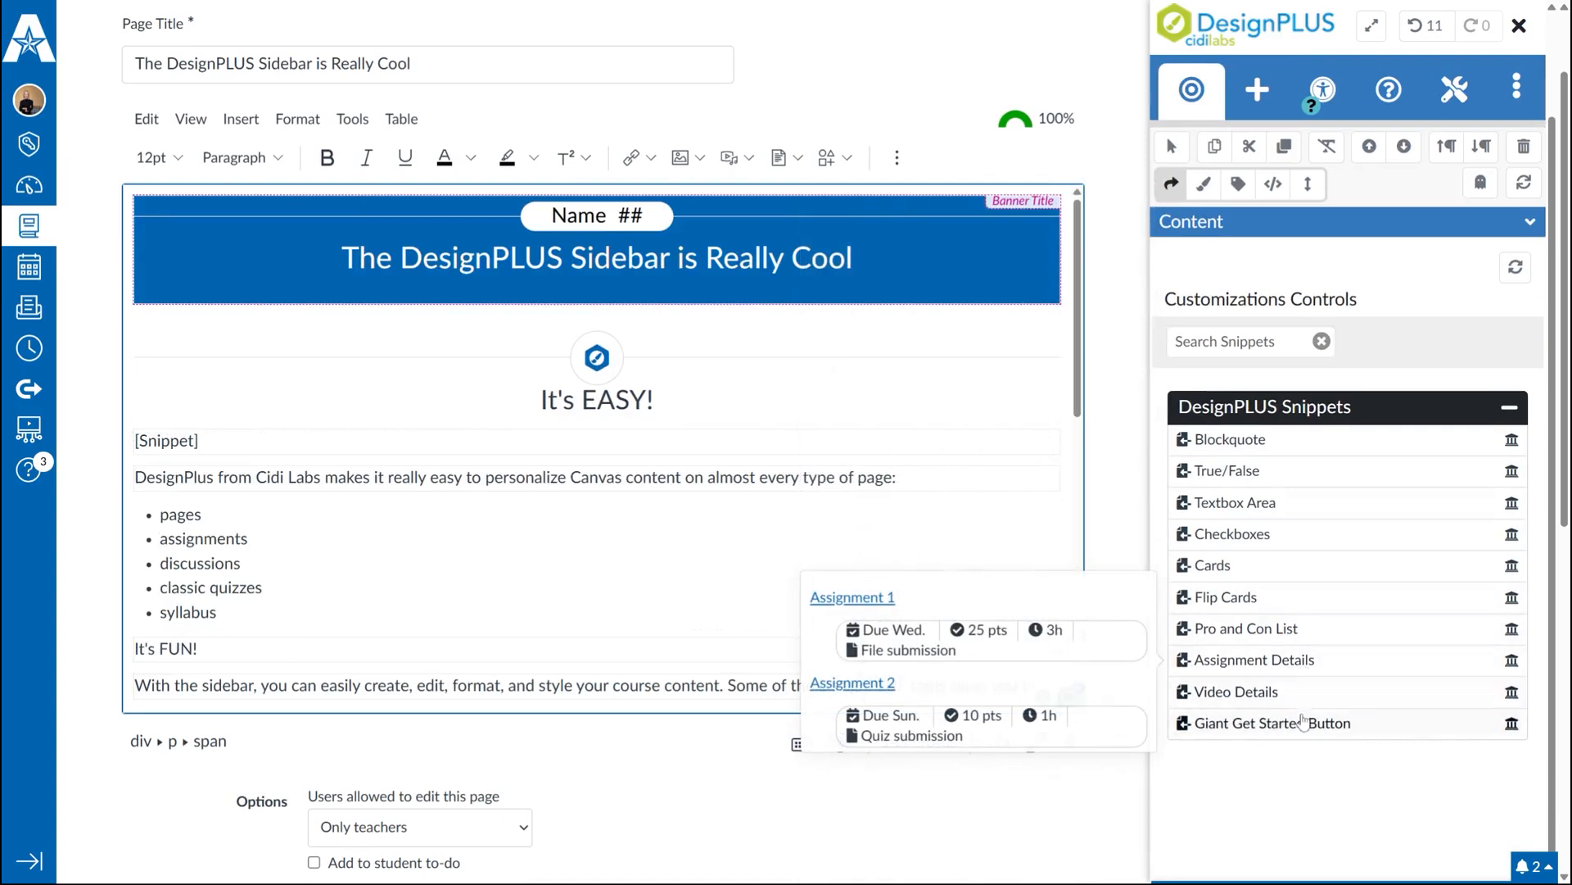
pyautogui.moveTo(1303, 721)
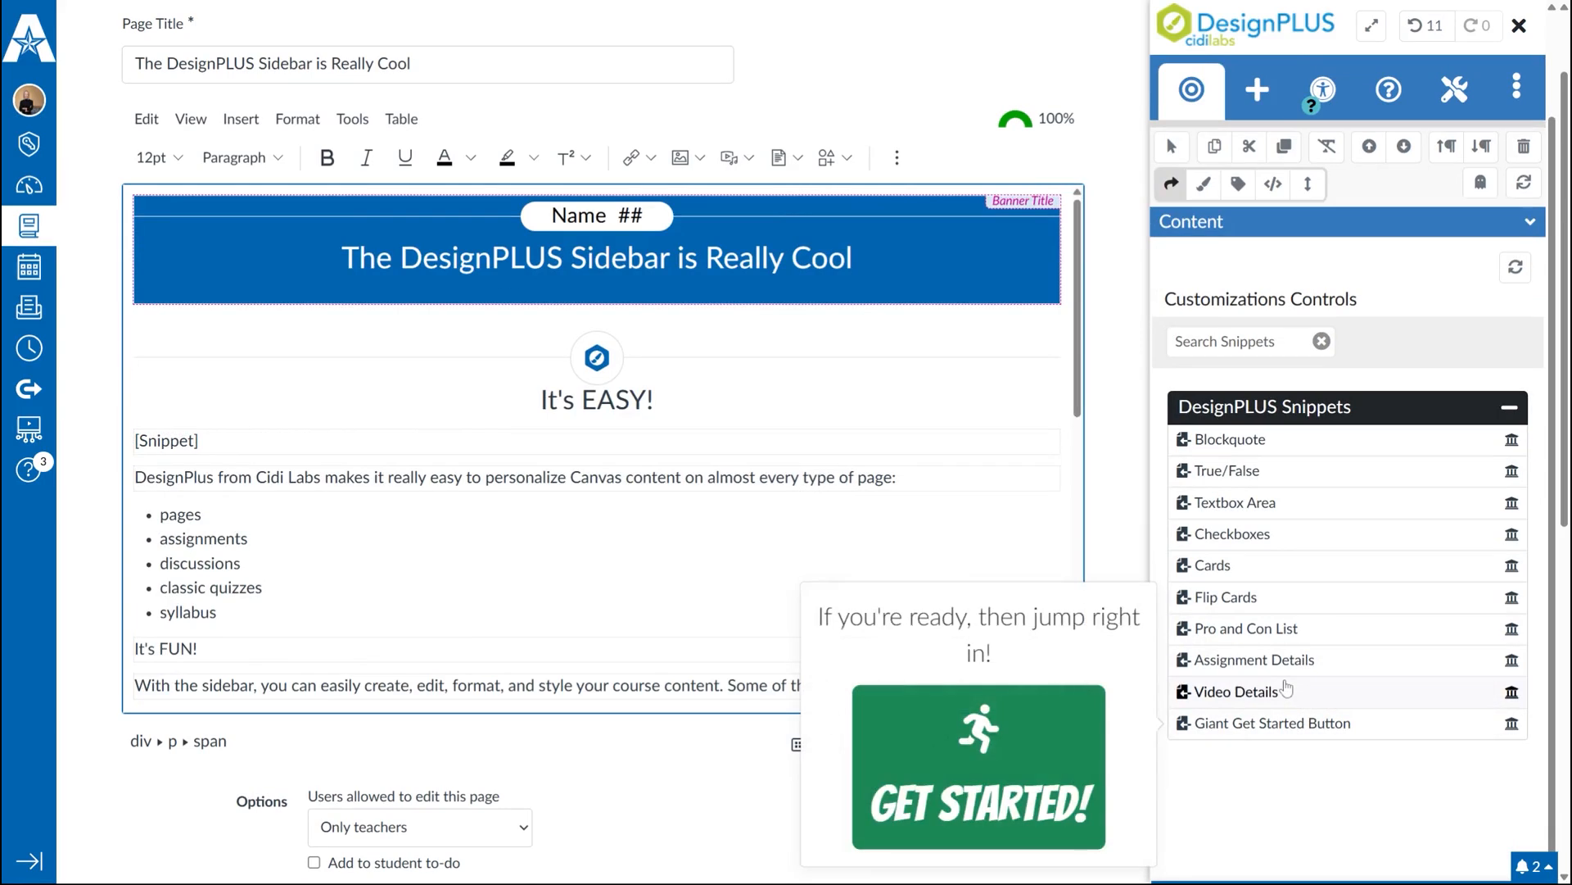
pyautogui.click(1287, 691)
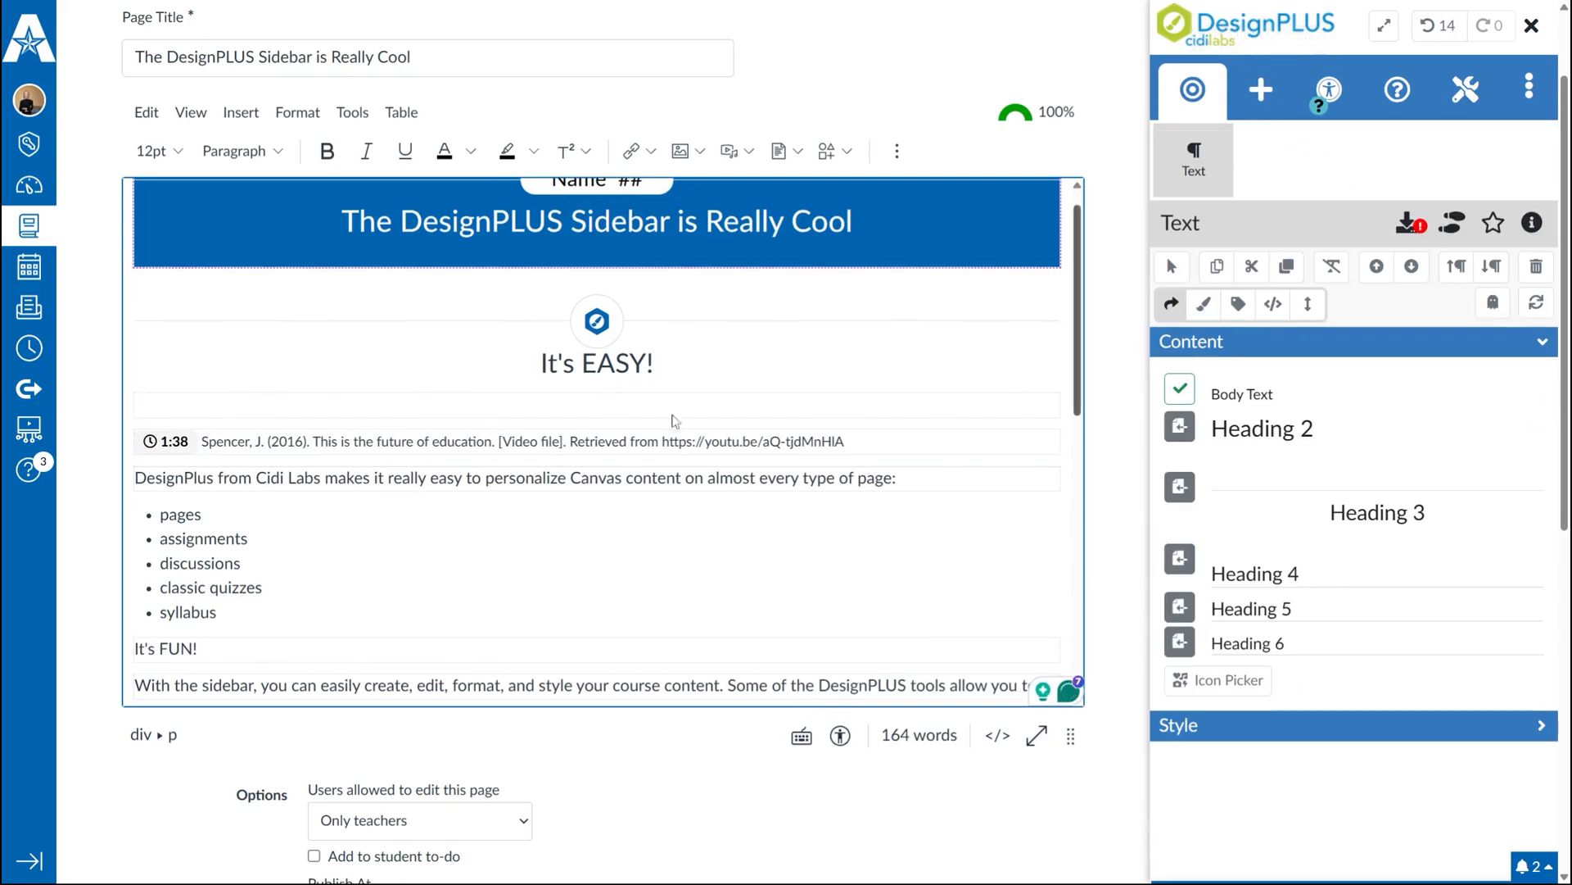
# - Replace the element search with "cont" and insert a Content Block below the "It's EASY!" heading
pyautogui.click(1262, 90)
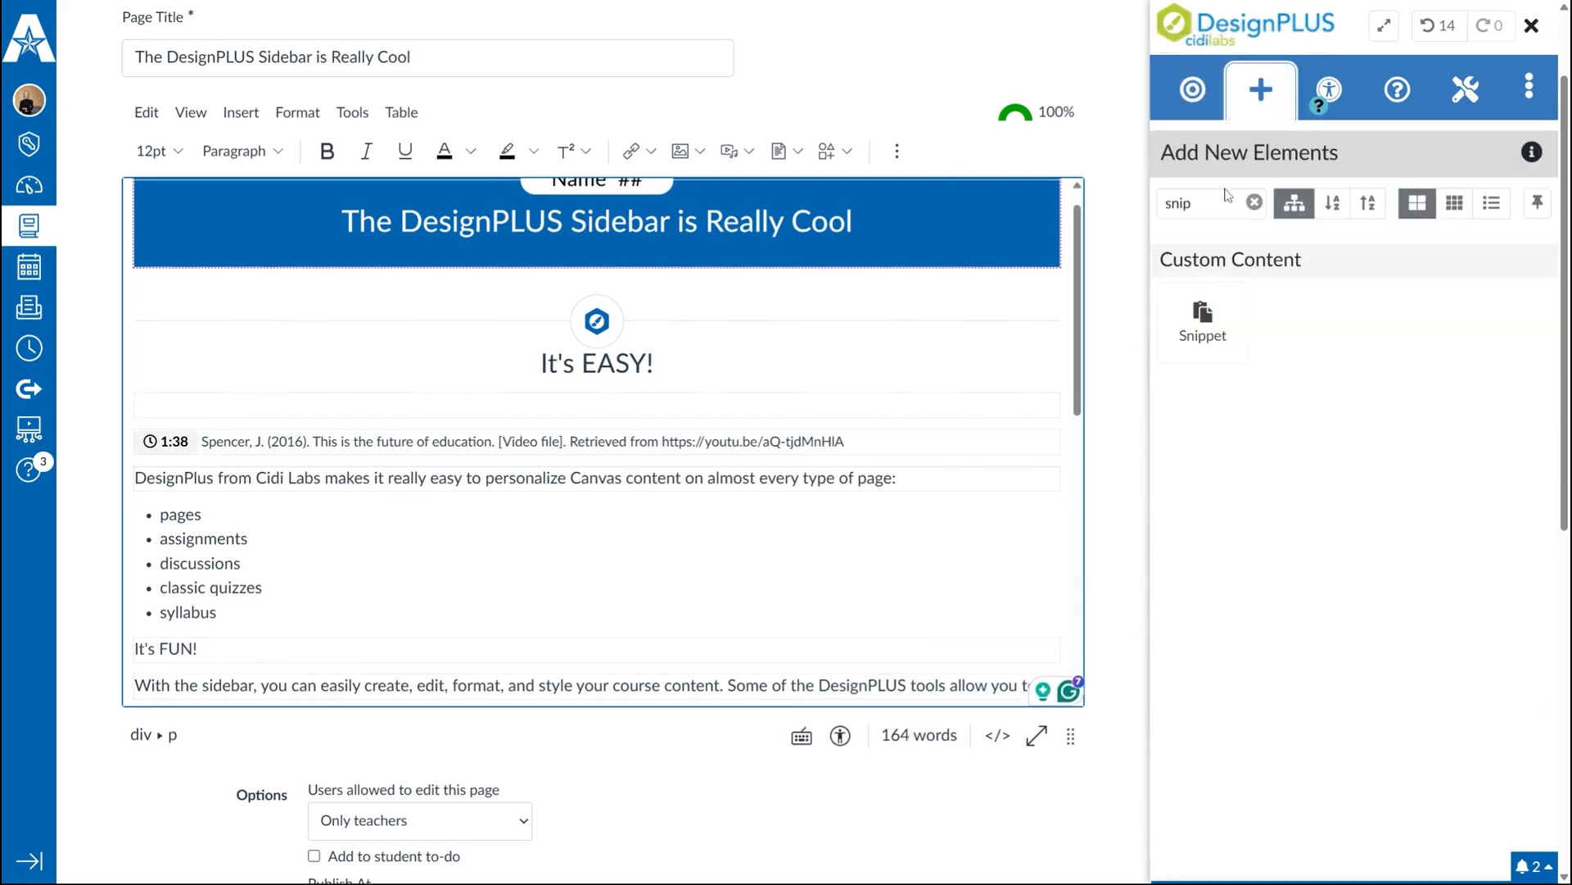
pyautogui.click(1253, 205)
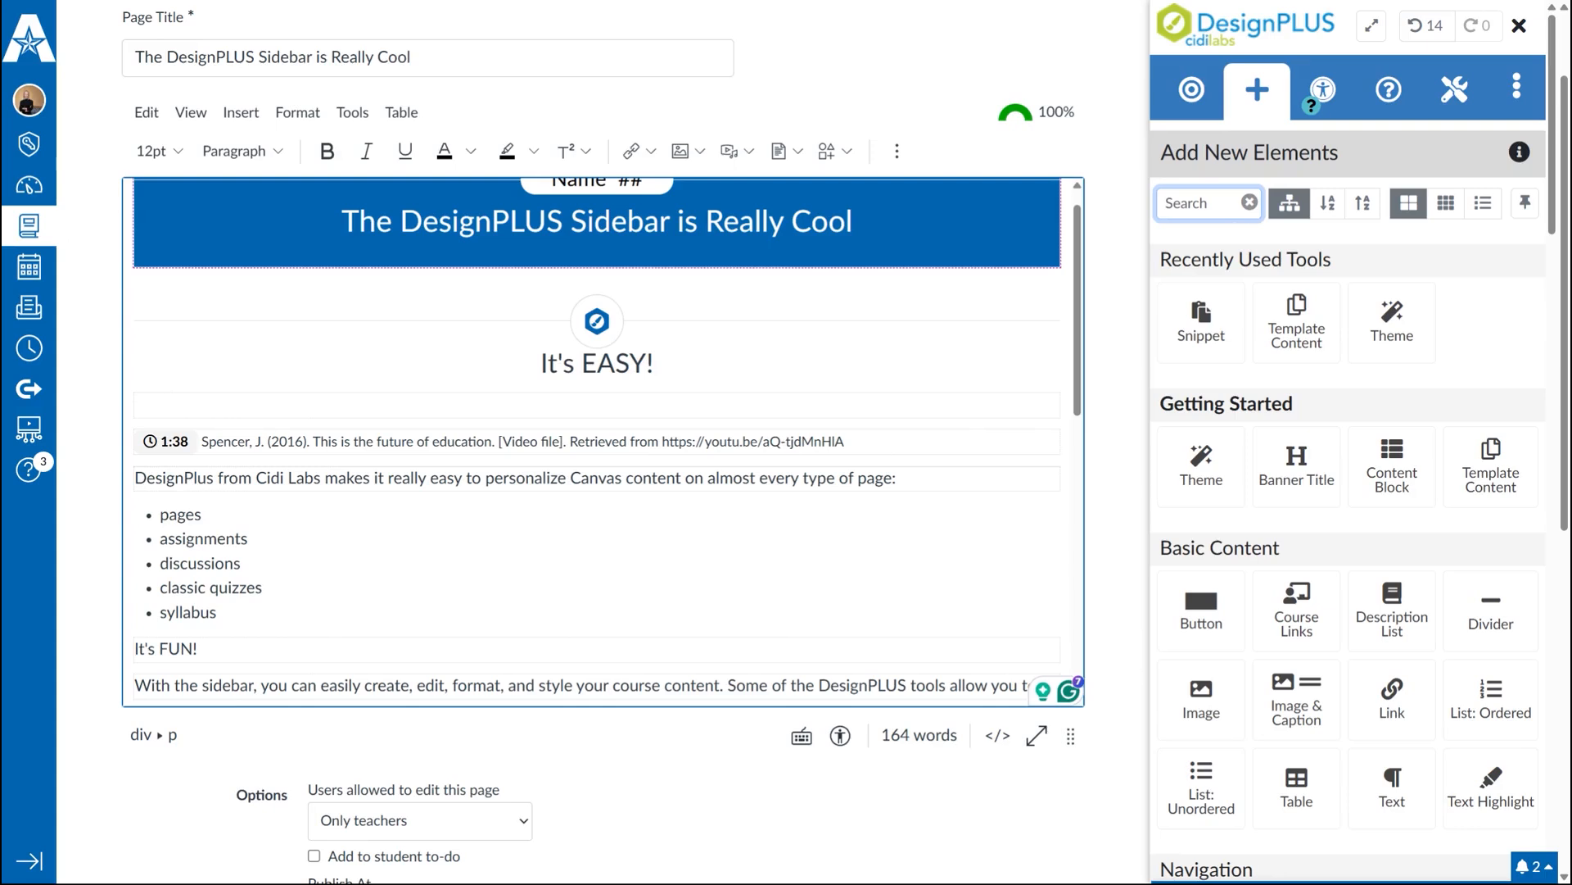
pyautogui.write('cont')
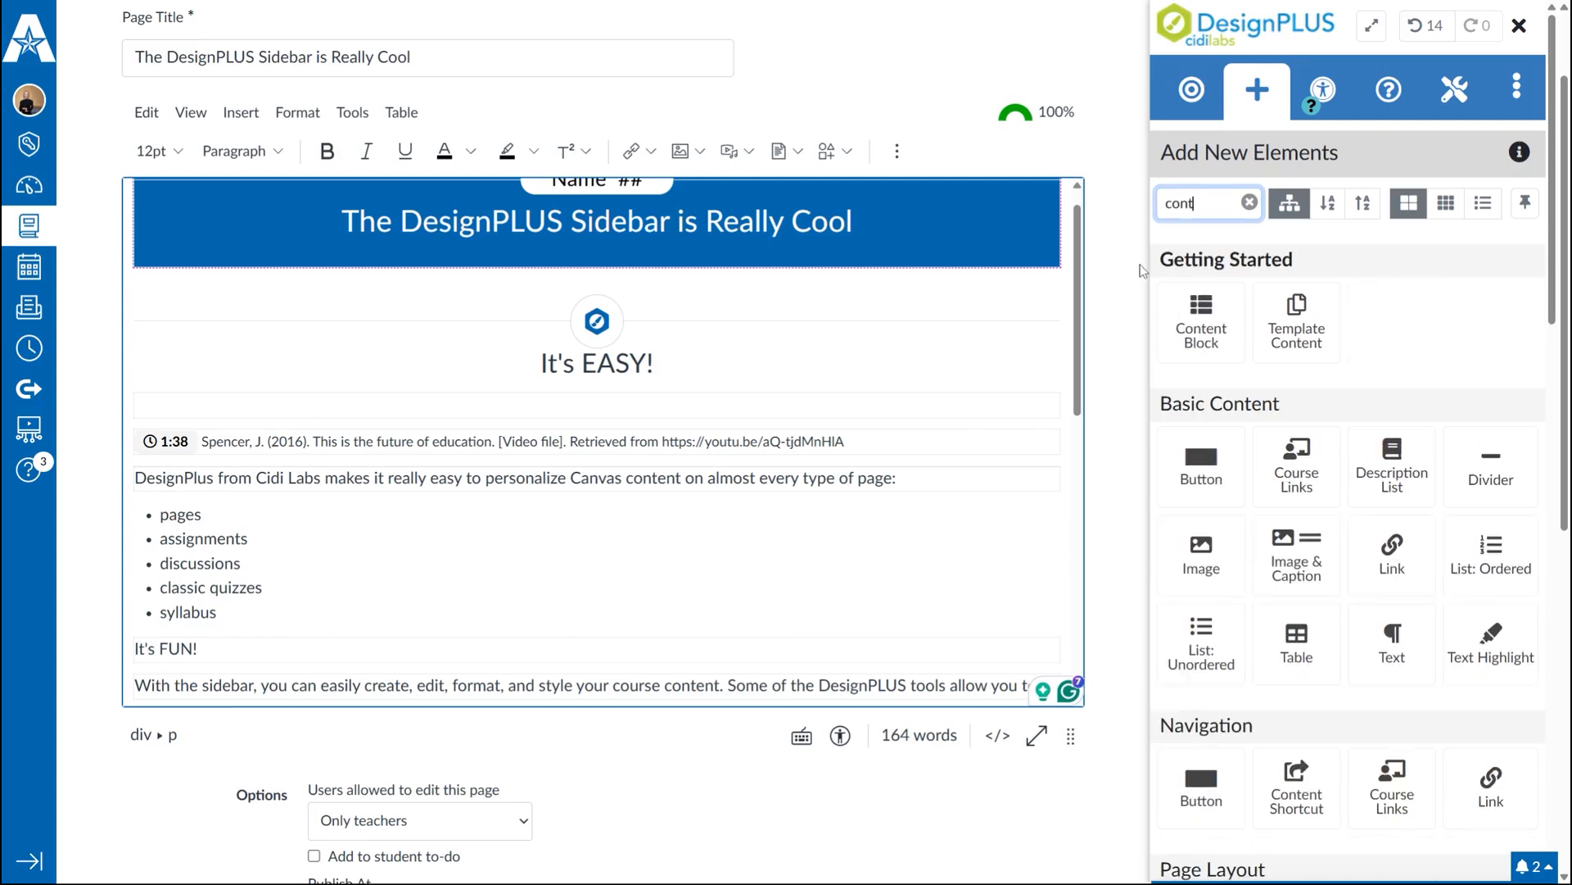
pyautogui.click(1200, 323)
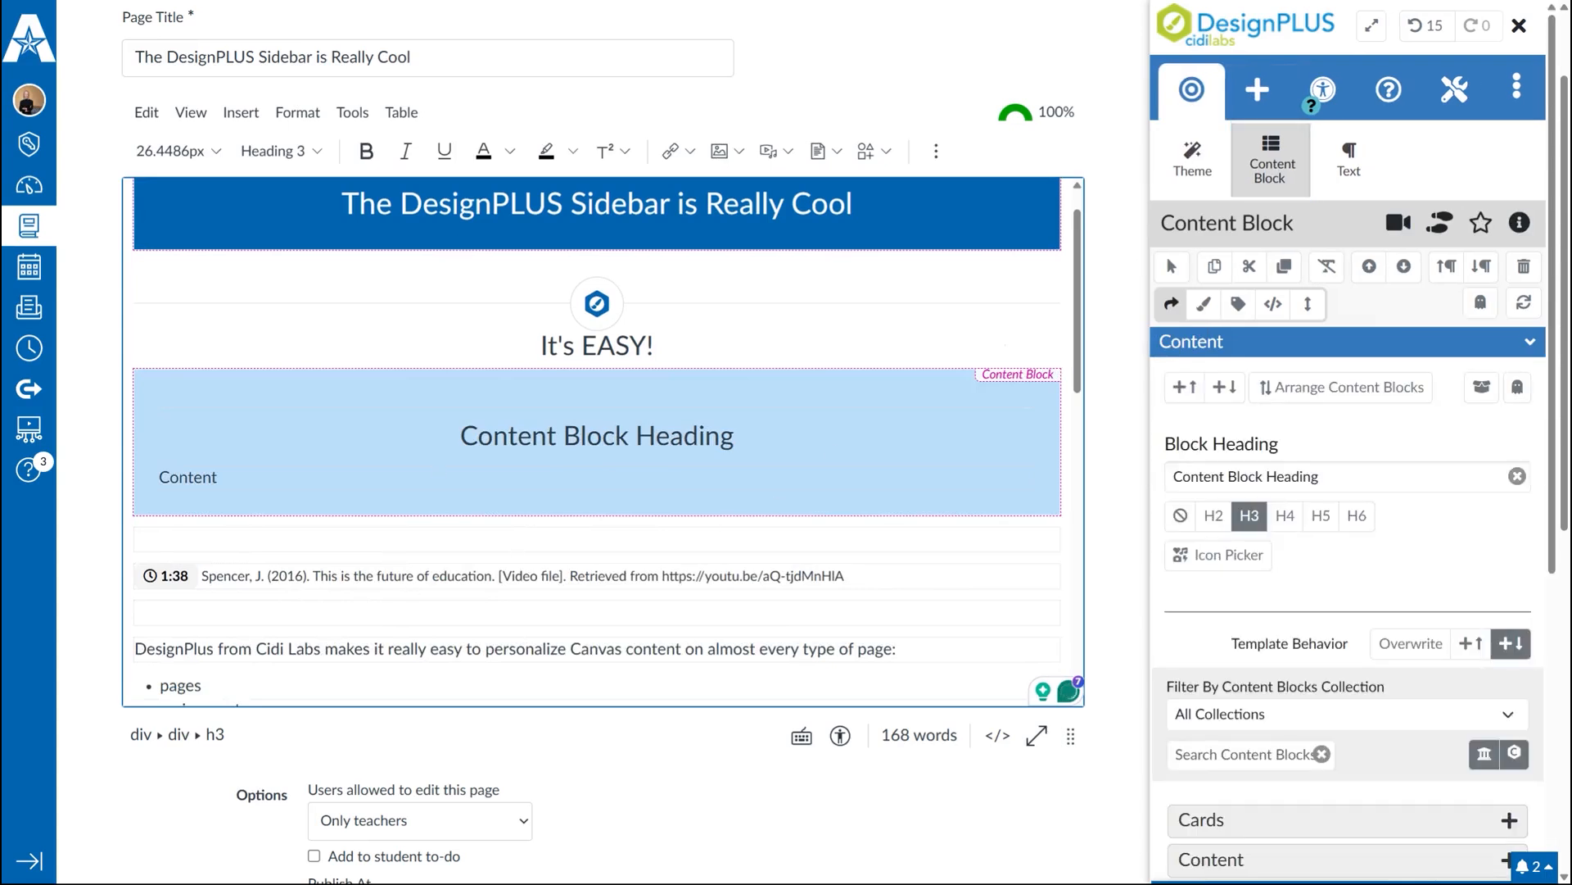
# - Delete the video duration and citation line below the new content block
pyautogui.moveTo(848, 578); pyautogui.dragTo(157, 576)
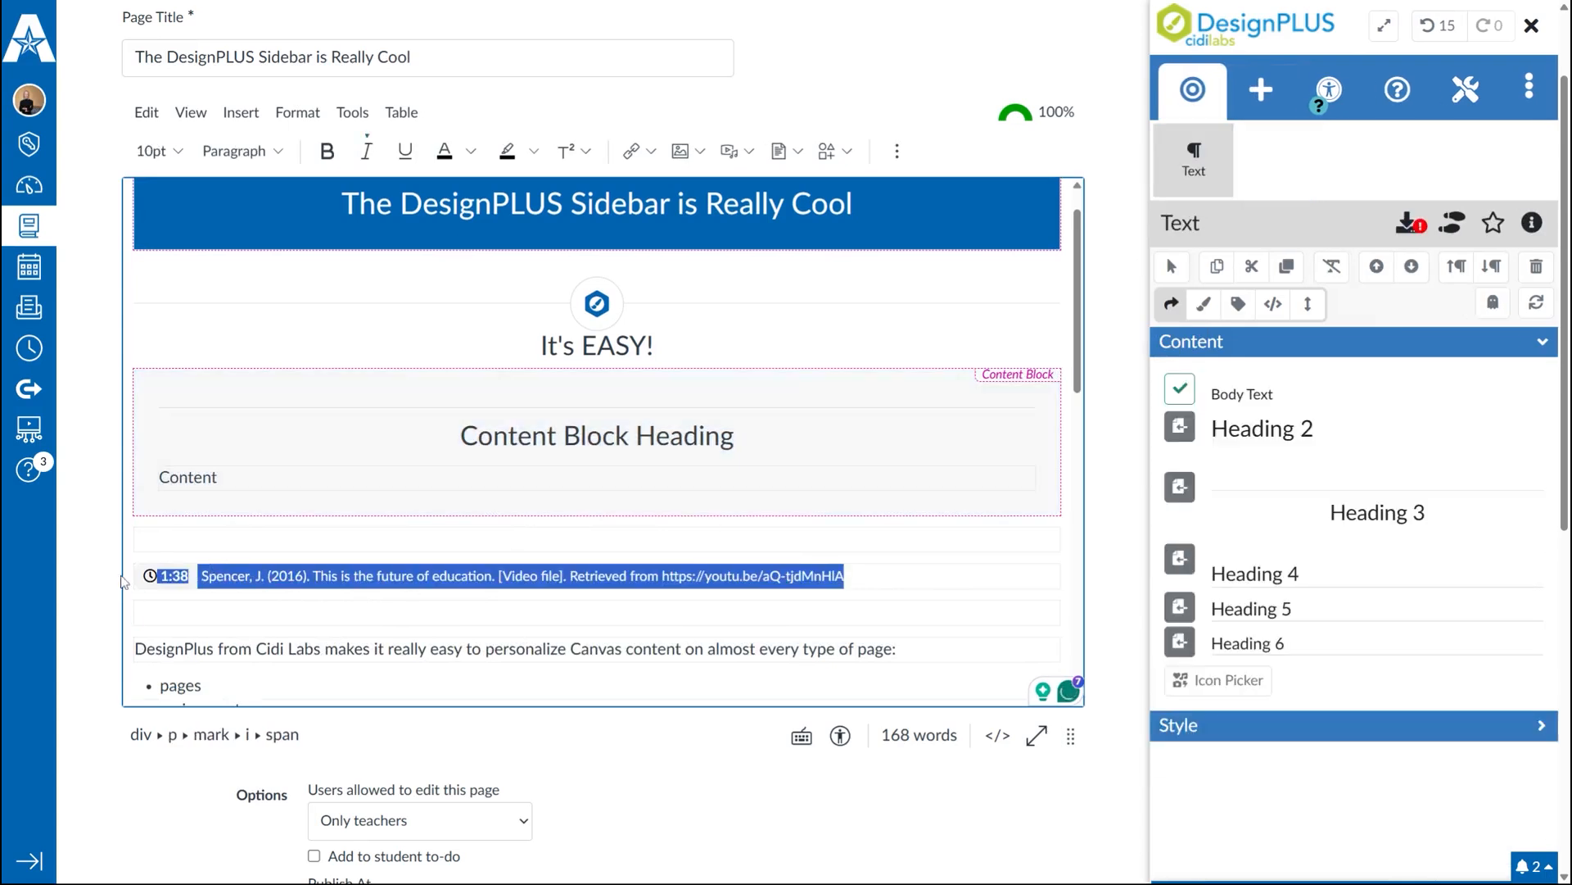
pyautogui.press('BackSpace')
pyautogui.press('BackSpace')
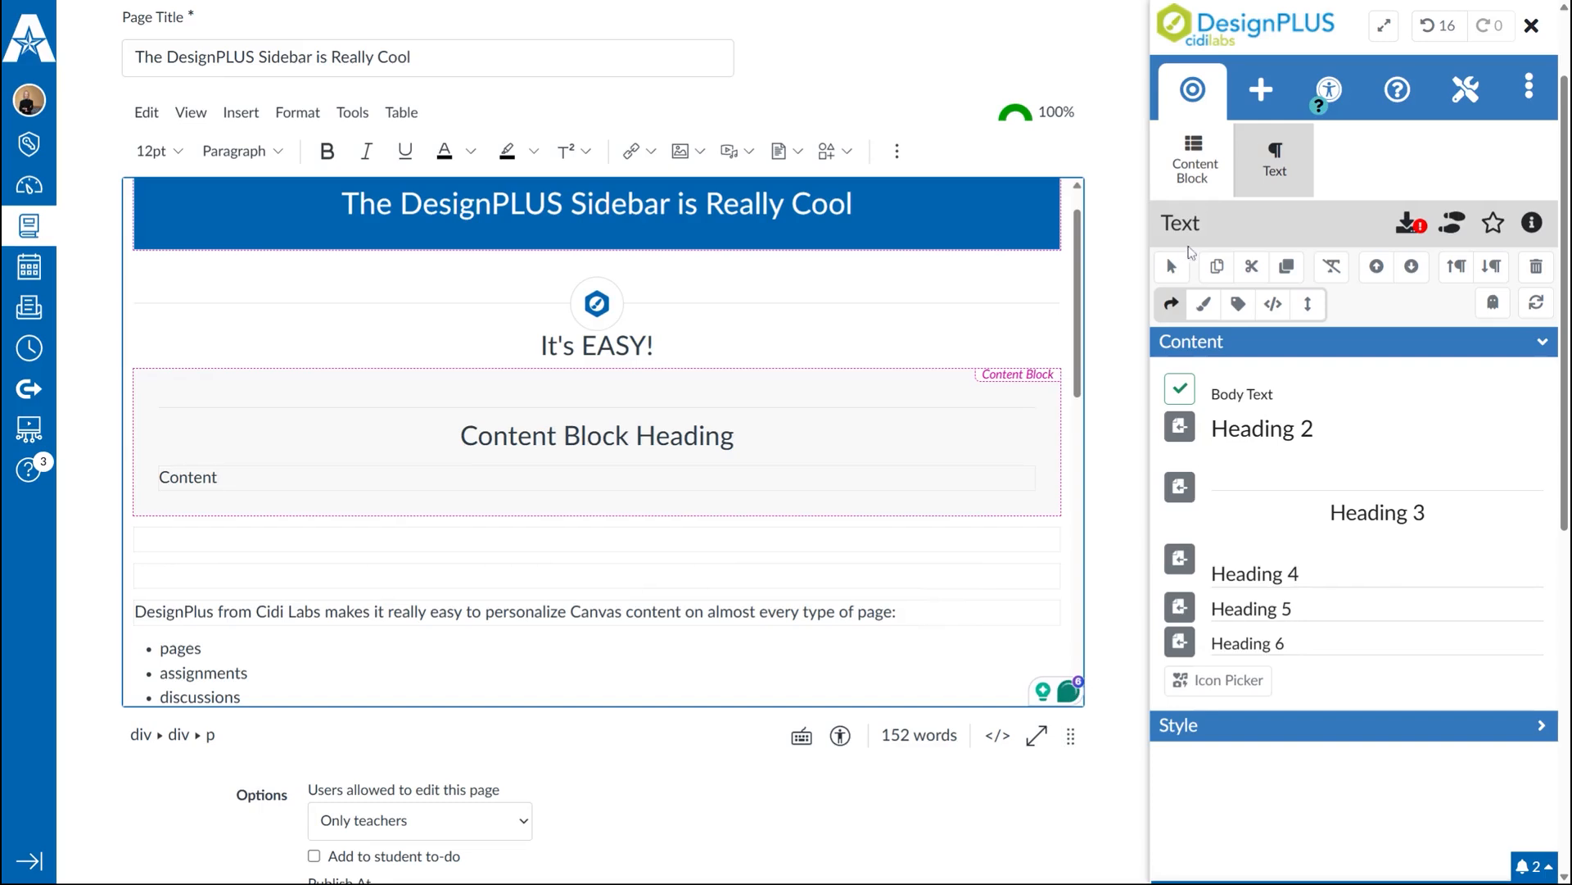
# - Open the content block's settings and preview the block templates in the Callout and Cards categories
pyautogui.click(1201, 173)
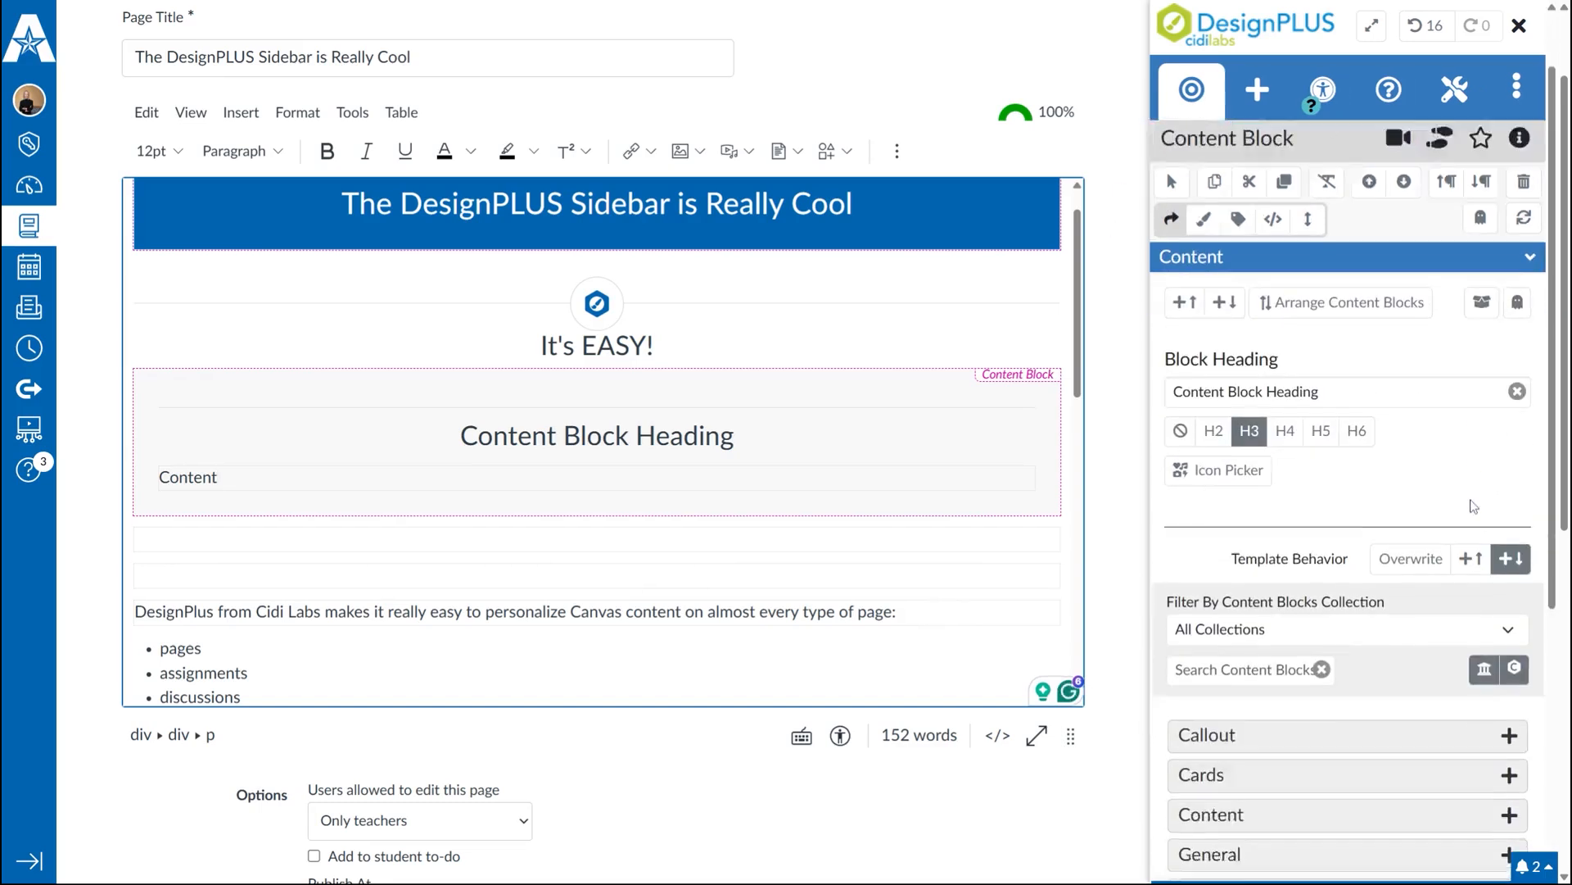
pyautogui.scroll(-5, 1474, 505)
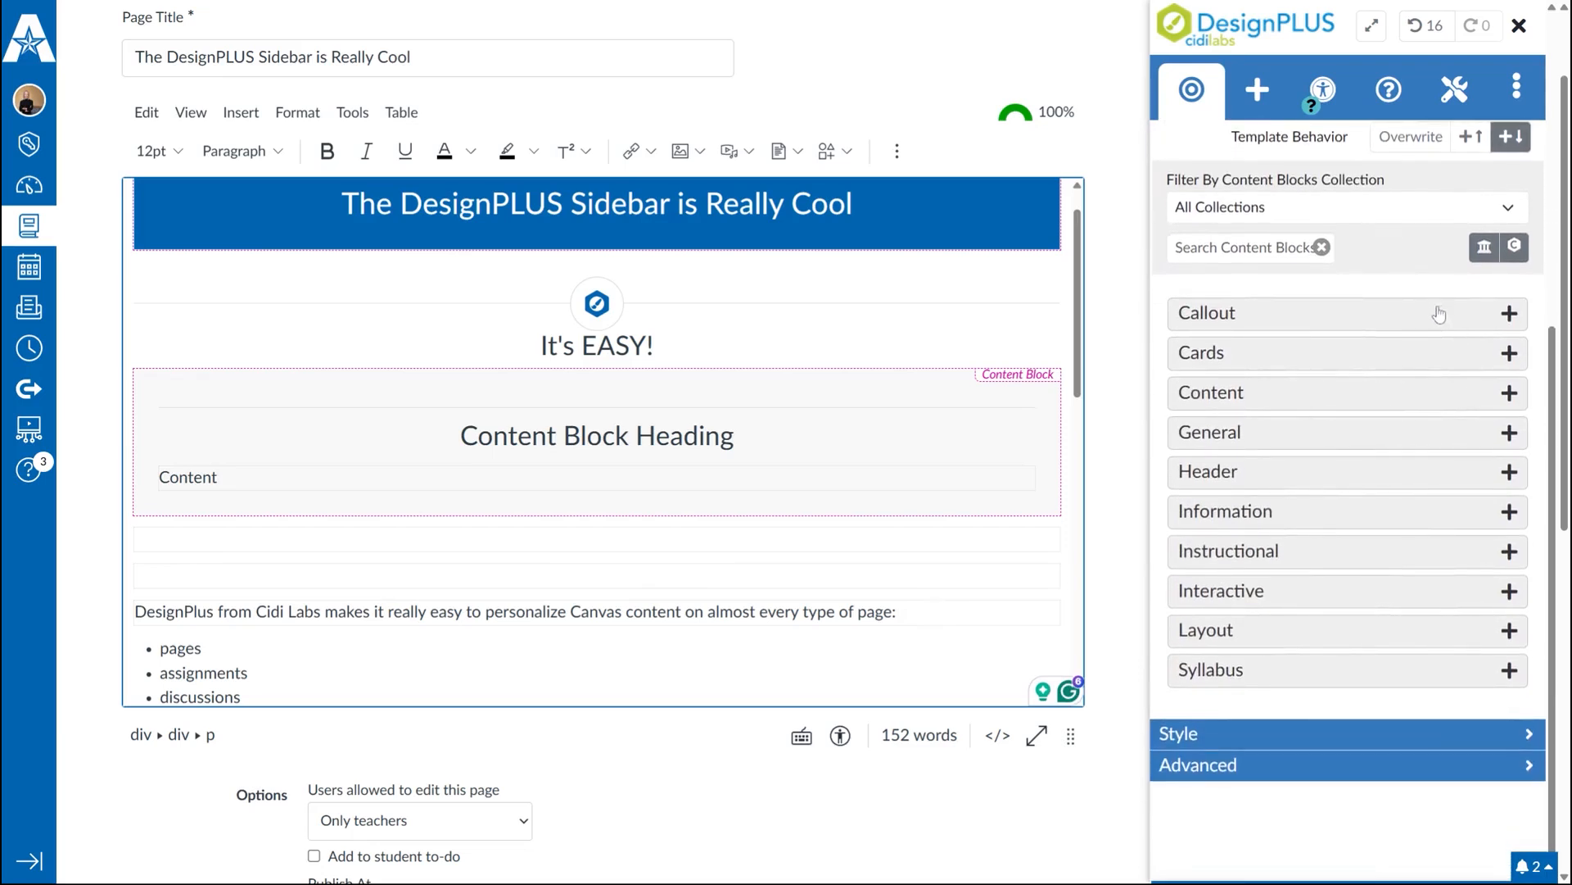
pyautogui.click(1439, 314)
pyautogui.moveTo(1315, 344)
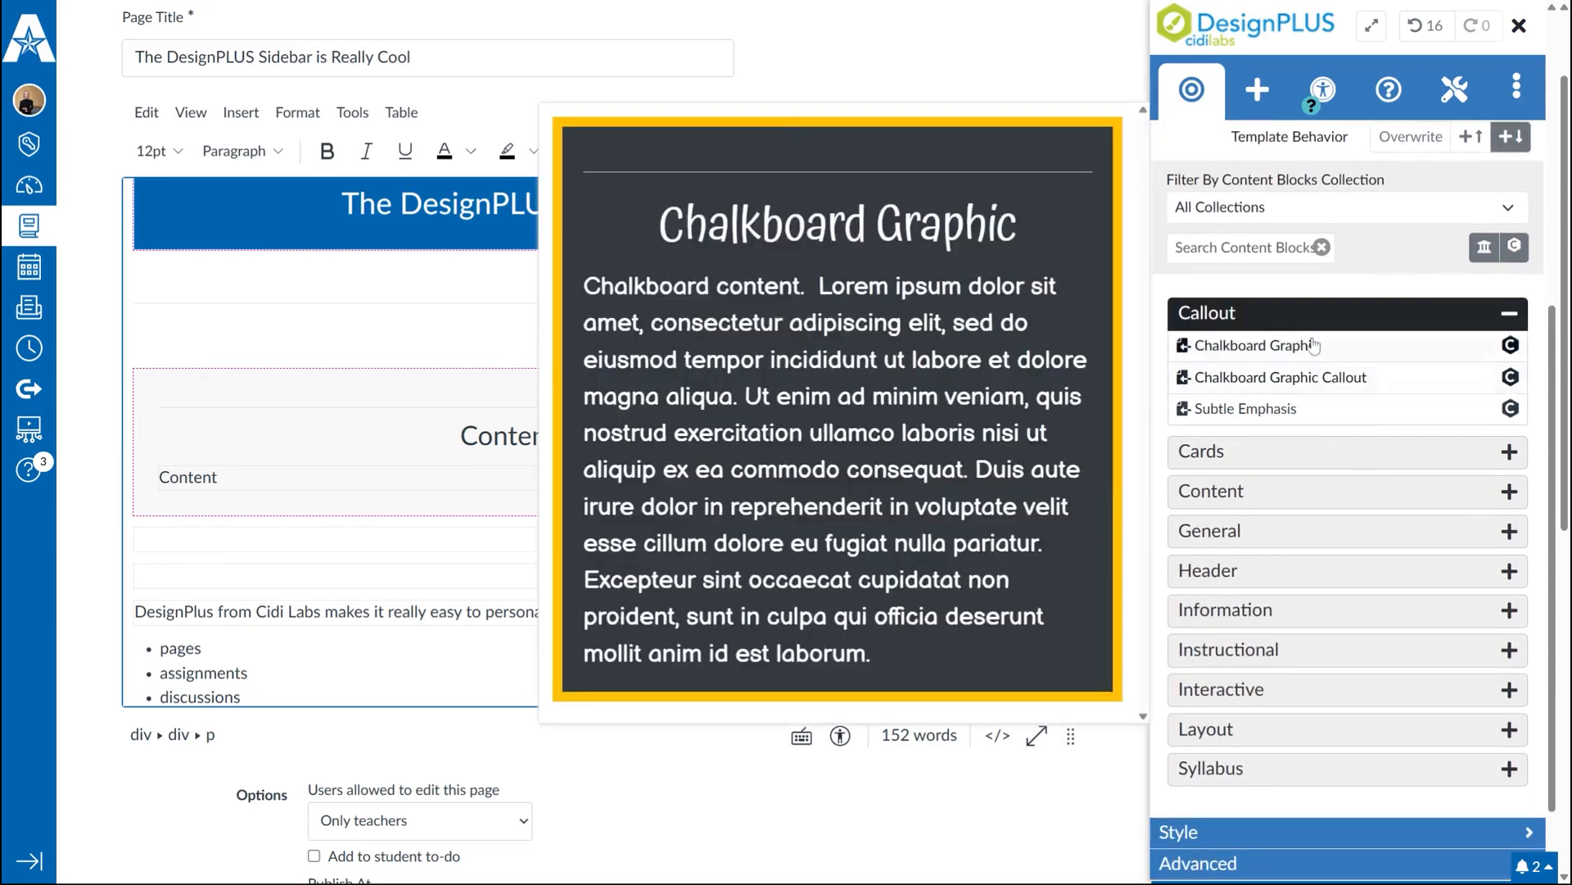
pyautogui.click(1311, 451)
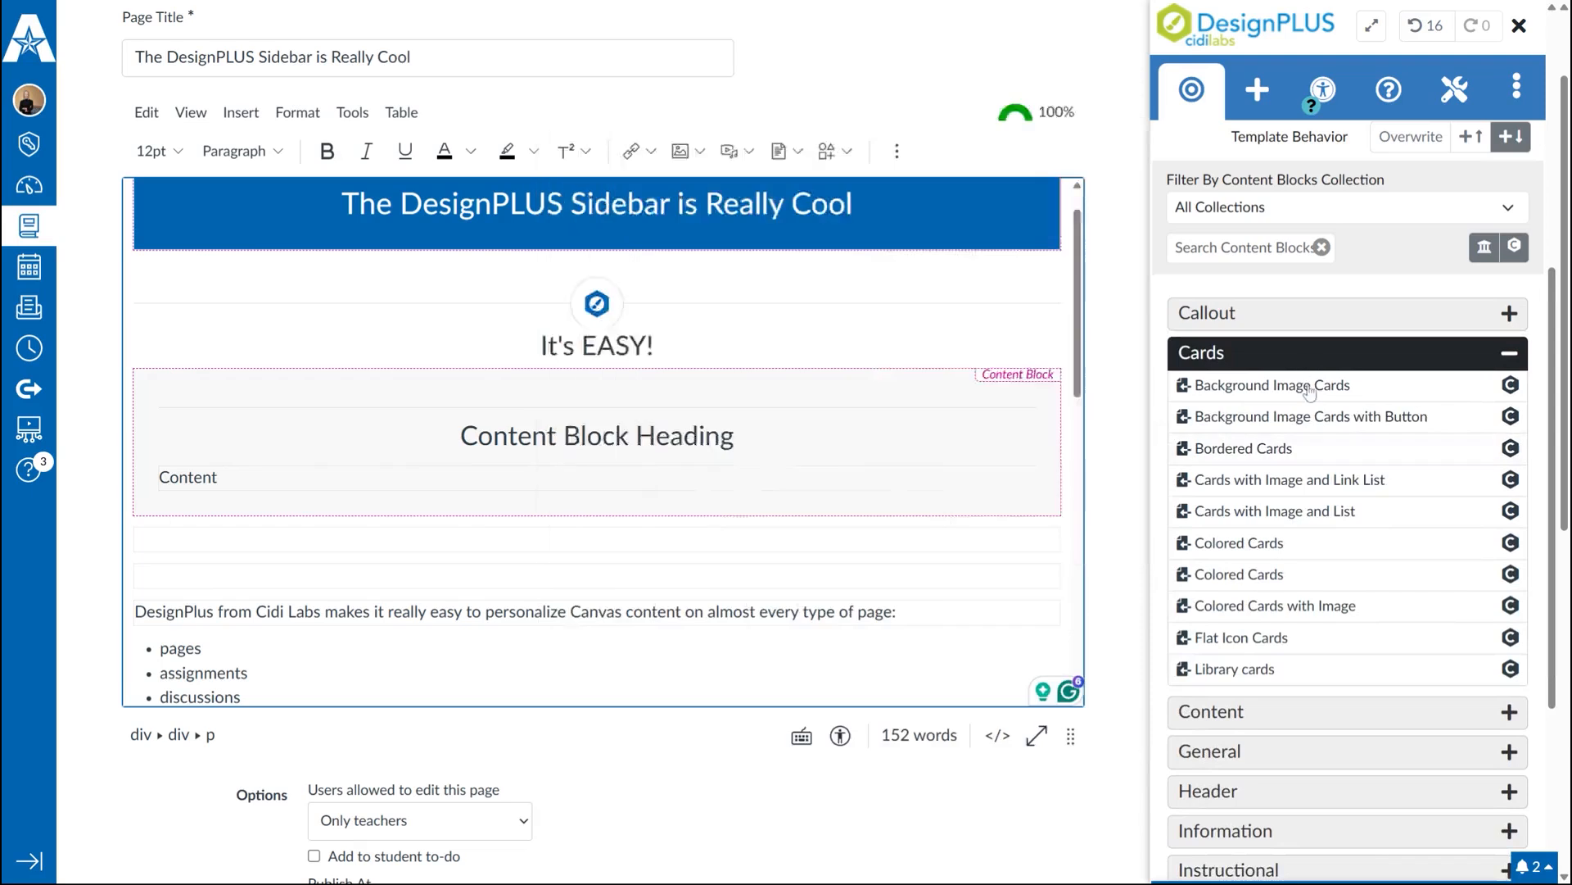
pyautogui.moveTo(1335, 677)
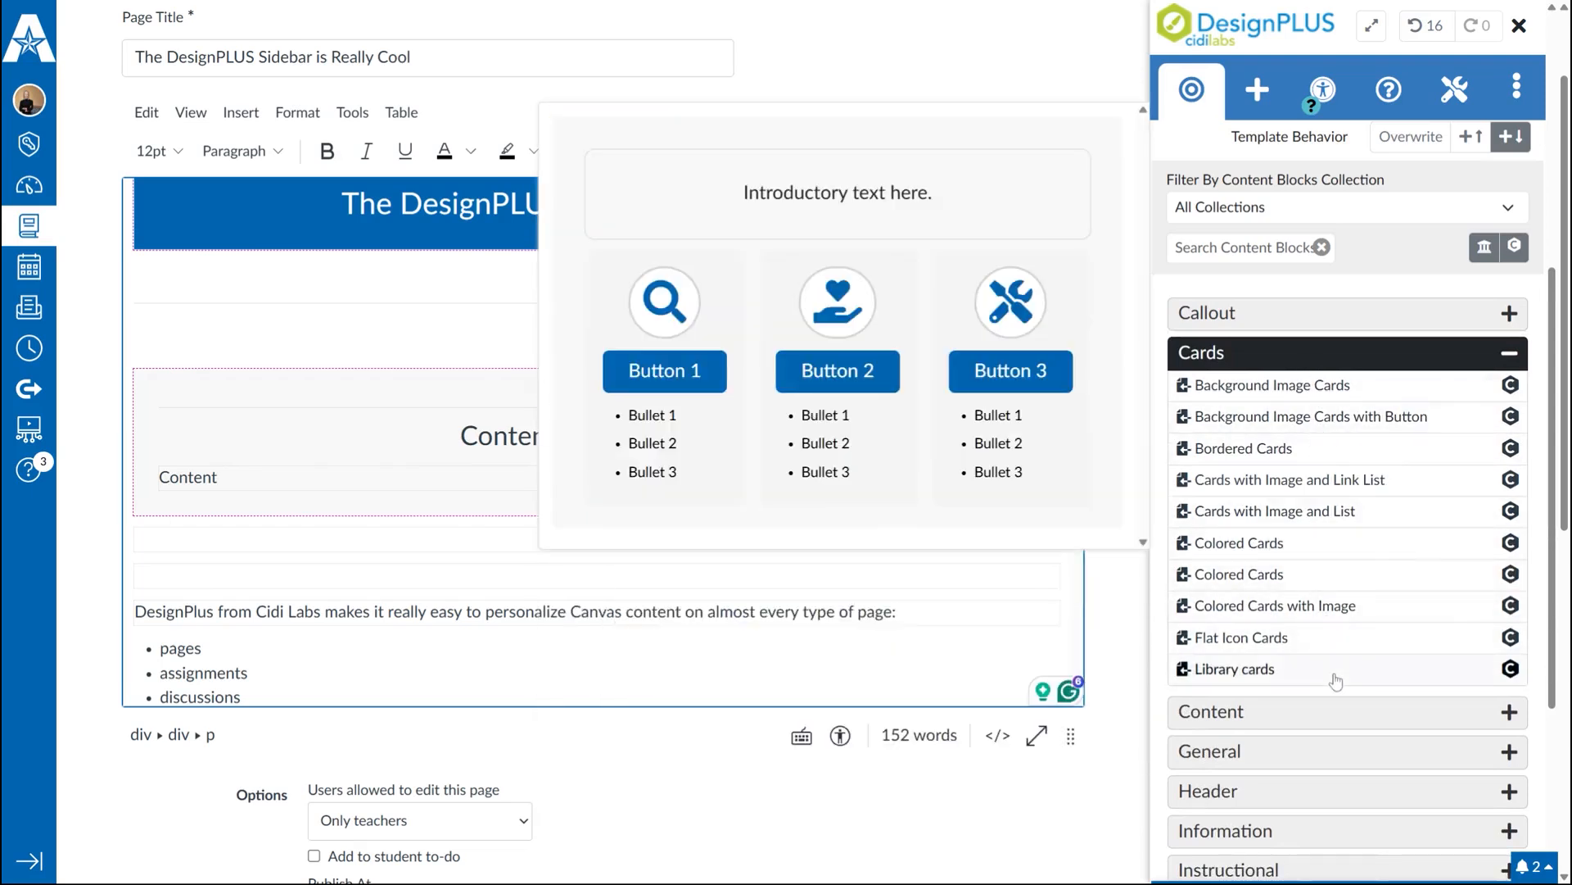
pyautogui.scroll(-2, 1347, 688)
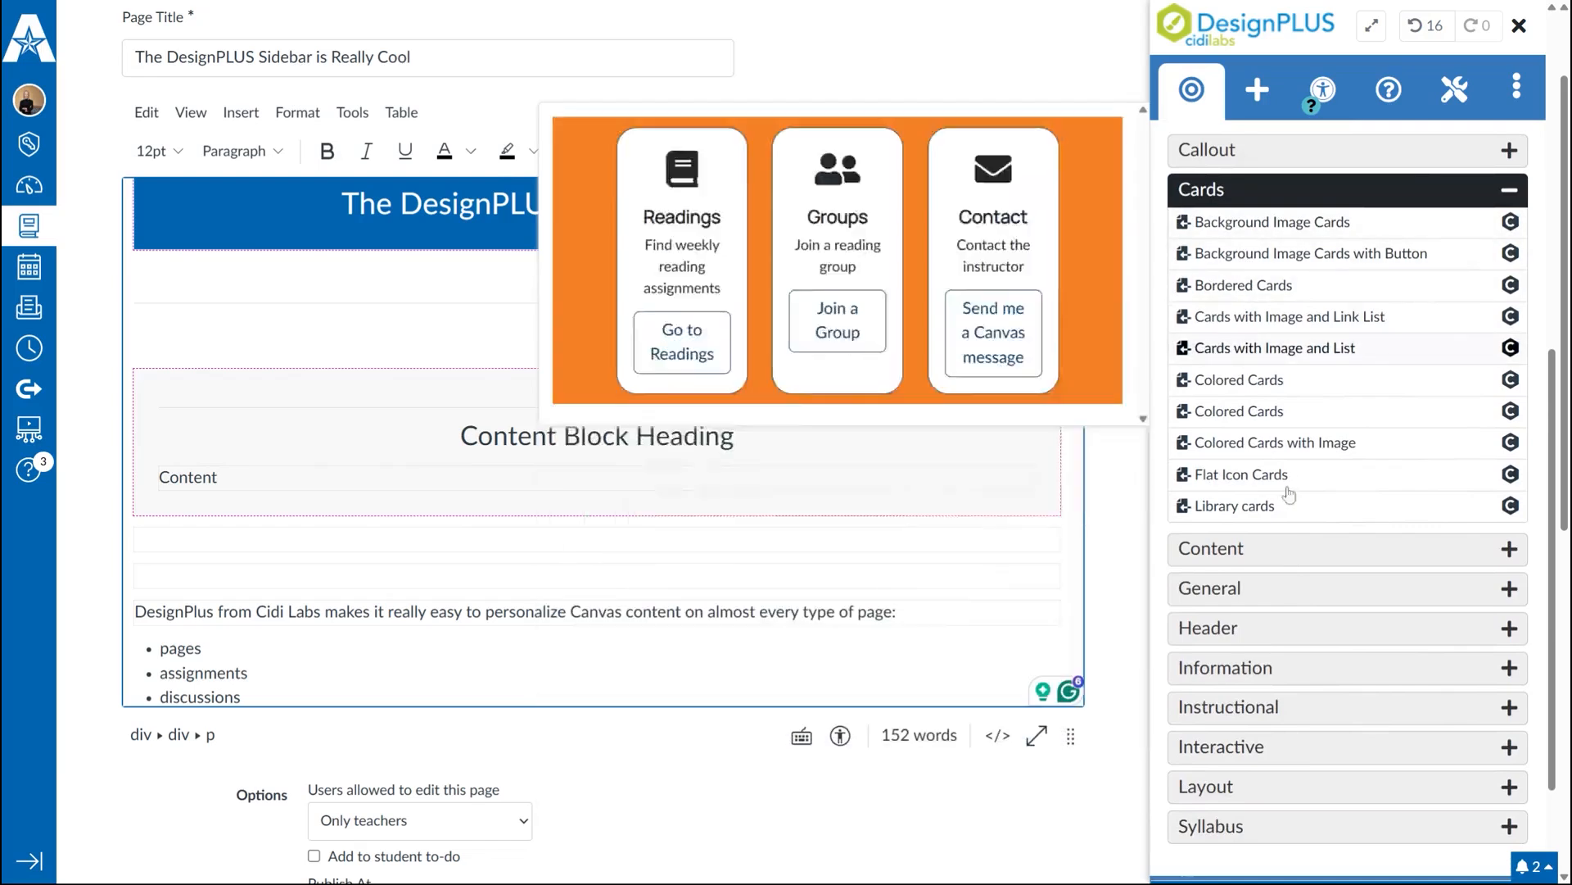
# - Preview the content block templates in the Content and Instructional categories, such as Icon Grid and Callout Knowledge Check
pyautogui.click(1292, 550)
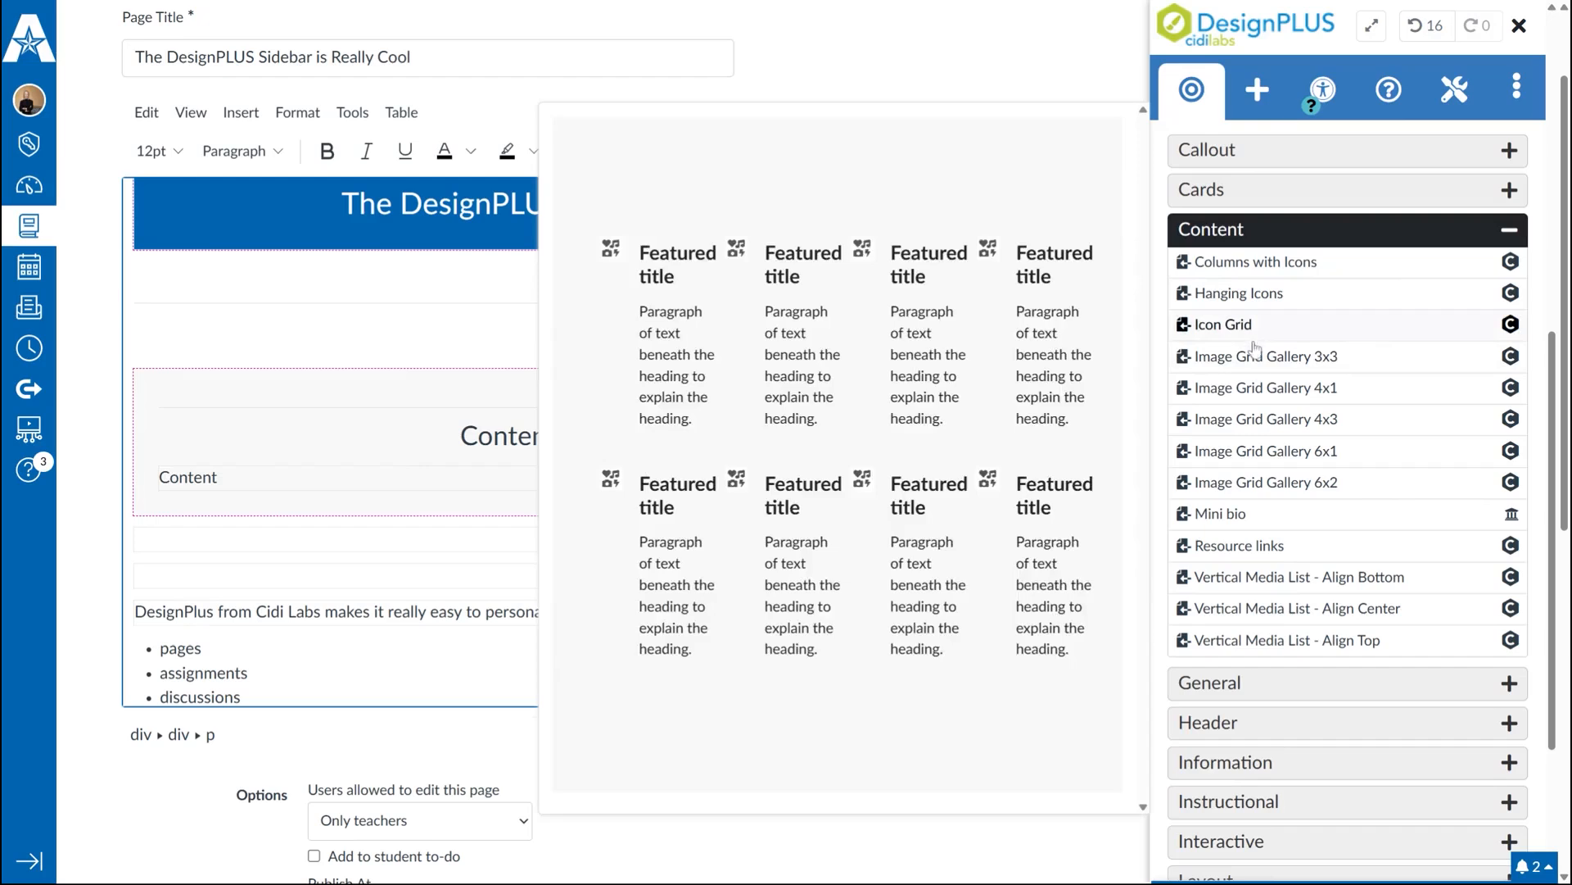
pyautogui.click(1322, 799)
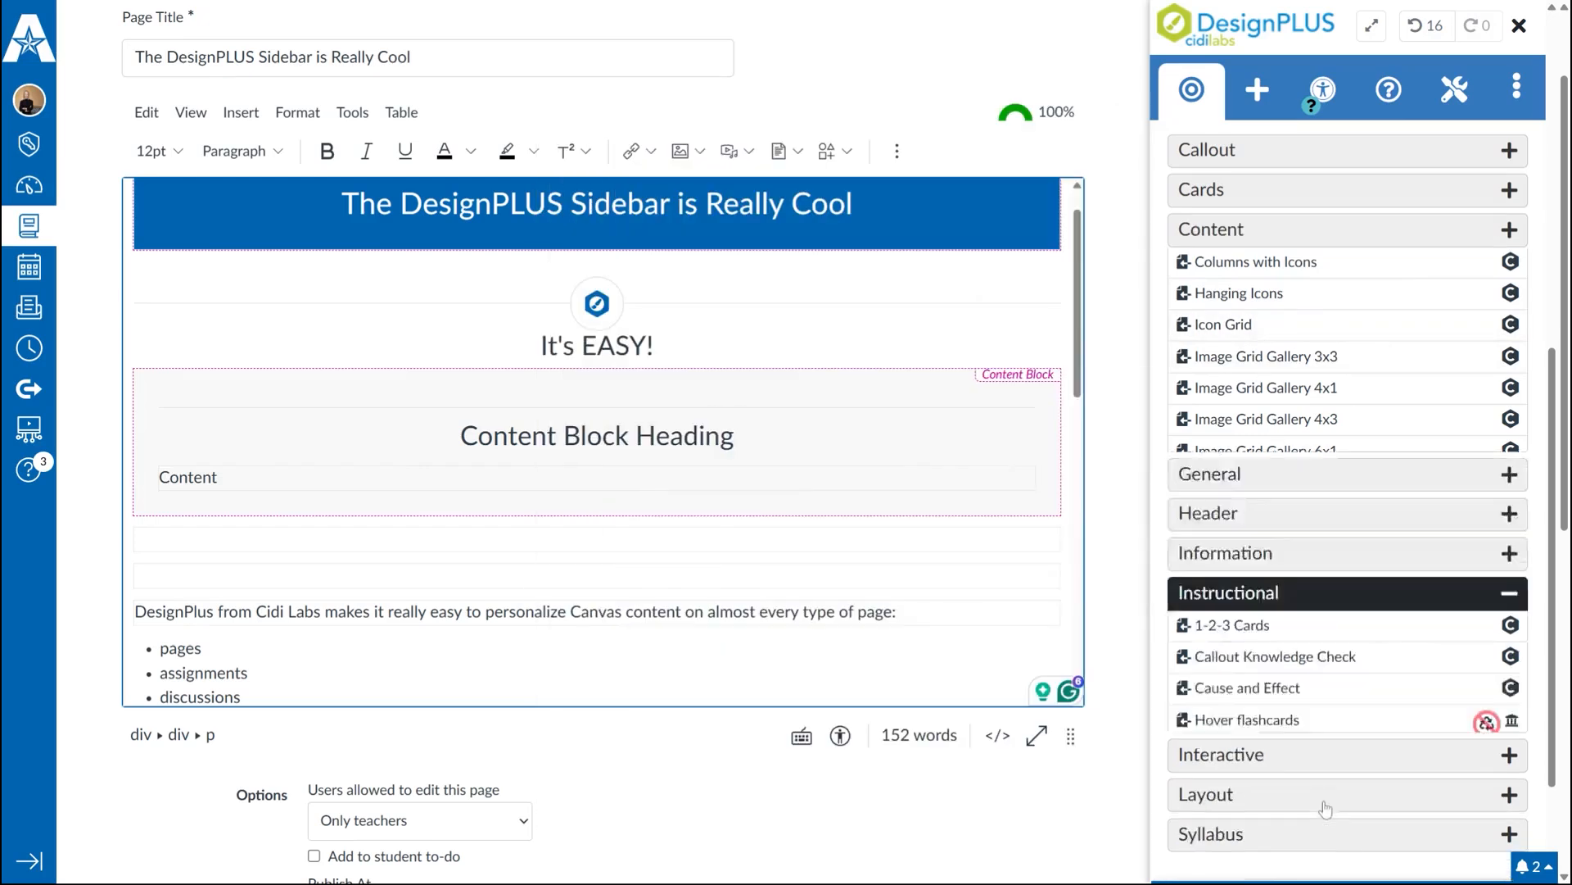
pyautogui.scroll(-3, 1393, 778)
pyautogui.moveTo(1267, 260)
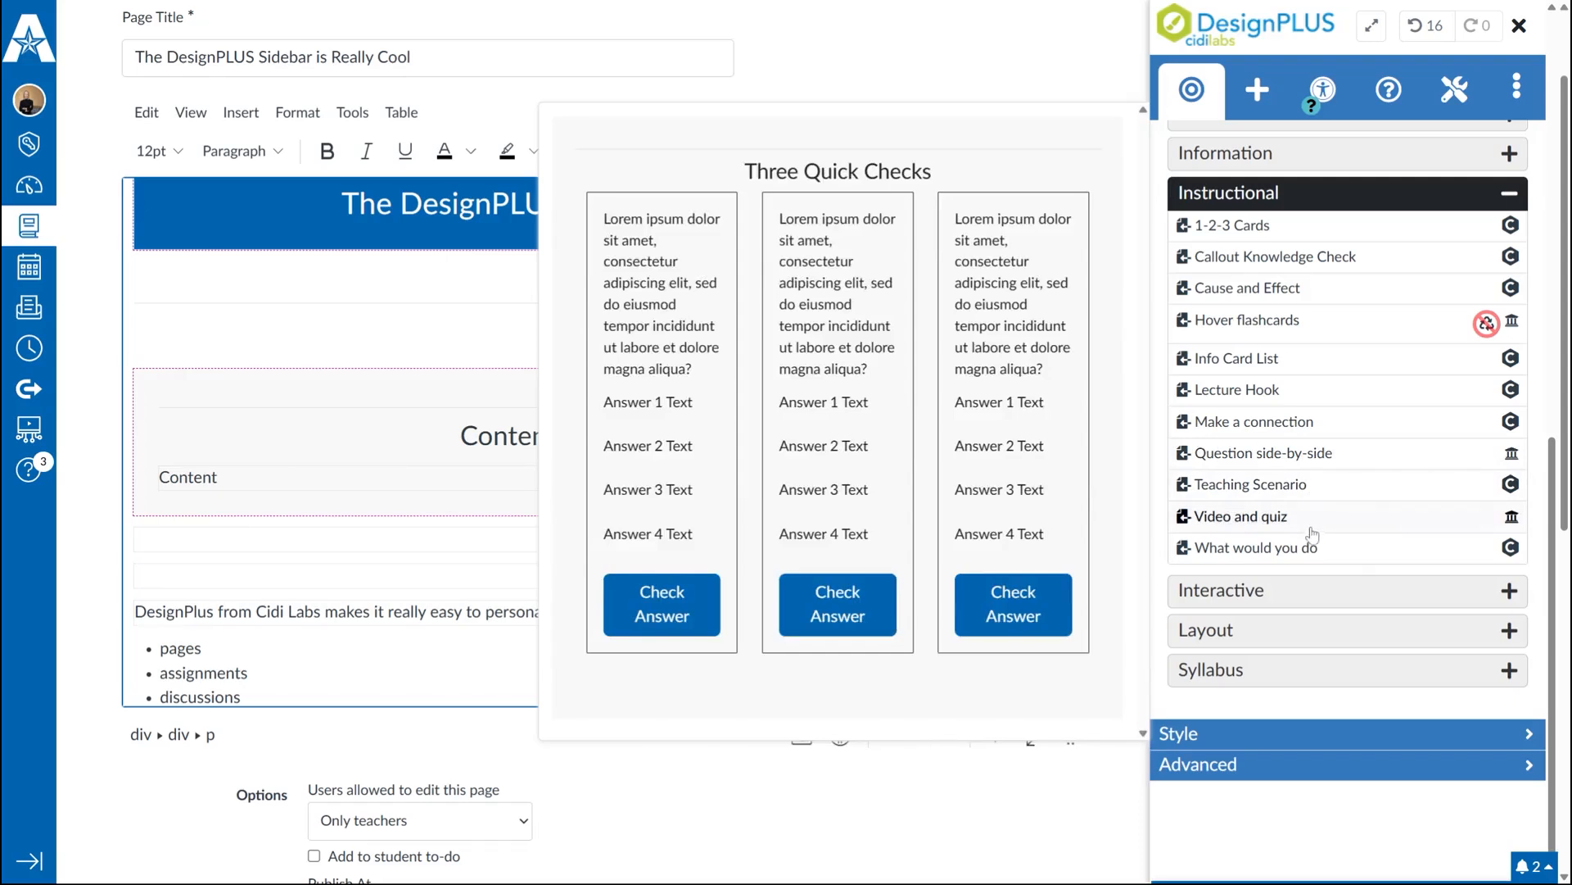
# - Insert the Checkbox Readiness and Reflection Text Area blocks from the Interactive content block templates
pyautogui.click(1321, 604)
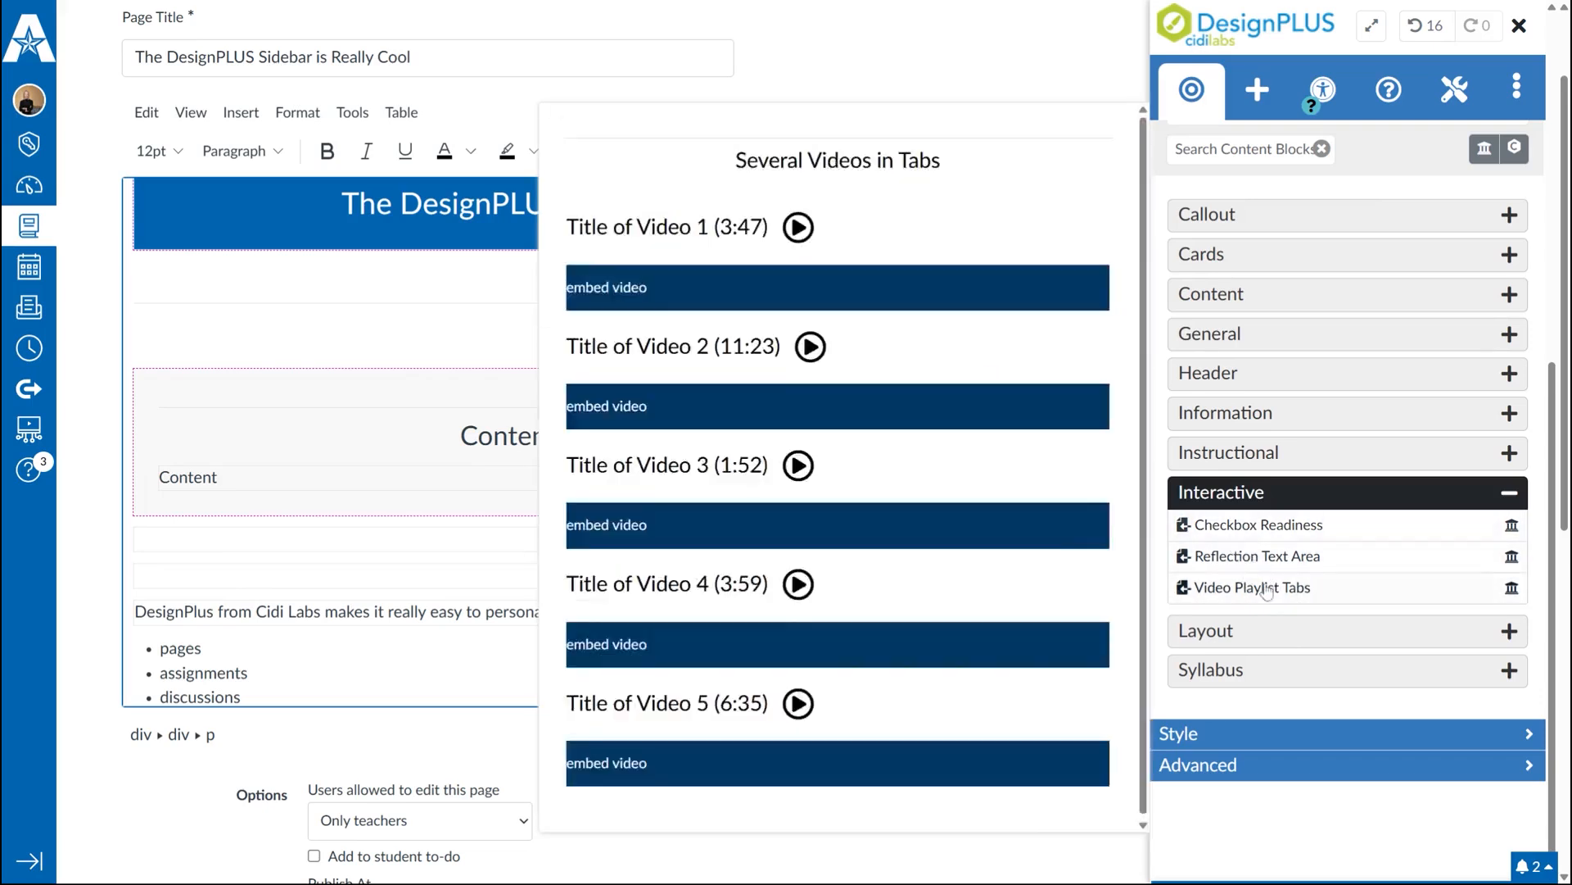
pyautogui.click(1258, 525)
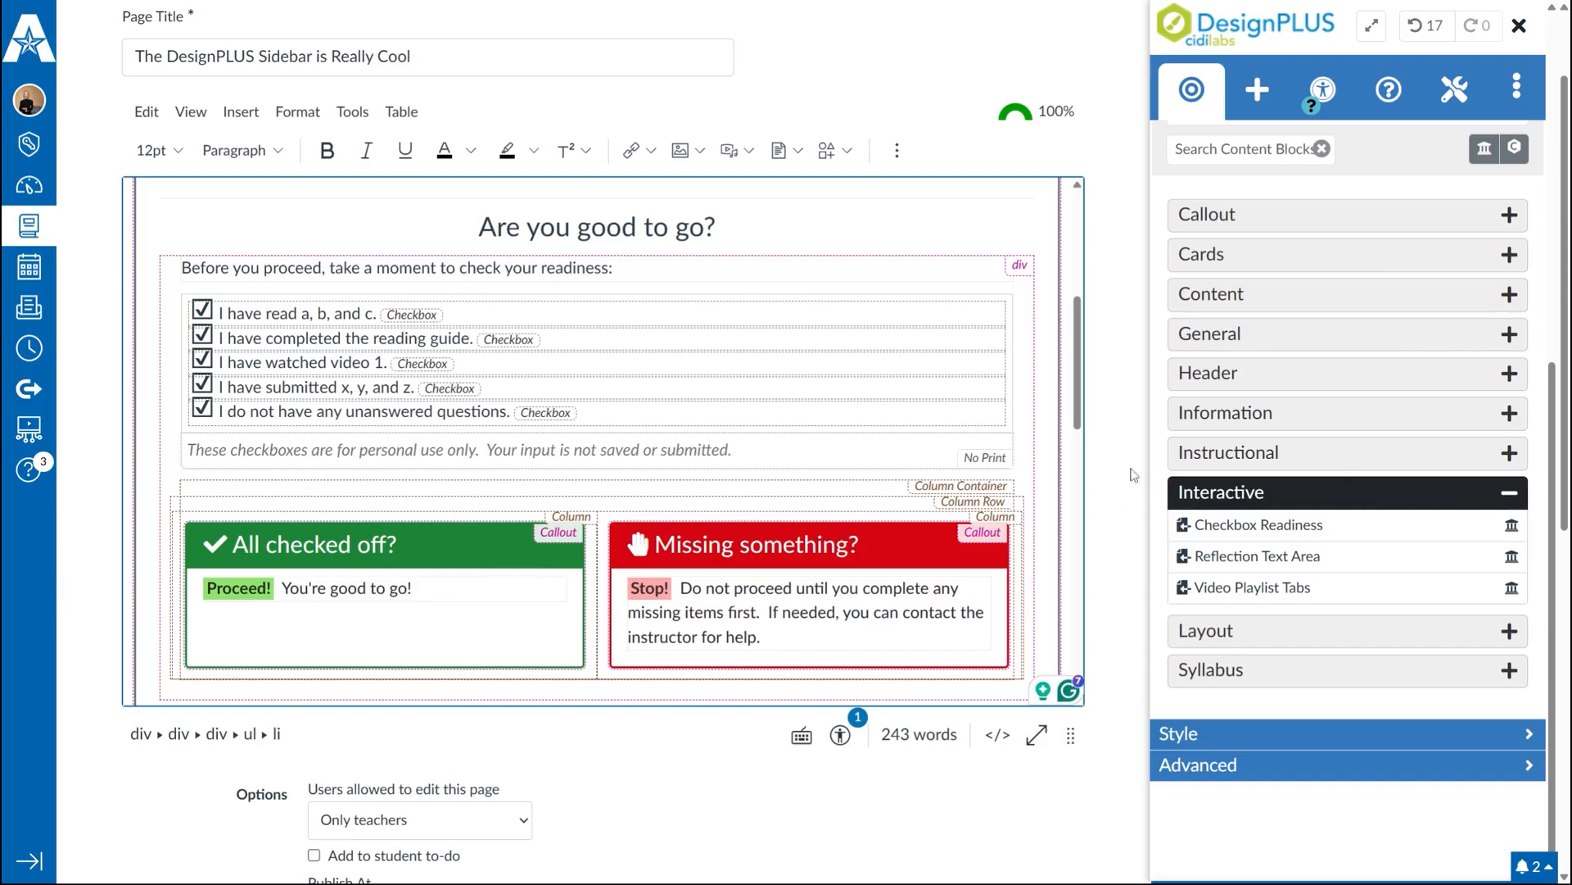
pyautogui.moveTo(1321, 600)
pyautogui.moveTo(1298, 565)
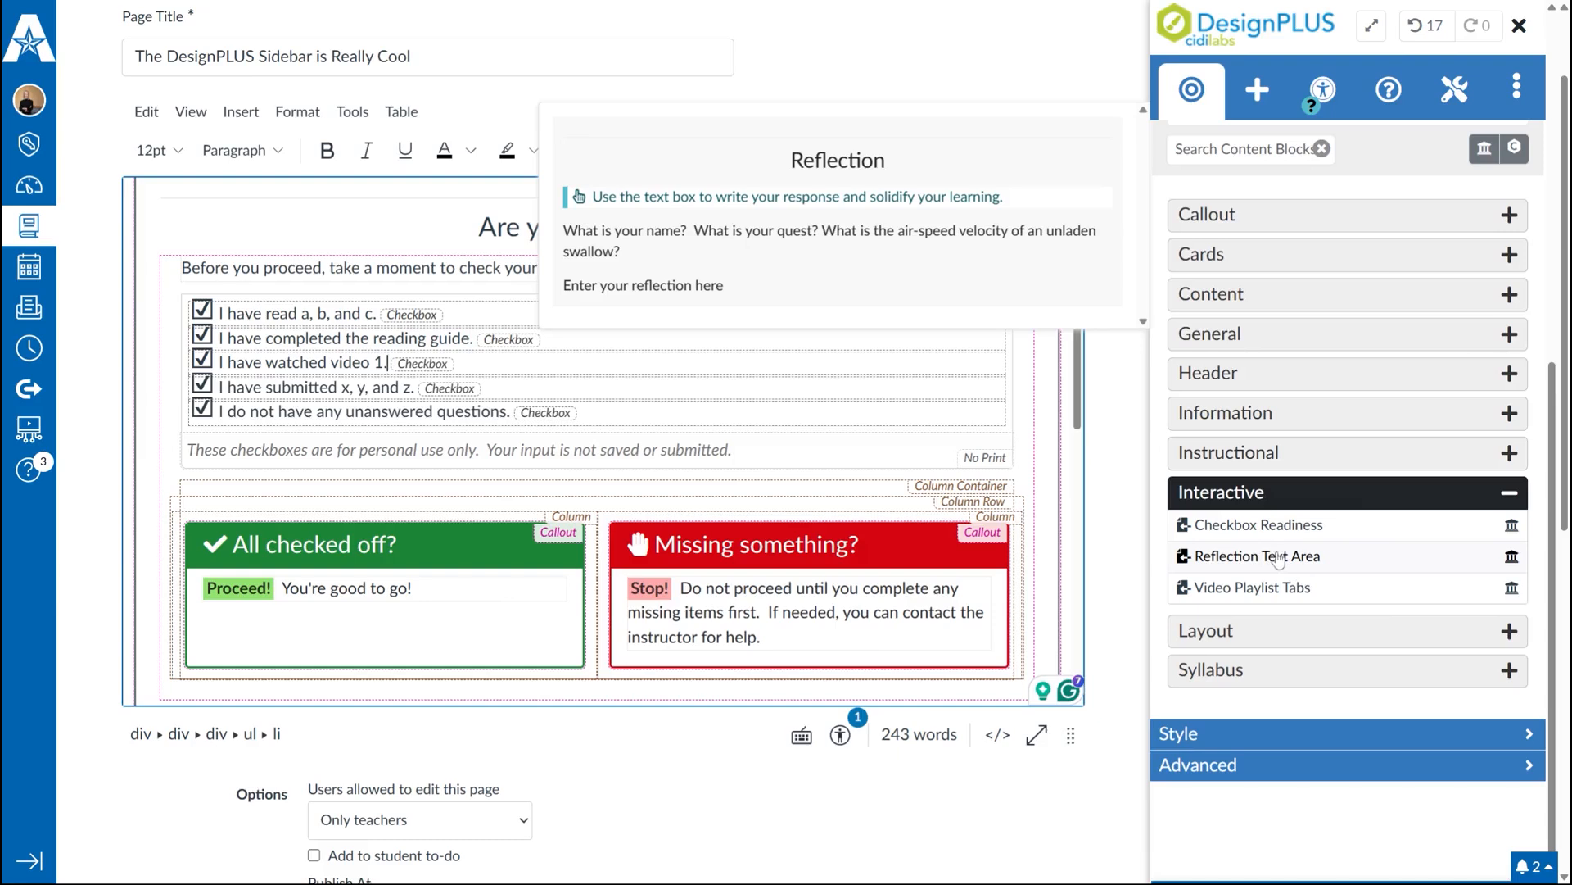
pyautogui.click(1279, 559)
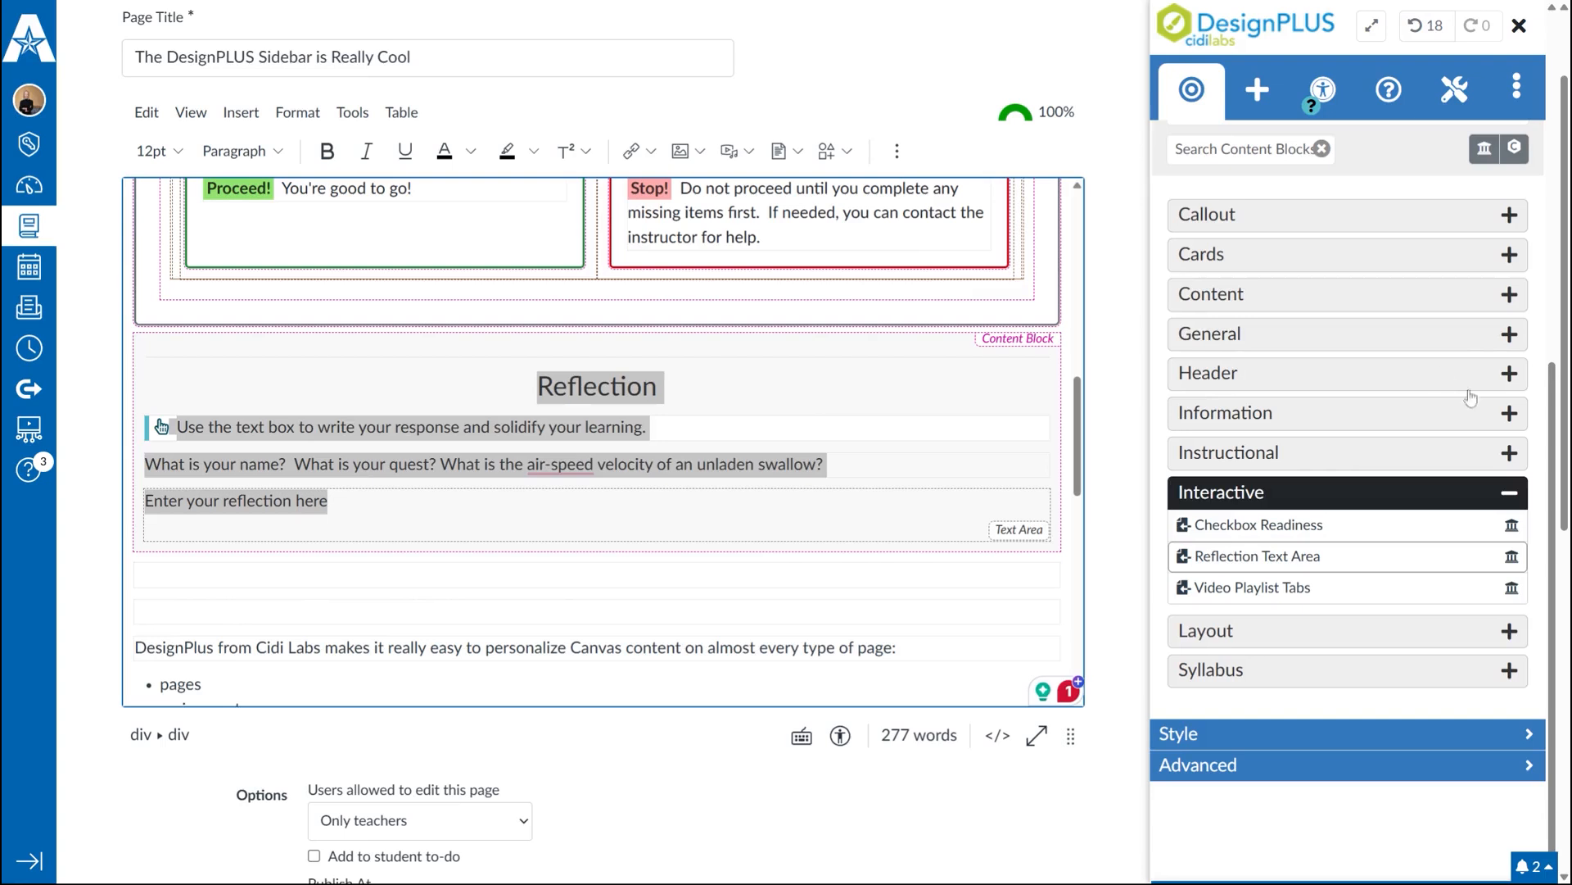
# - Insert the Video Playlist Tabs block below the Reflection block and save the page
pyautogui.moveTo(1283, 589)
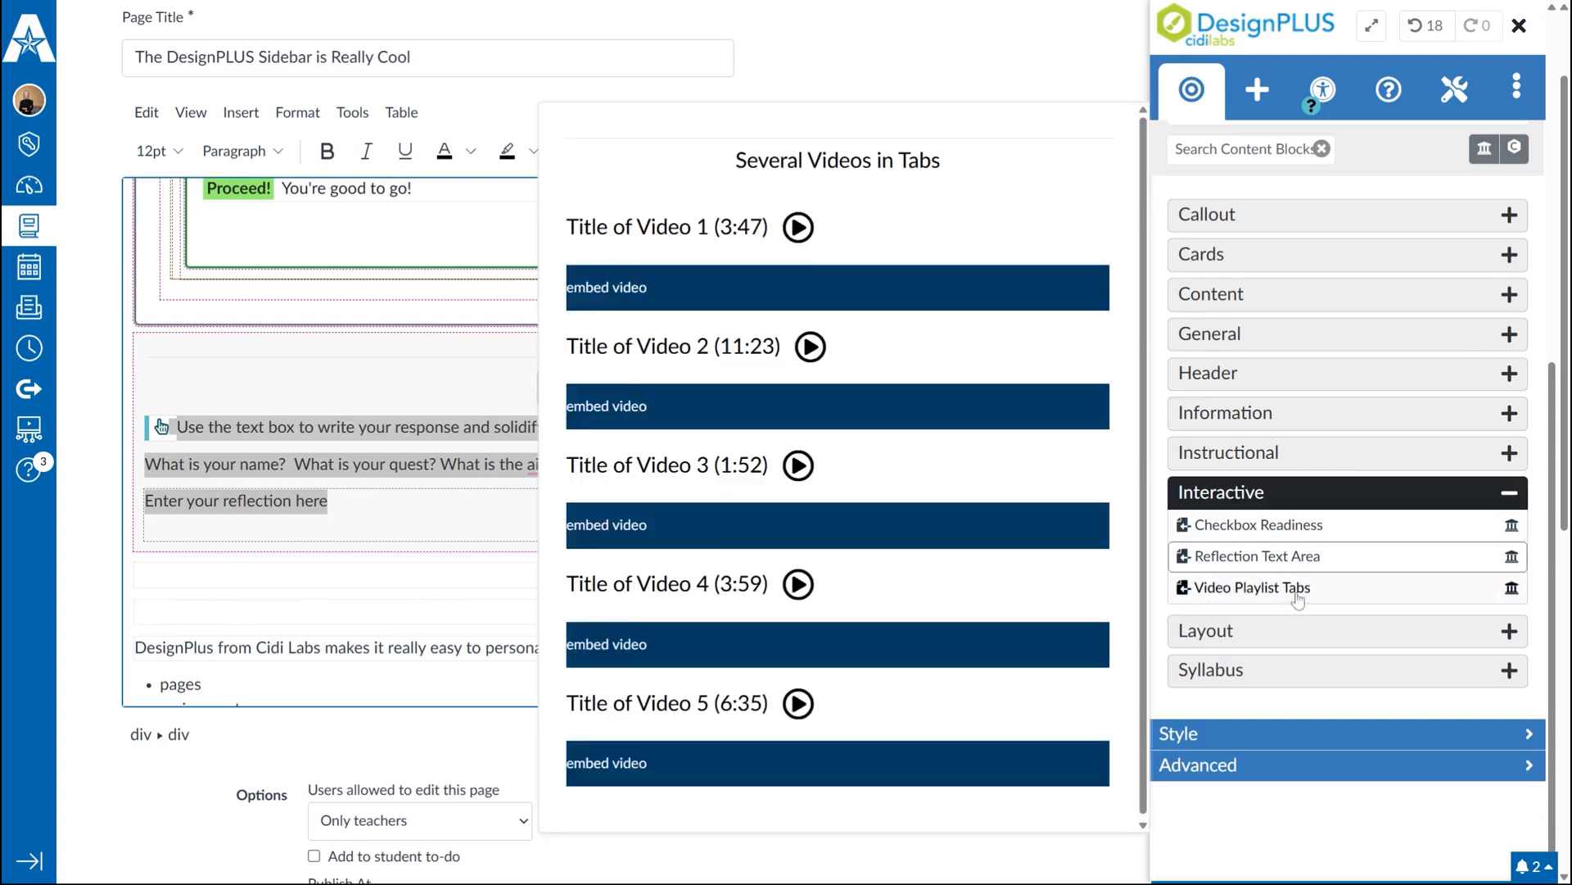
pyautogui.click(1286, 589)
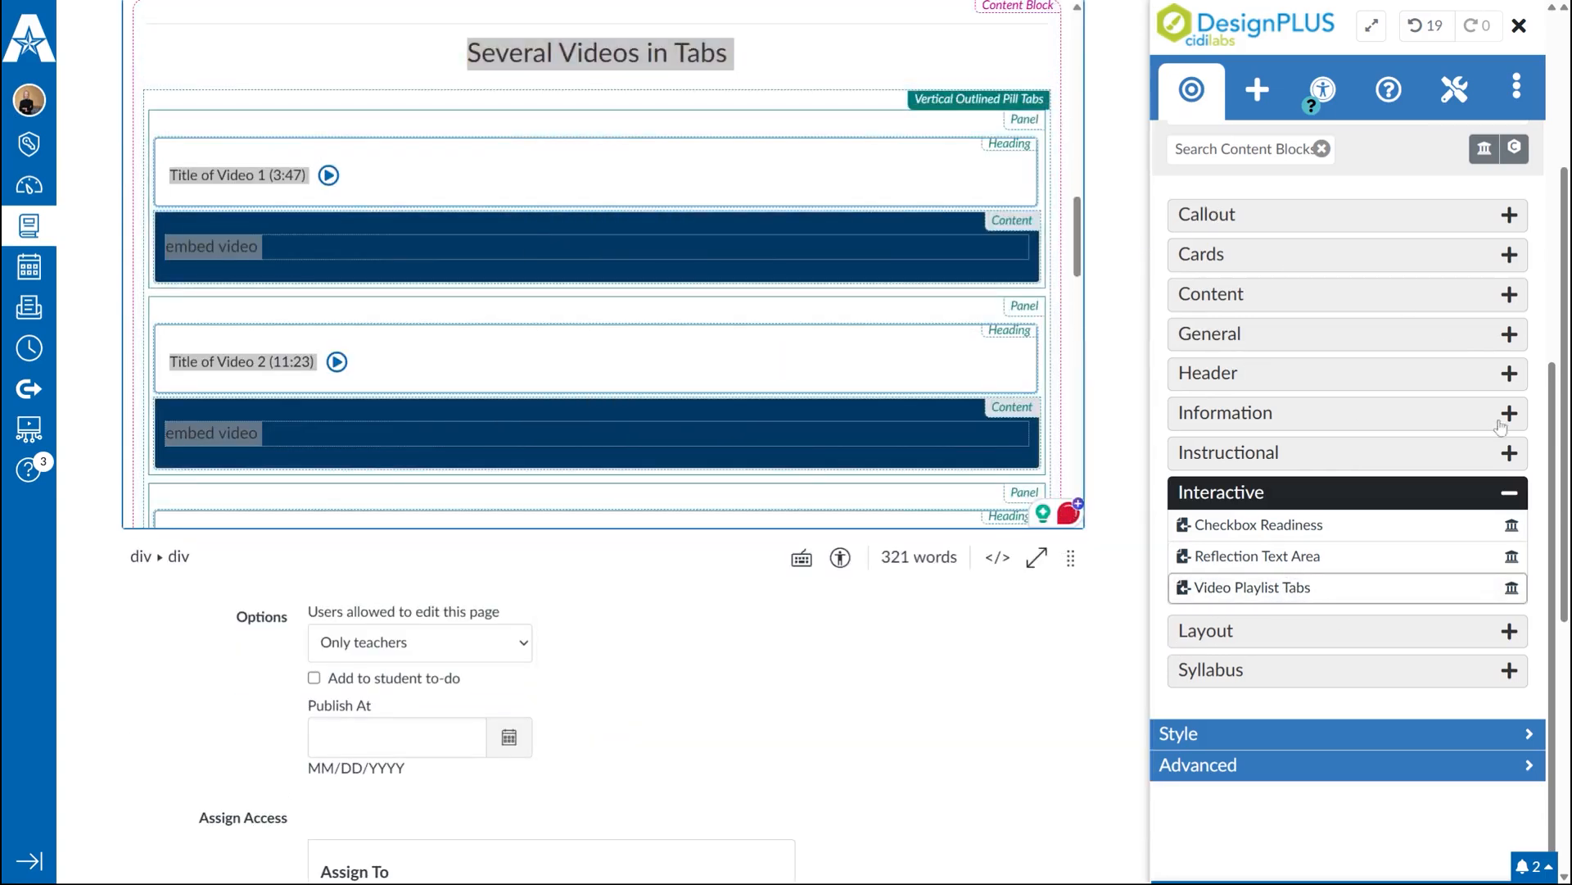
pyautogui.moveTo(1316, 541)
pyautogui.moveTo(1359, 600)
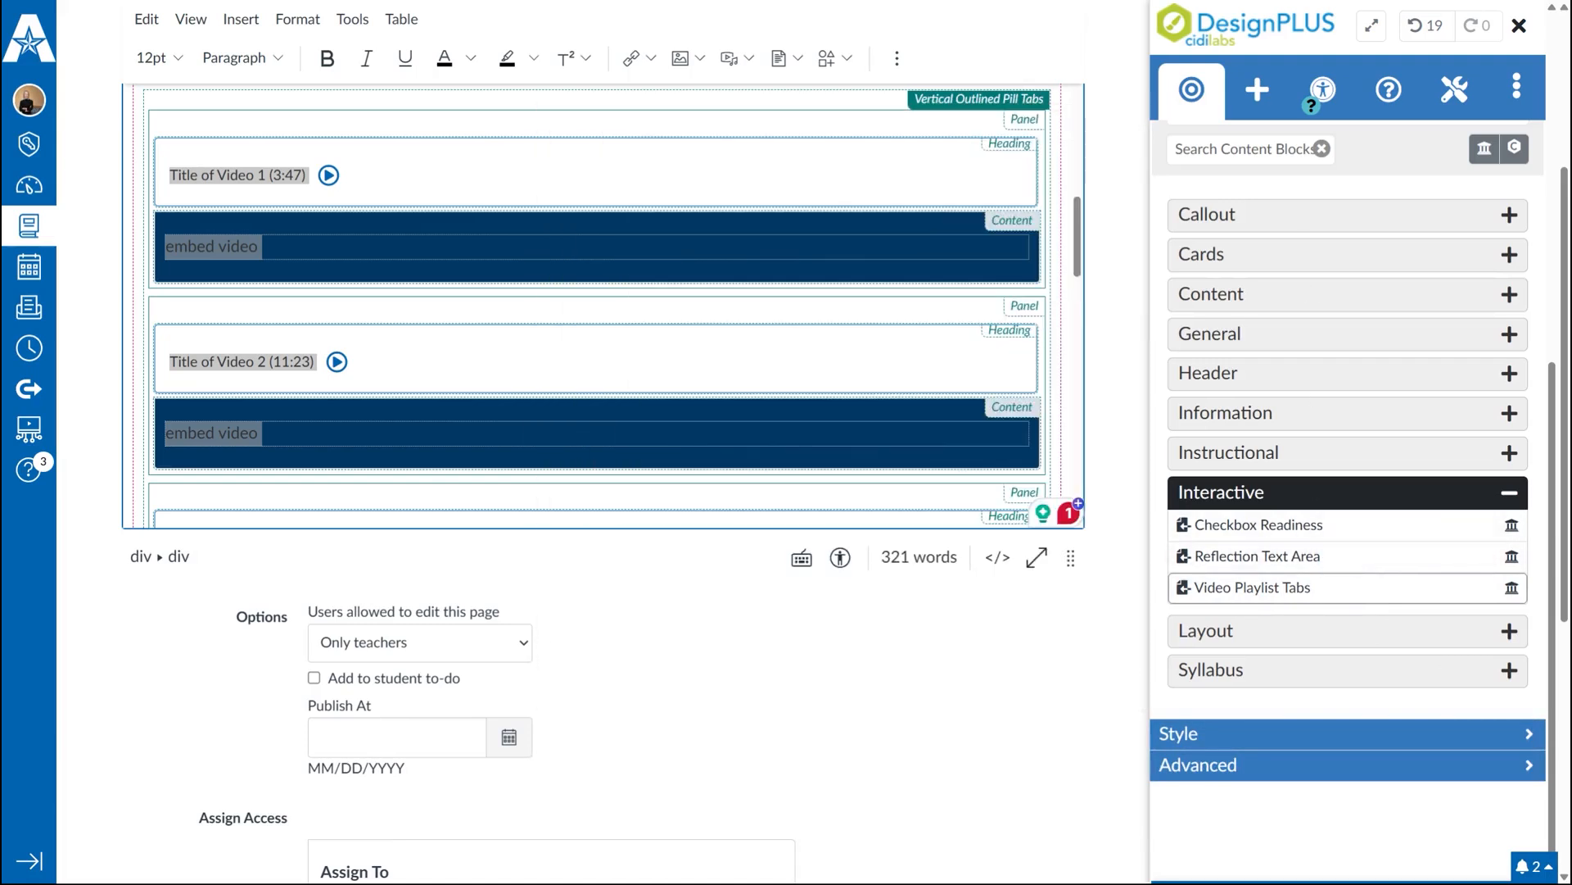
pyautogui.scroll(-5, 1067, 741)
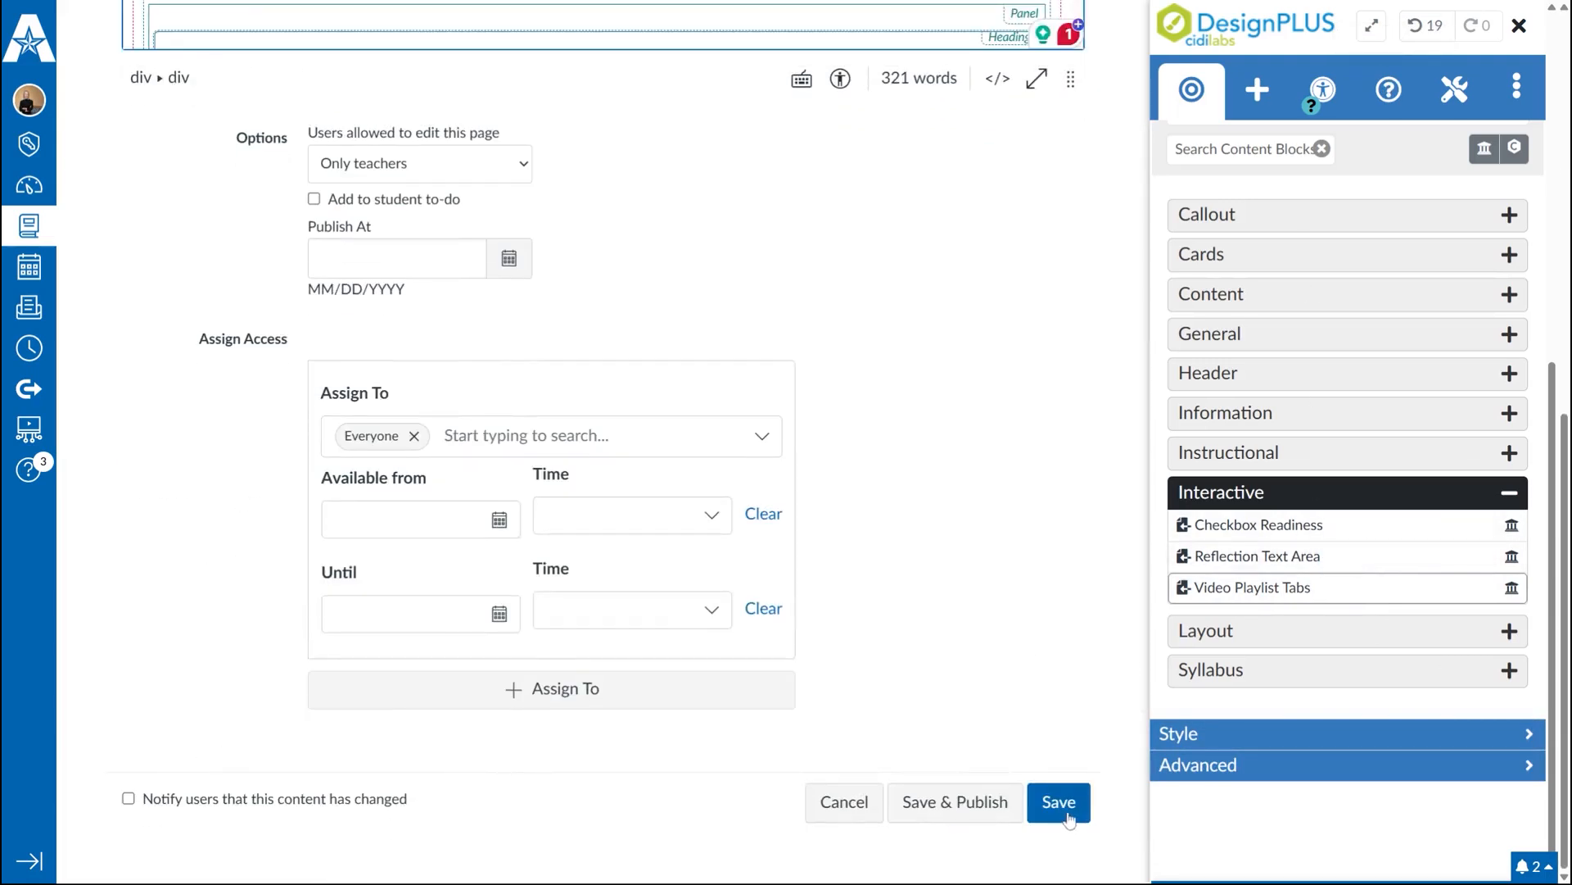
pyautogui.click(1067, 813)
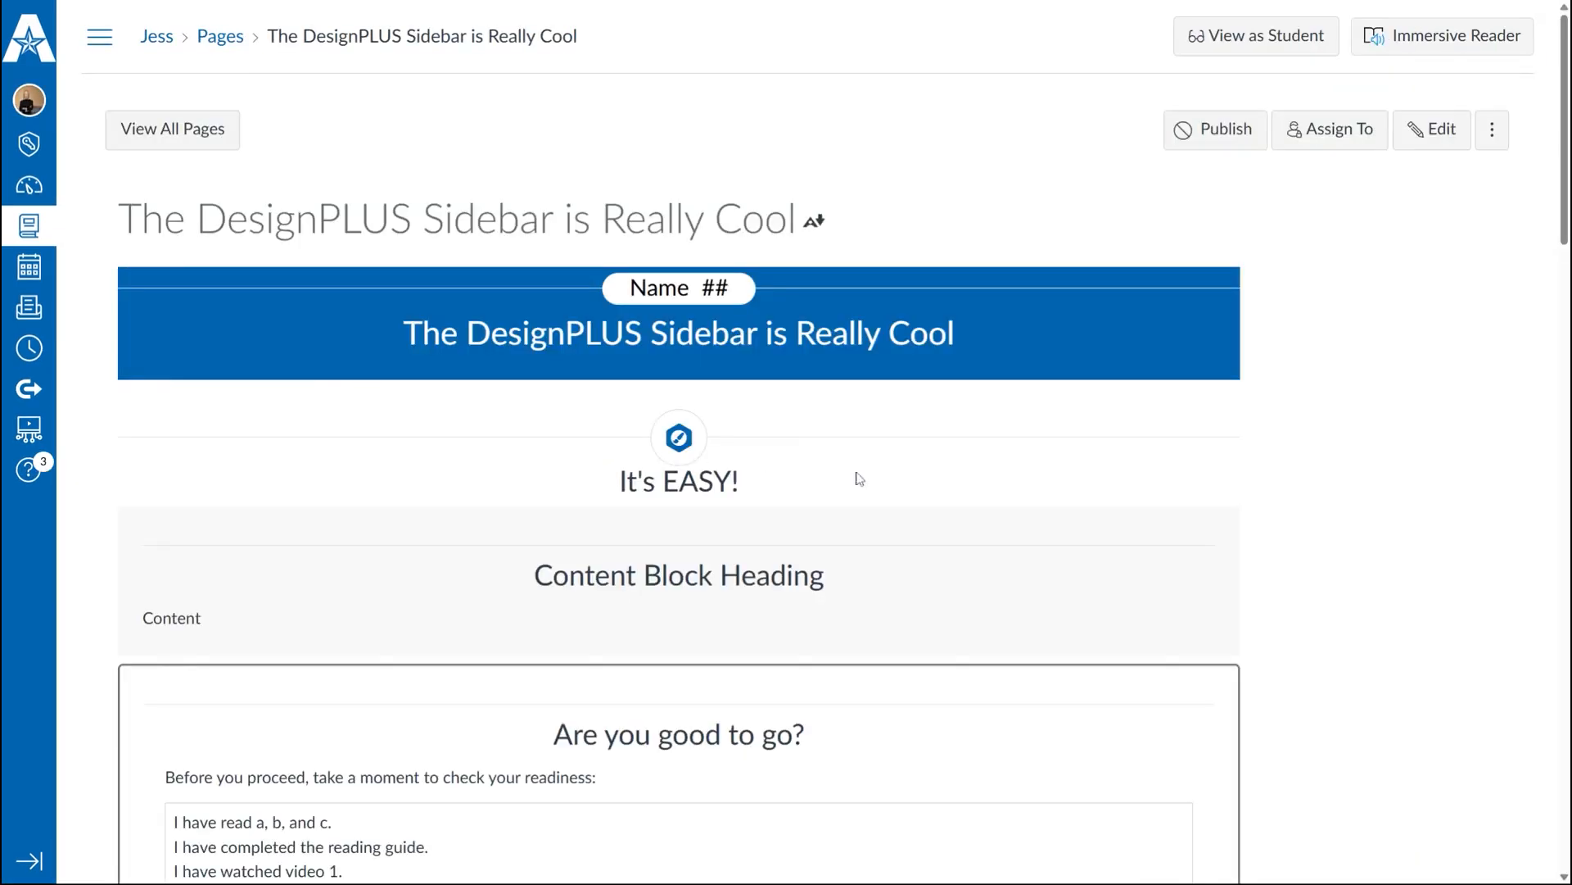
# - On the saved page, tick the first four readiness checkboxes, from "I have read a, b, and c." to "I have submitted x, y, and z."
pyautogui.scroll(-6, 861, 483)
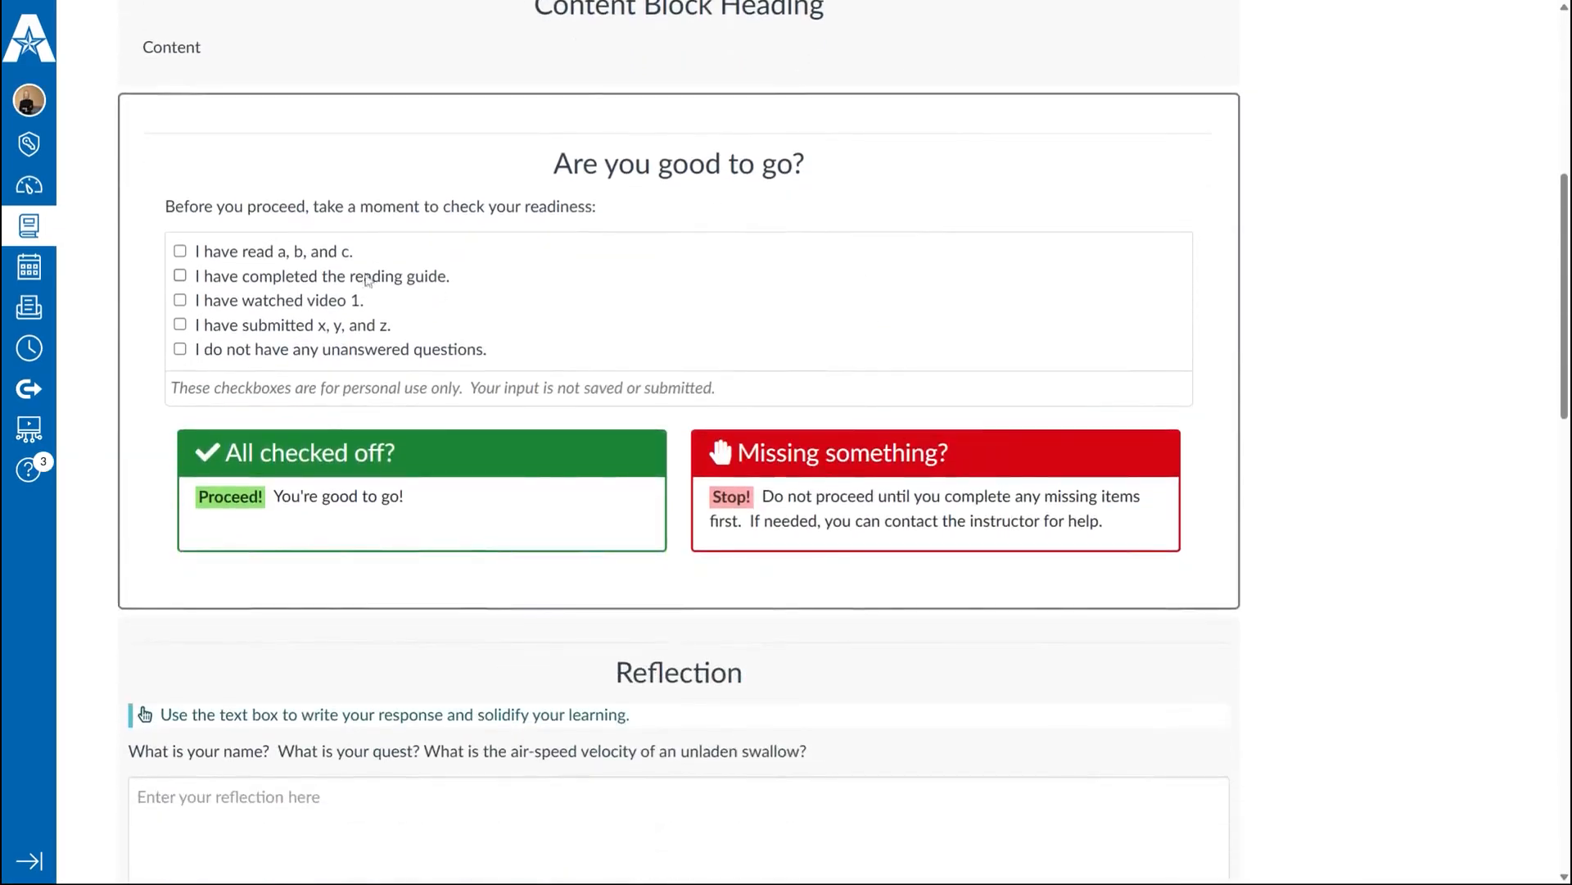
pyautogui.click(181, 250)
pyautogui.click(180, 275)
pyautogui.click(180, 324)
pyautogui.scroll(-3, 852, 583)
pyautogui.scroll(-4, 911, 811)
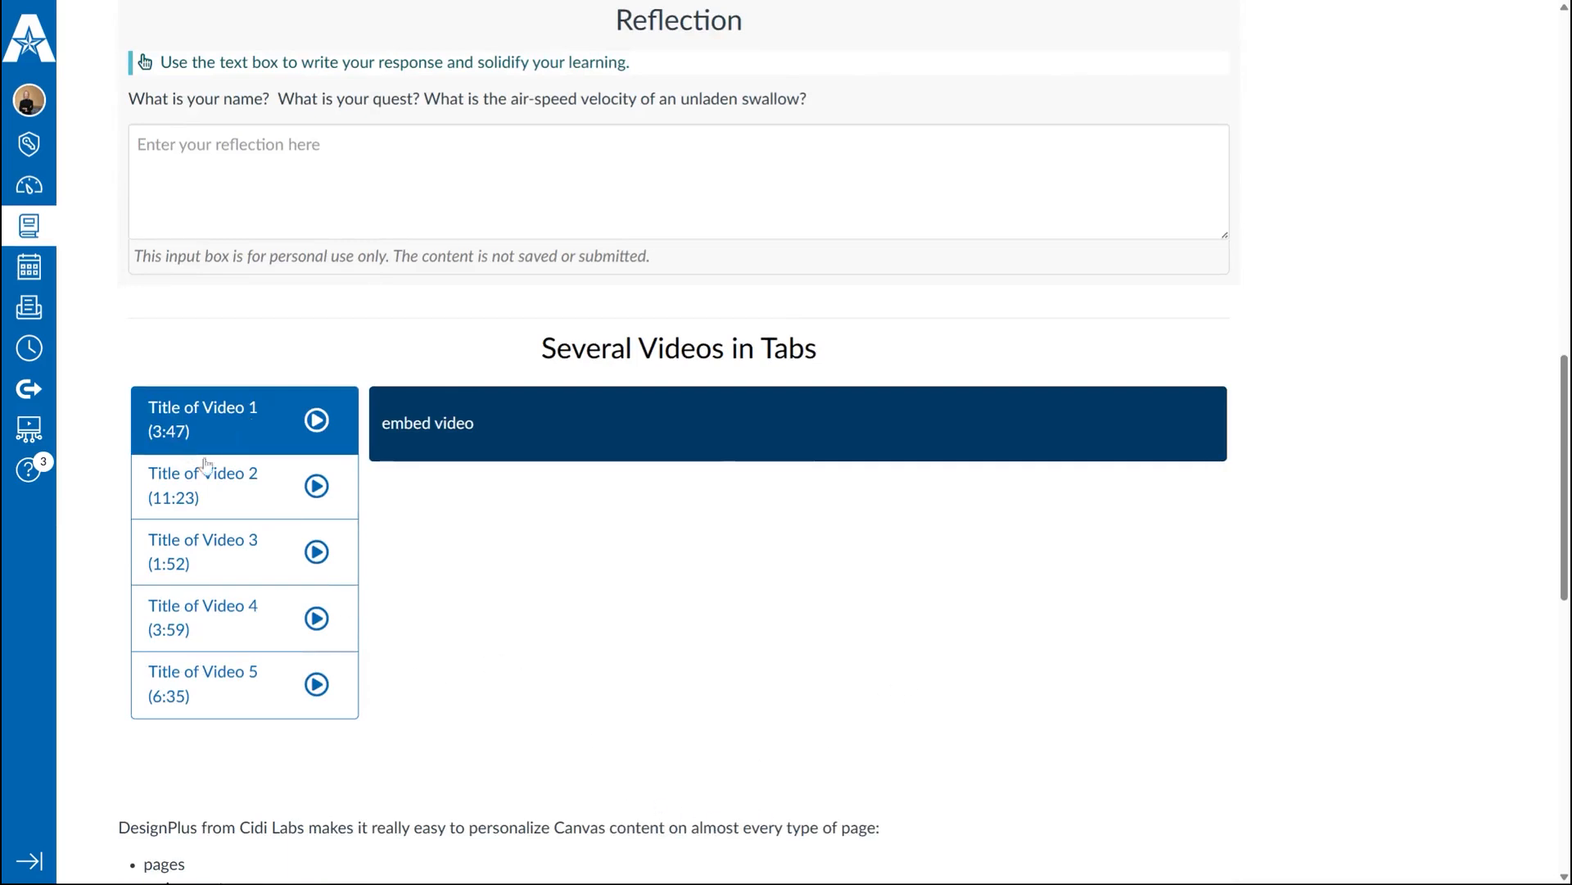
pyautogui.click(137, 144)
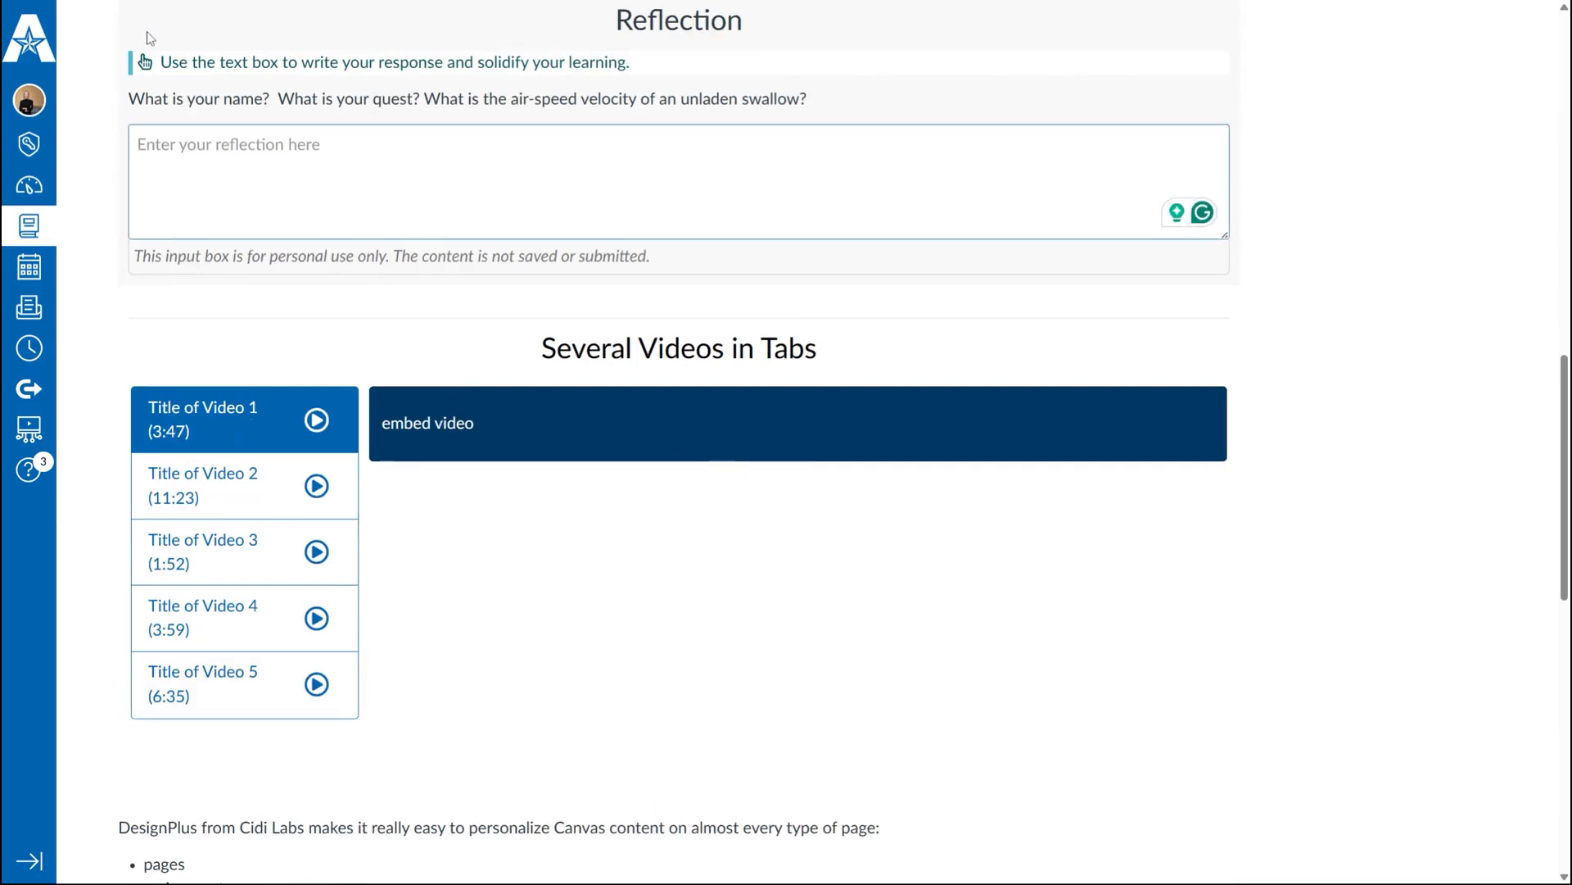
pyautogui.scroll(7, 203, 67)
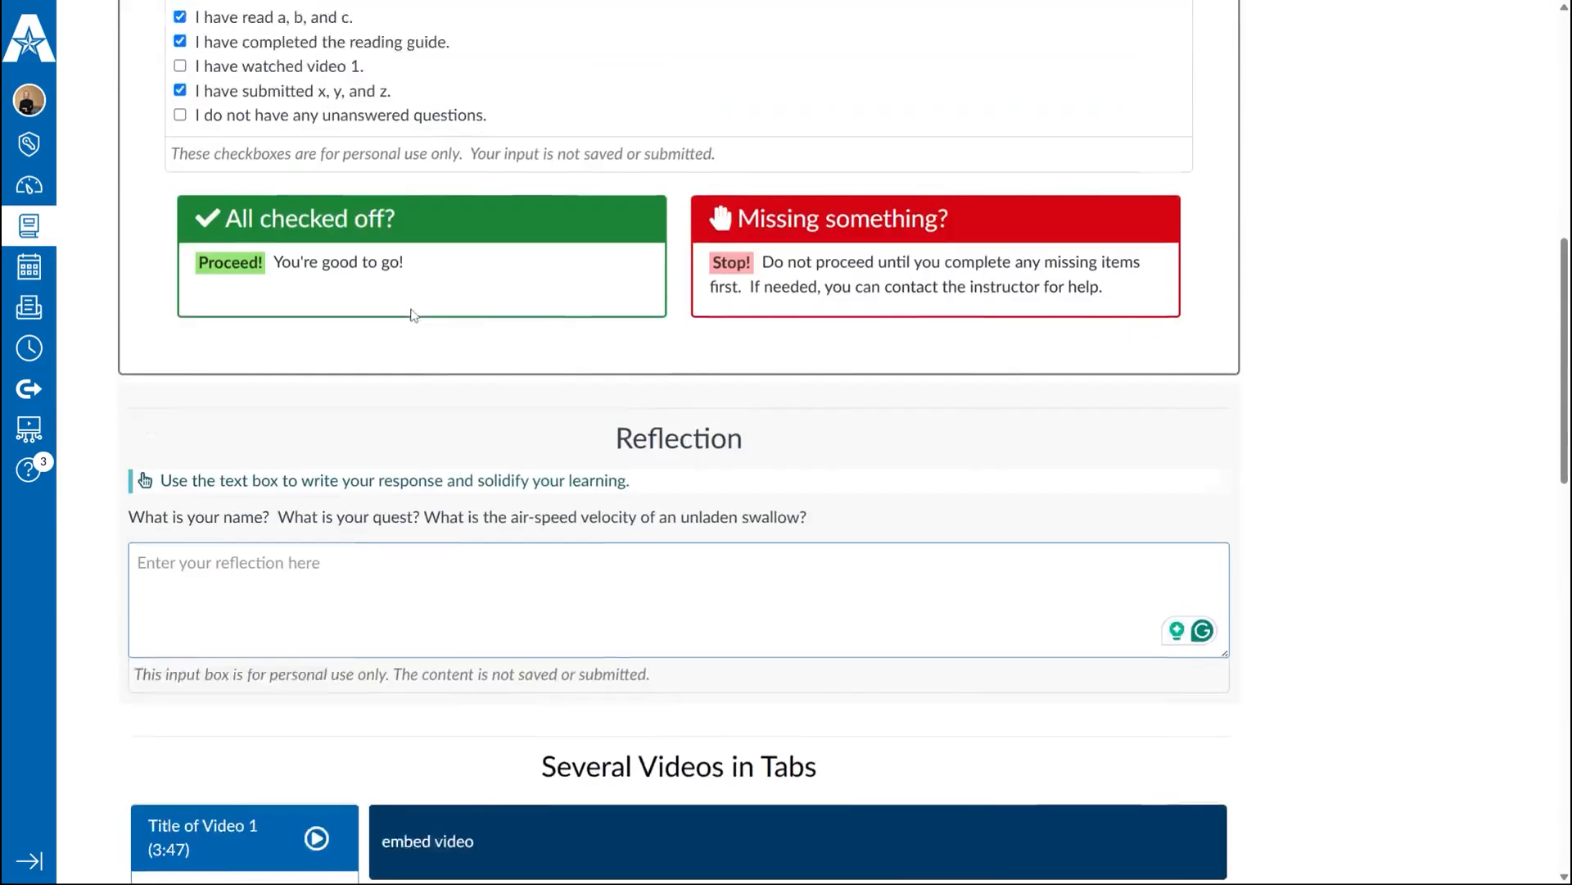
pyautogui.click(180, 218)
# - Enter "Type in something here" as the response in the Reflection block's text area
pyautogui.scroll(-3, 180, 222)
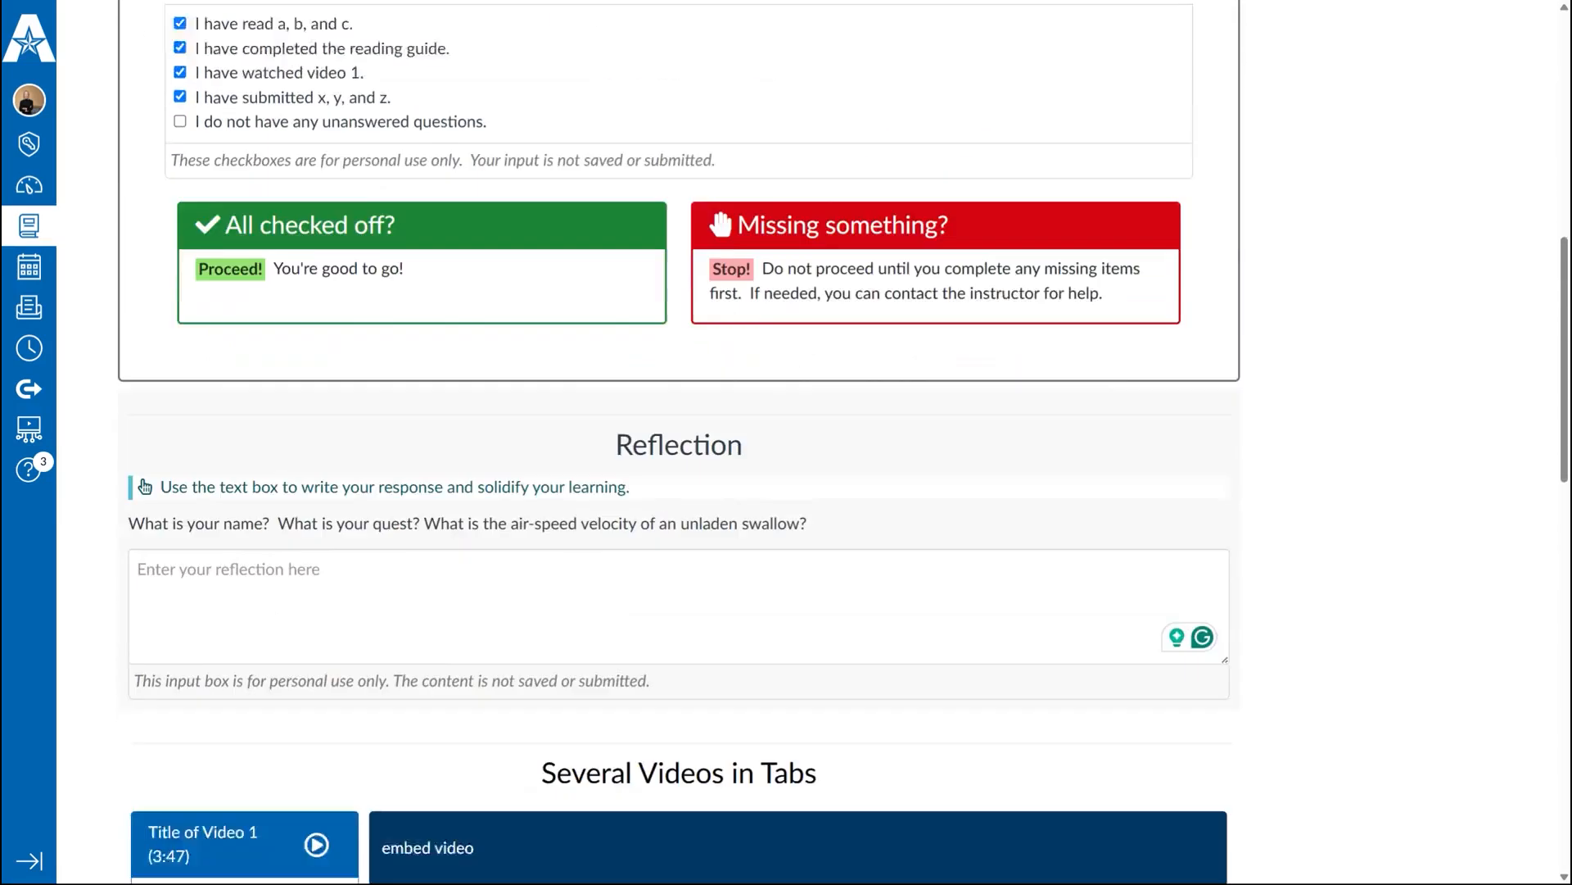
pyautogui.write('Typ')
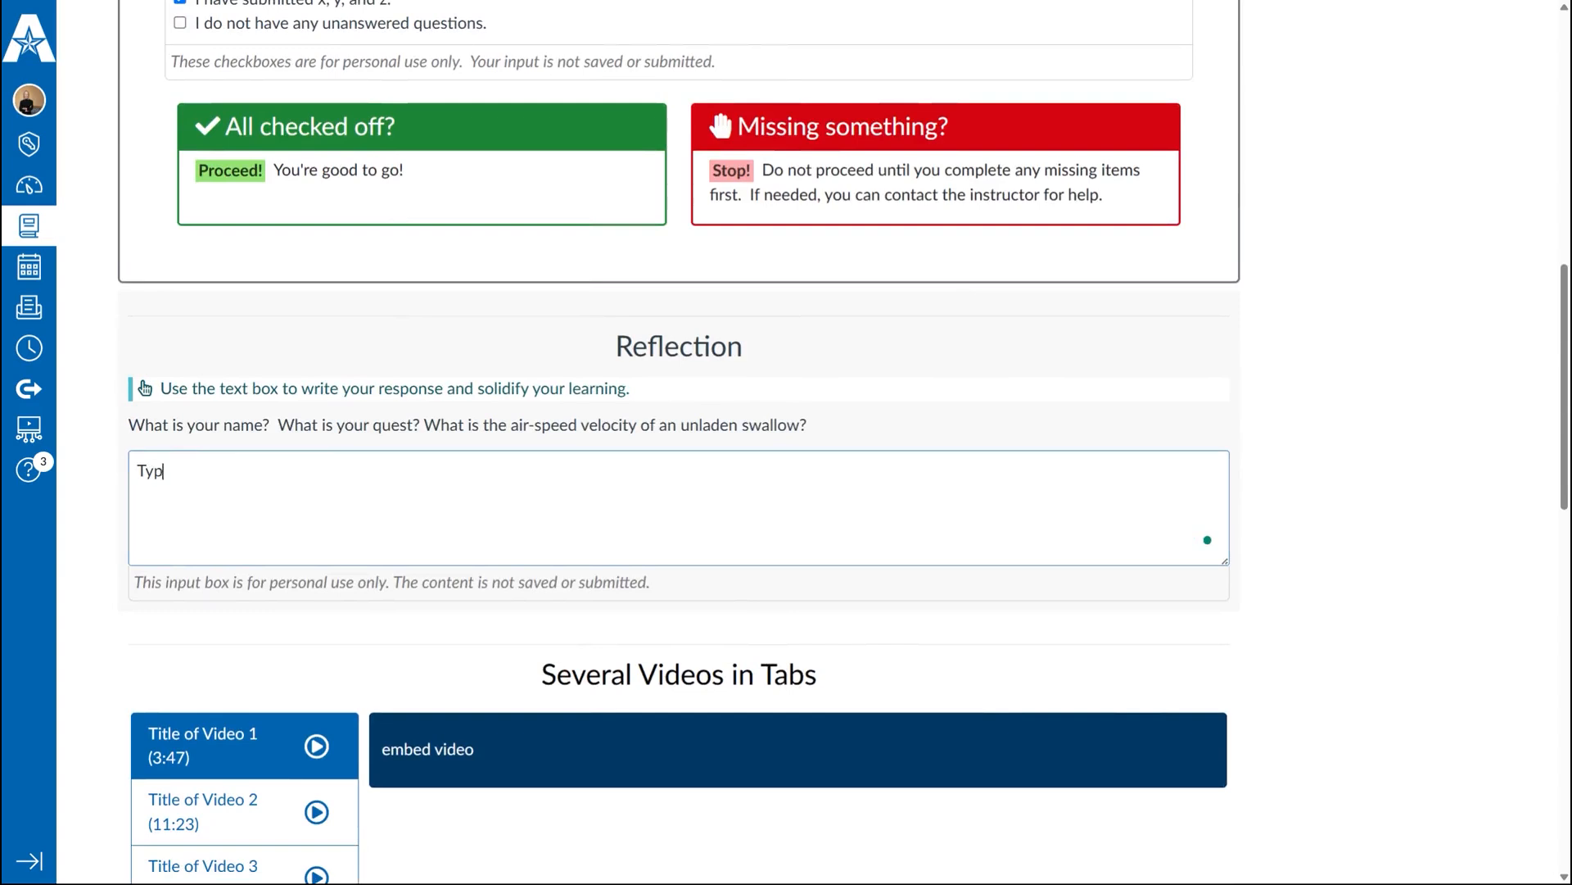
pyautogui.write('e in something here')
# - Try switching between the video titles in the Several Videos in Tabs block and look over the rest of the page
pyautogui.scroll(-4, 597, 513)
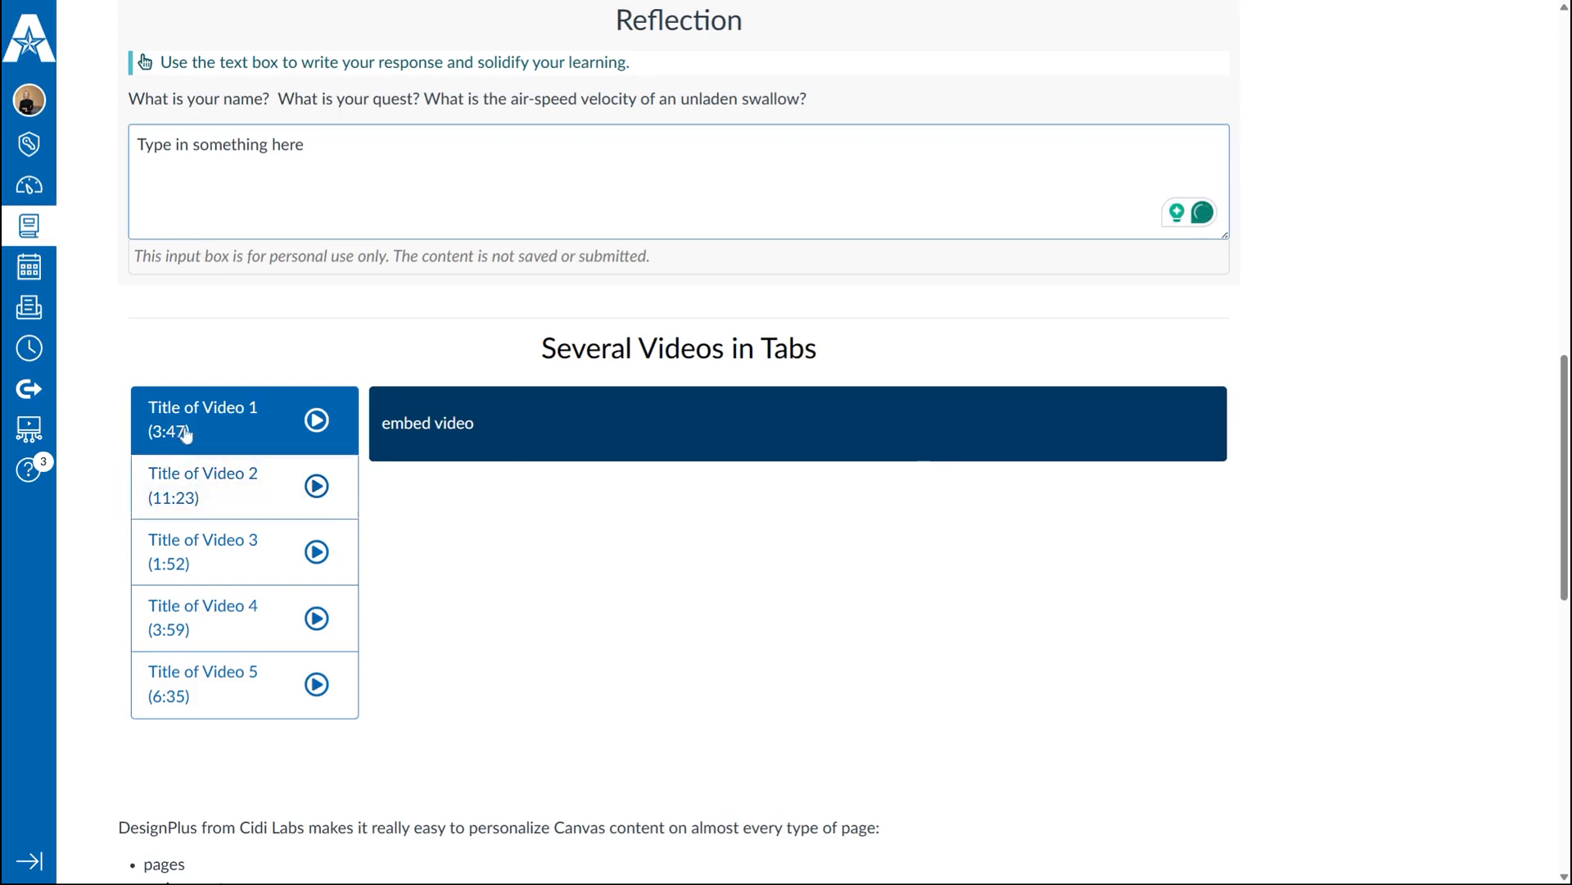
pyautogui.click(256, 499)
pyautogui.moveTo(256, 502); pyautogui.dragTo(270, 578)
pyautogui.click(257, 634)
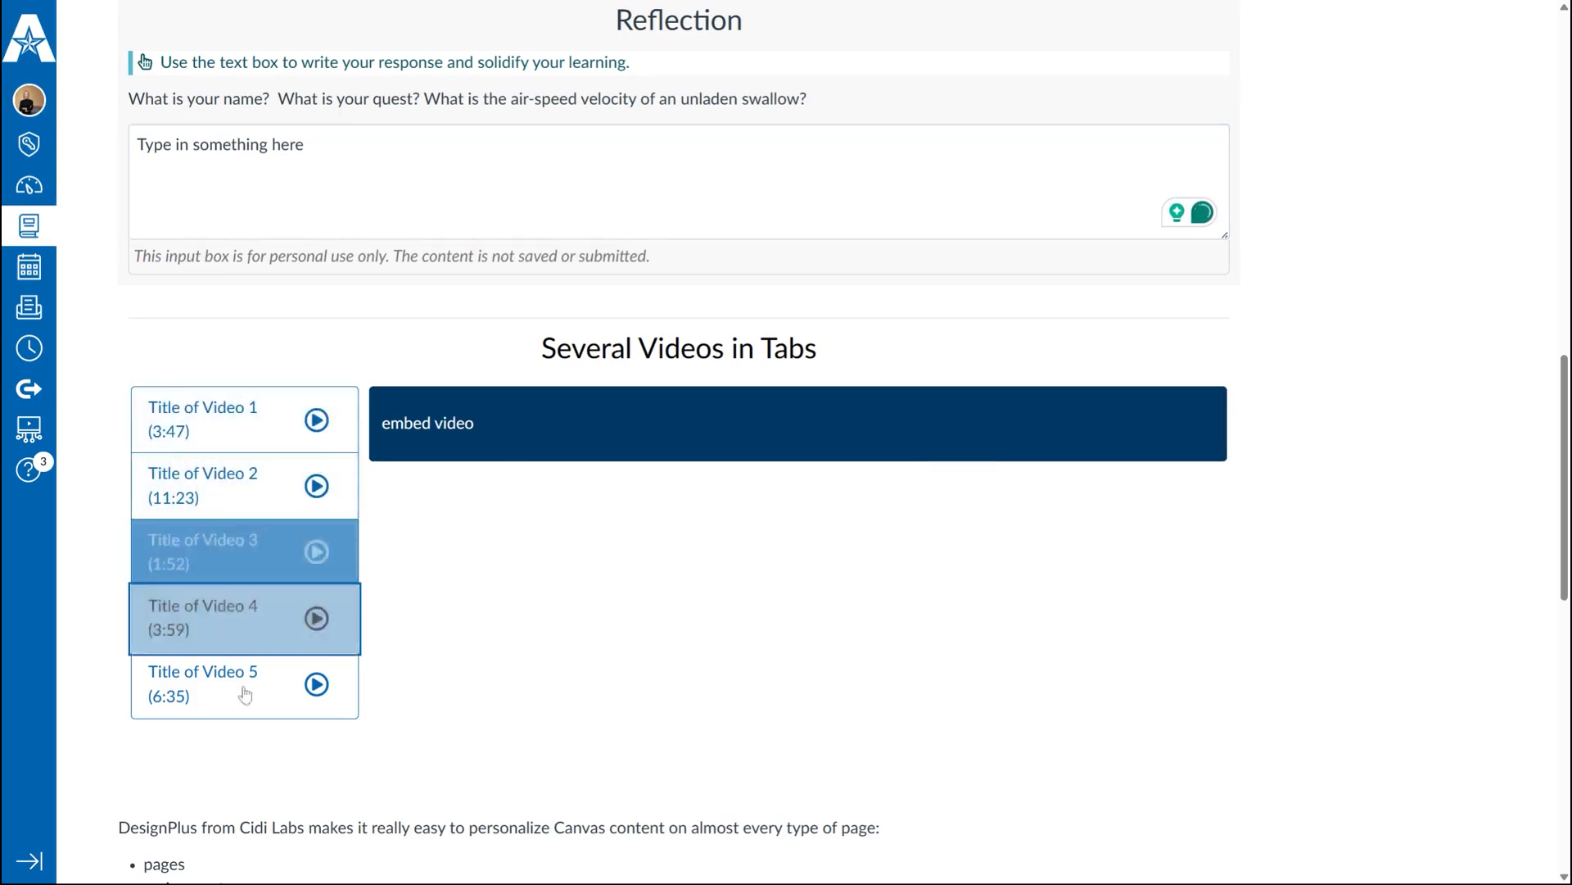
pyautogui.click(249, 704)
pyautogui.click(223, 421)
pyautogui.click(246, 492)
pyautogui.scroll(-9, 477, 533)
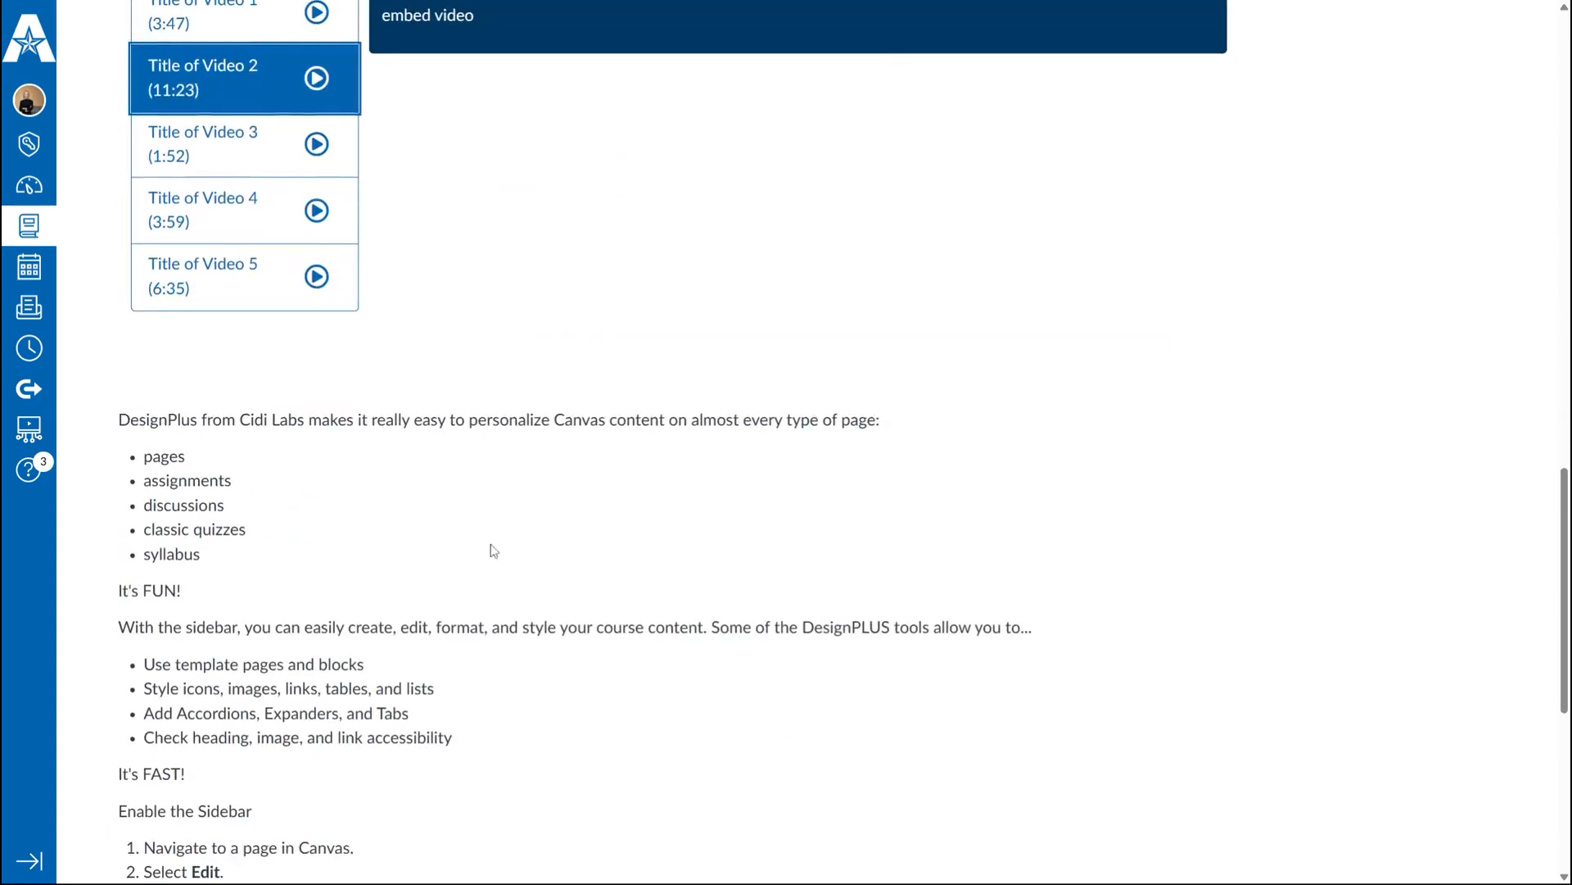
pyautogui.scroll(5, 551, 597)
pyautogui.scroll(13, 638, 632)
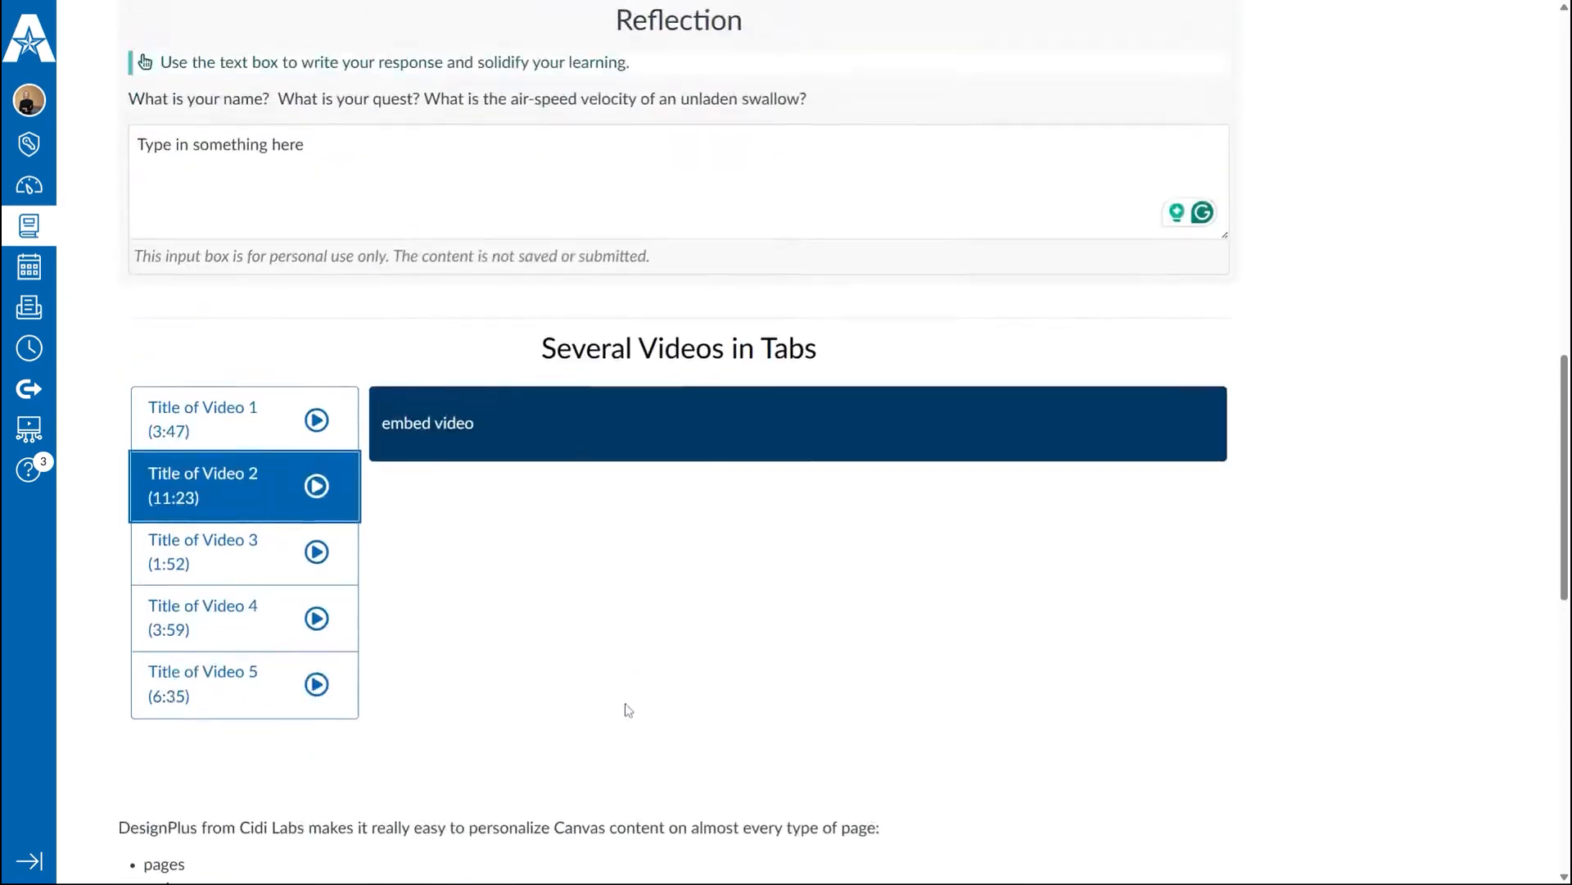
pyautogui.scroll(6, 703, 745)
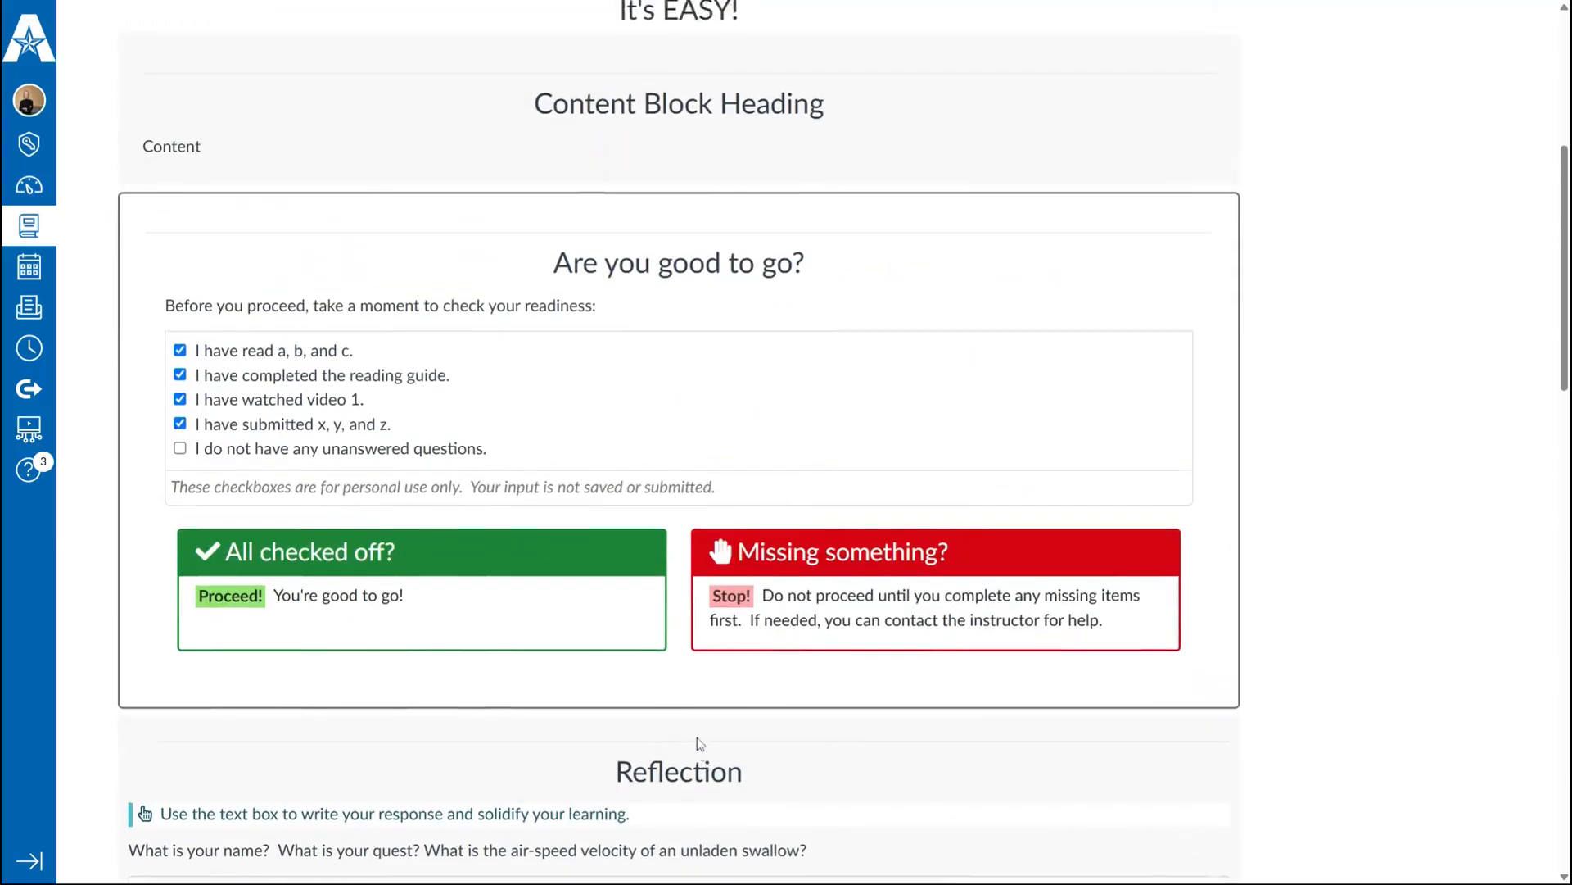